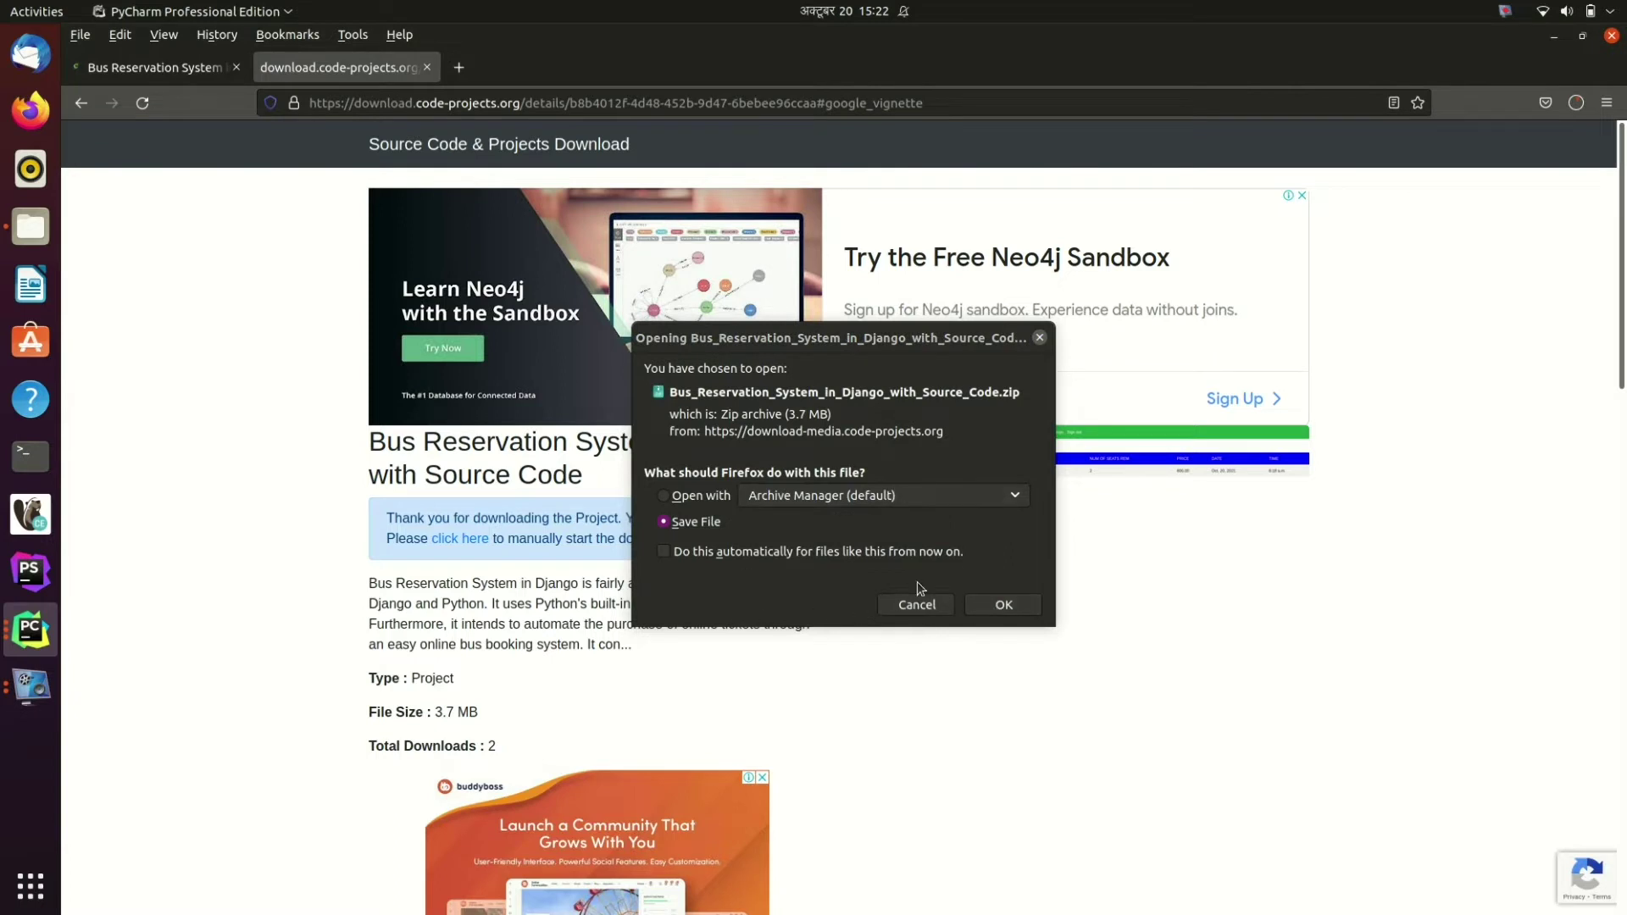
Step: Cancel the repeated prompt for the Bus Reservation System zip and bring up Files
left_click(890, 605)
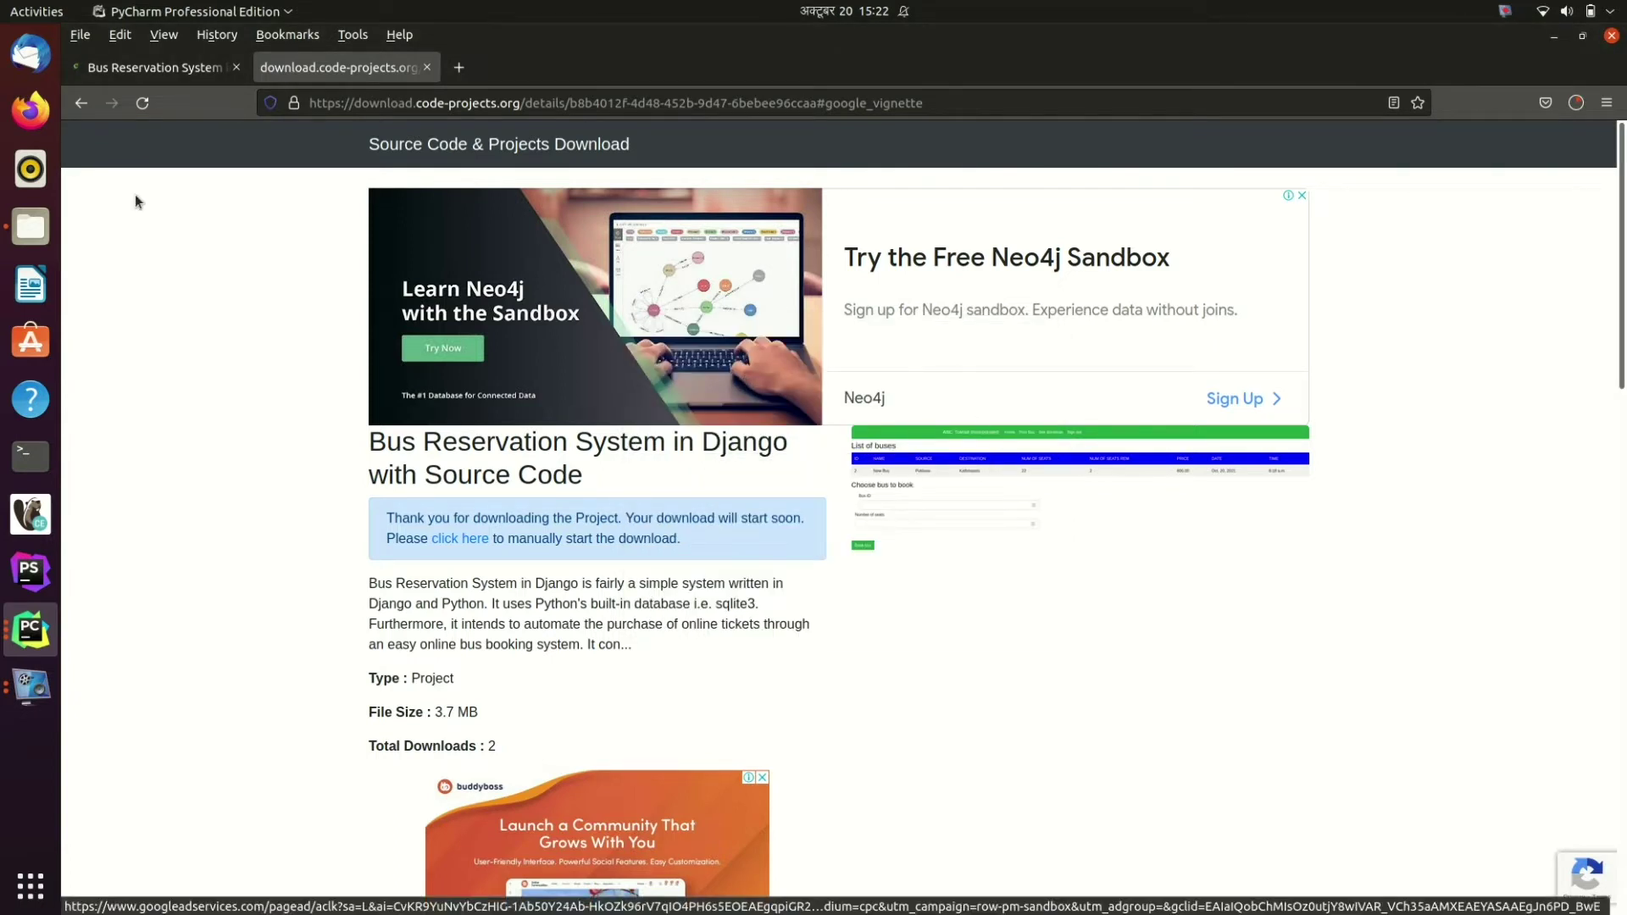
left_click(30, 226)
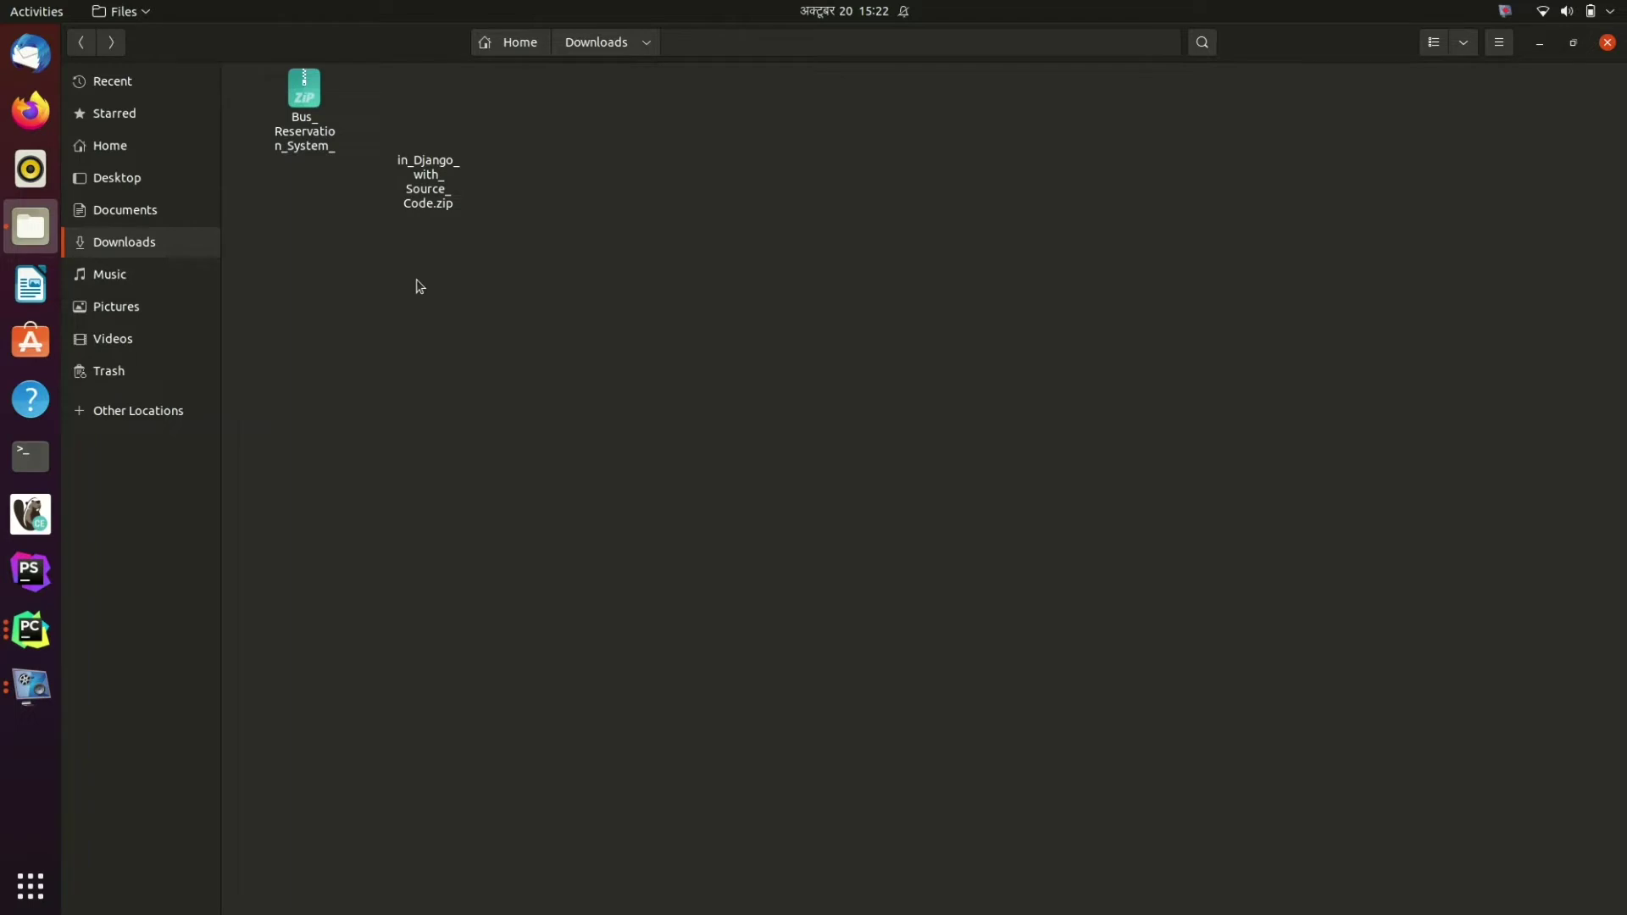
Step: Extract Bus_Reservation_System_in_Django_with_Source_Code.zip into the Downloads folder
left_click(338, 113)
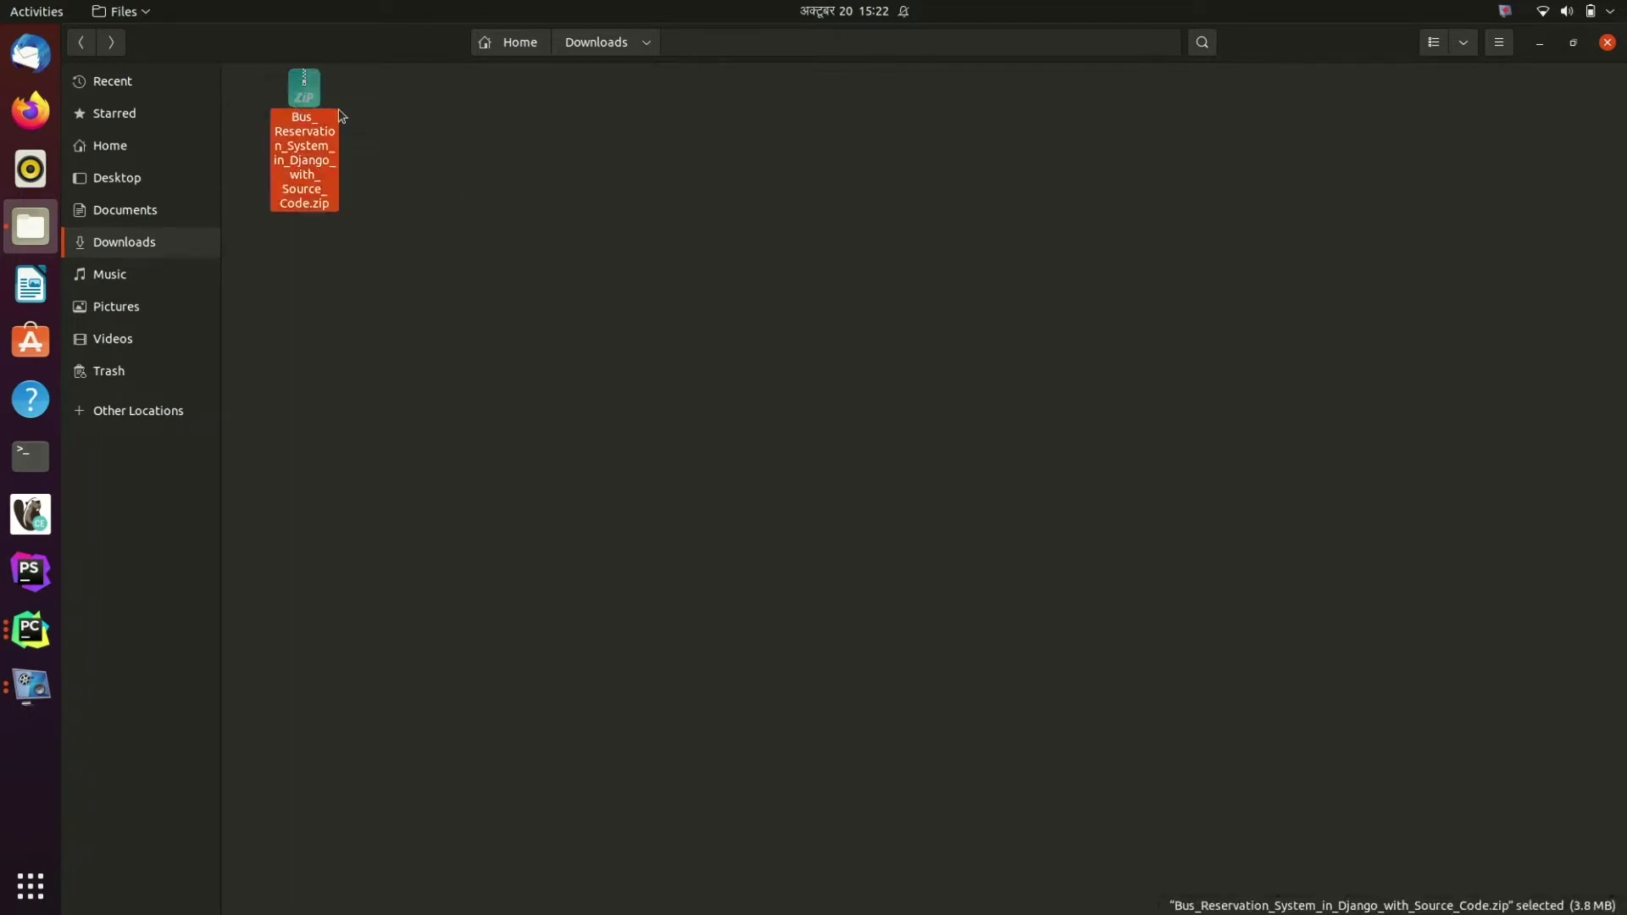
right_click(302, 113)
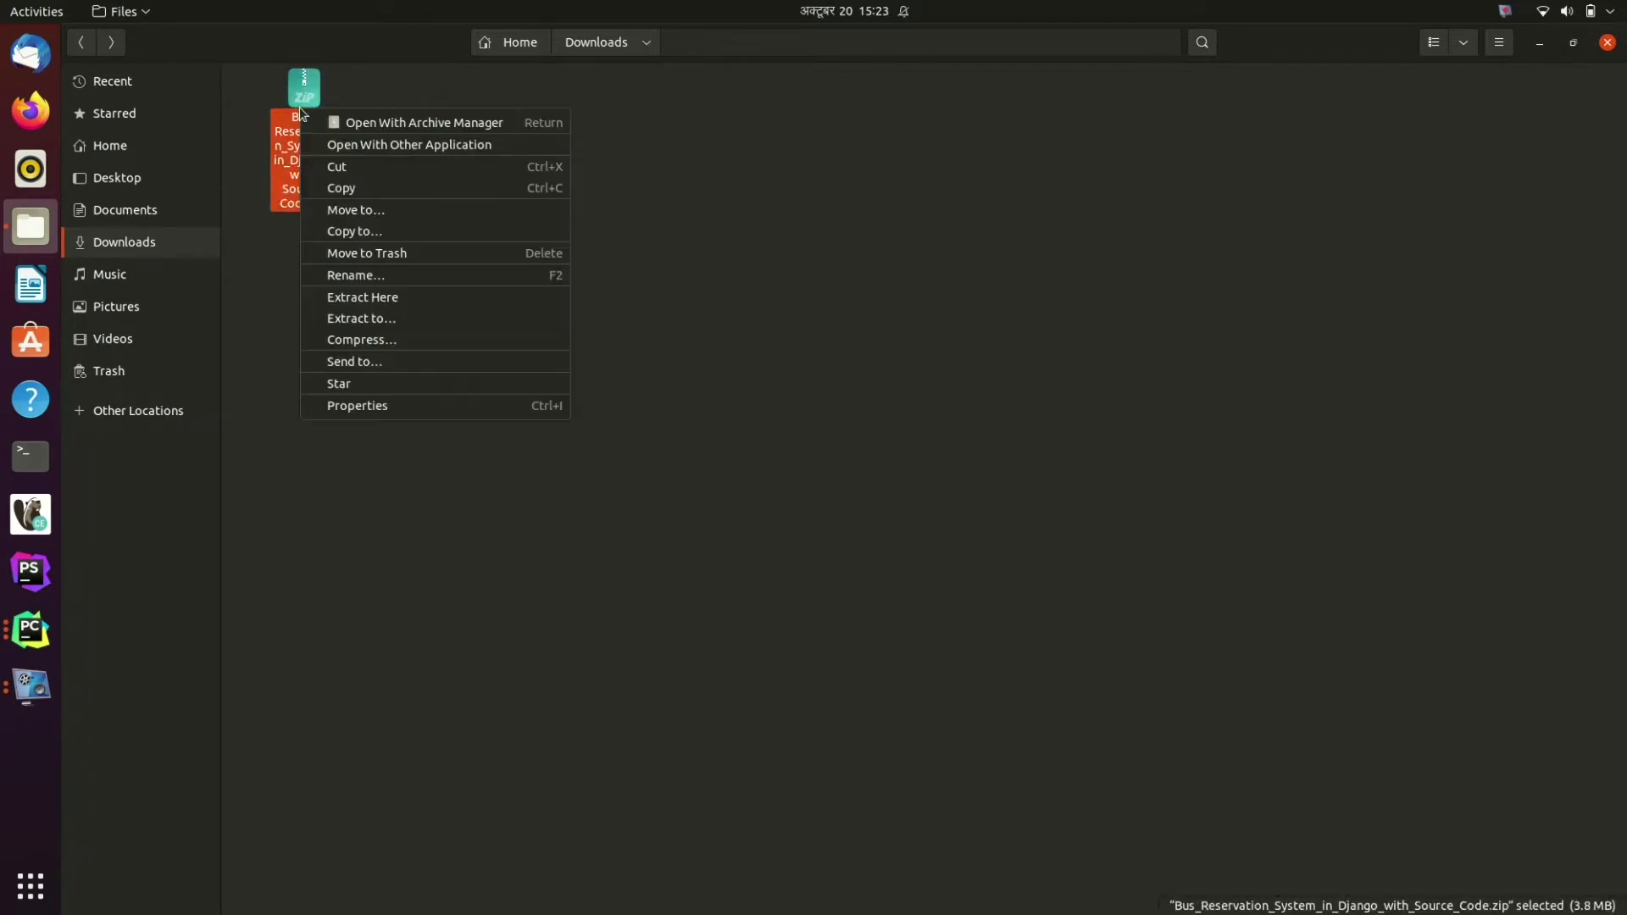
left_click(335, 293)
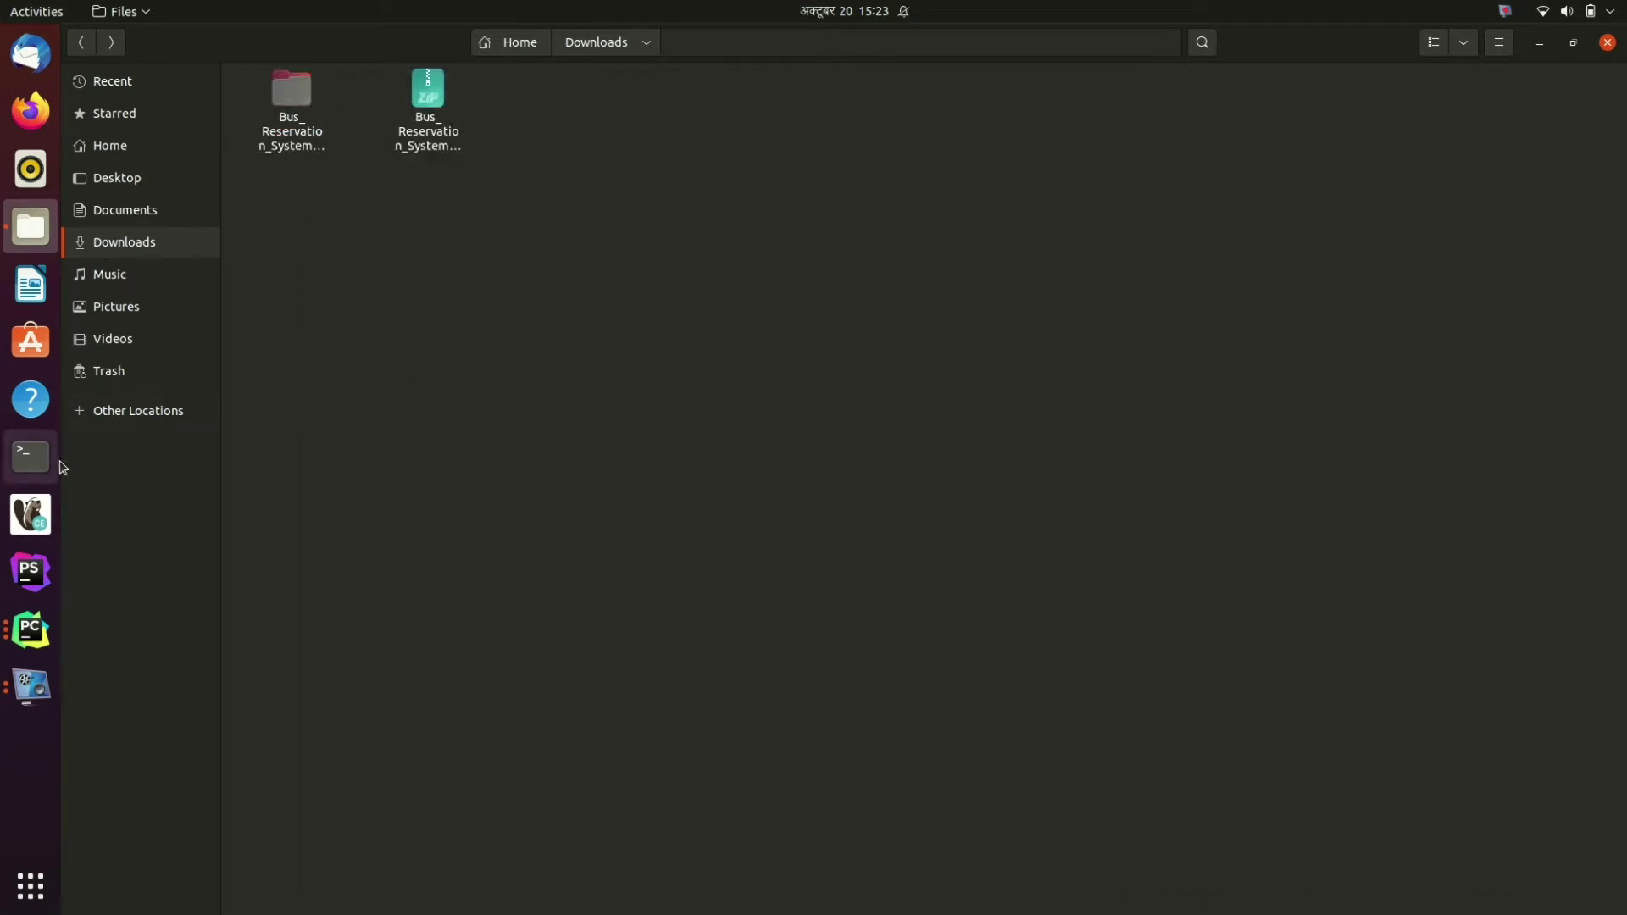
left_click(30, 629)
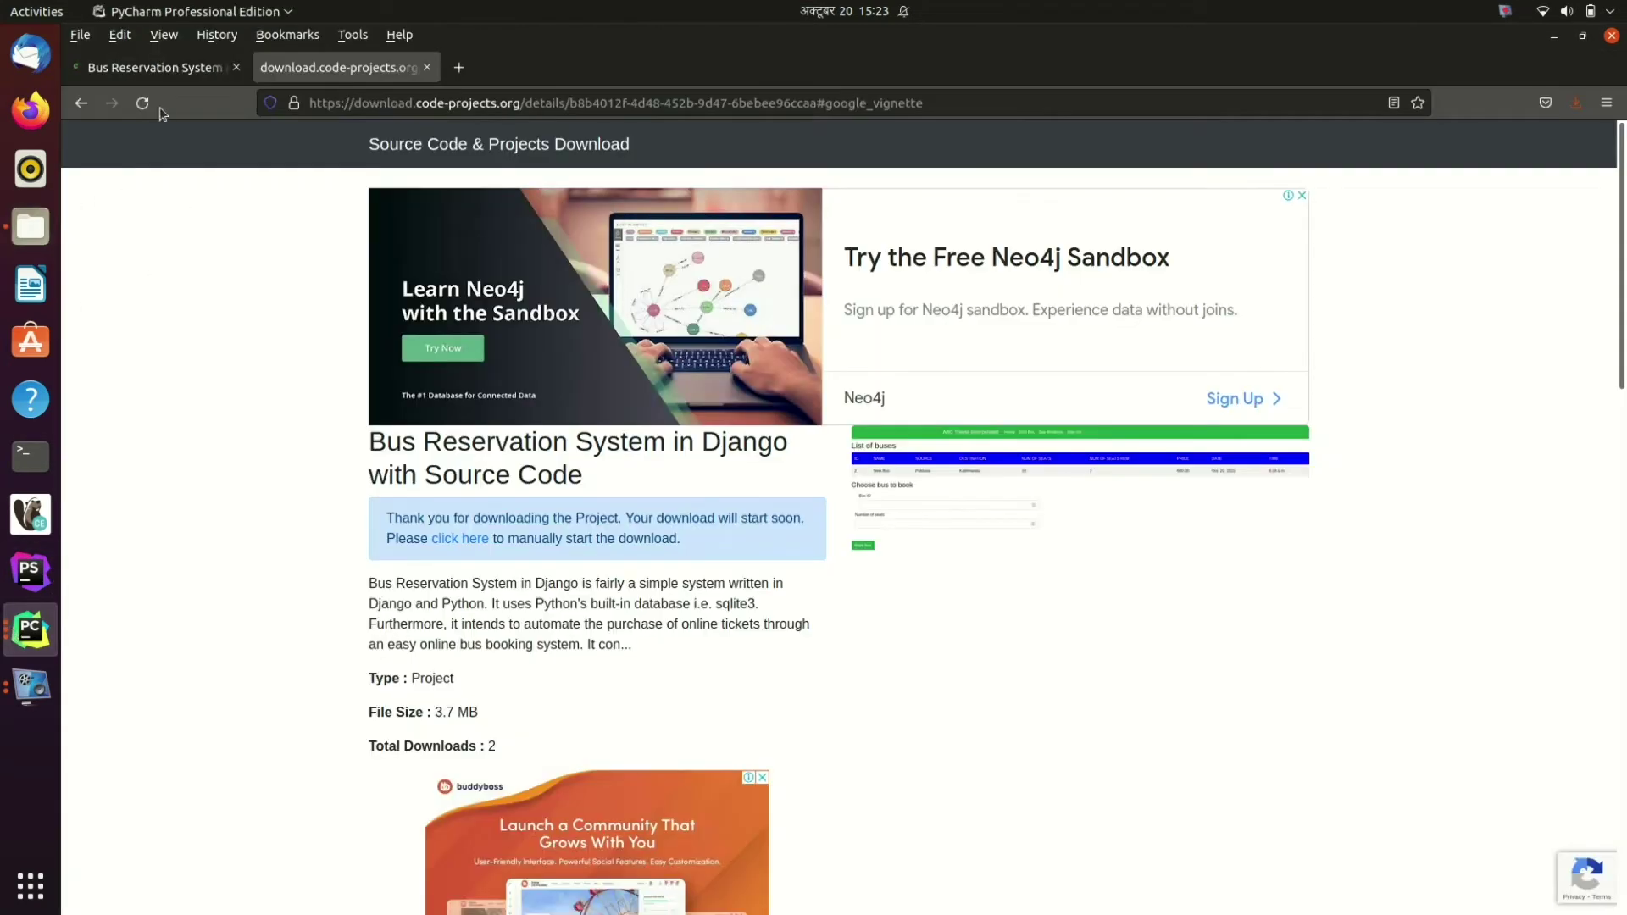
Step: Open the extracted Bus_Reservation_System_in_Django_with_Source_Code folder as the project in this window
left_click(30, 630)
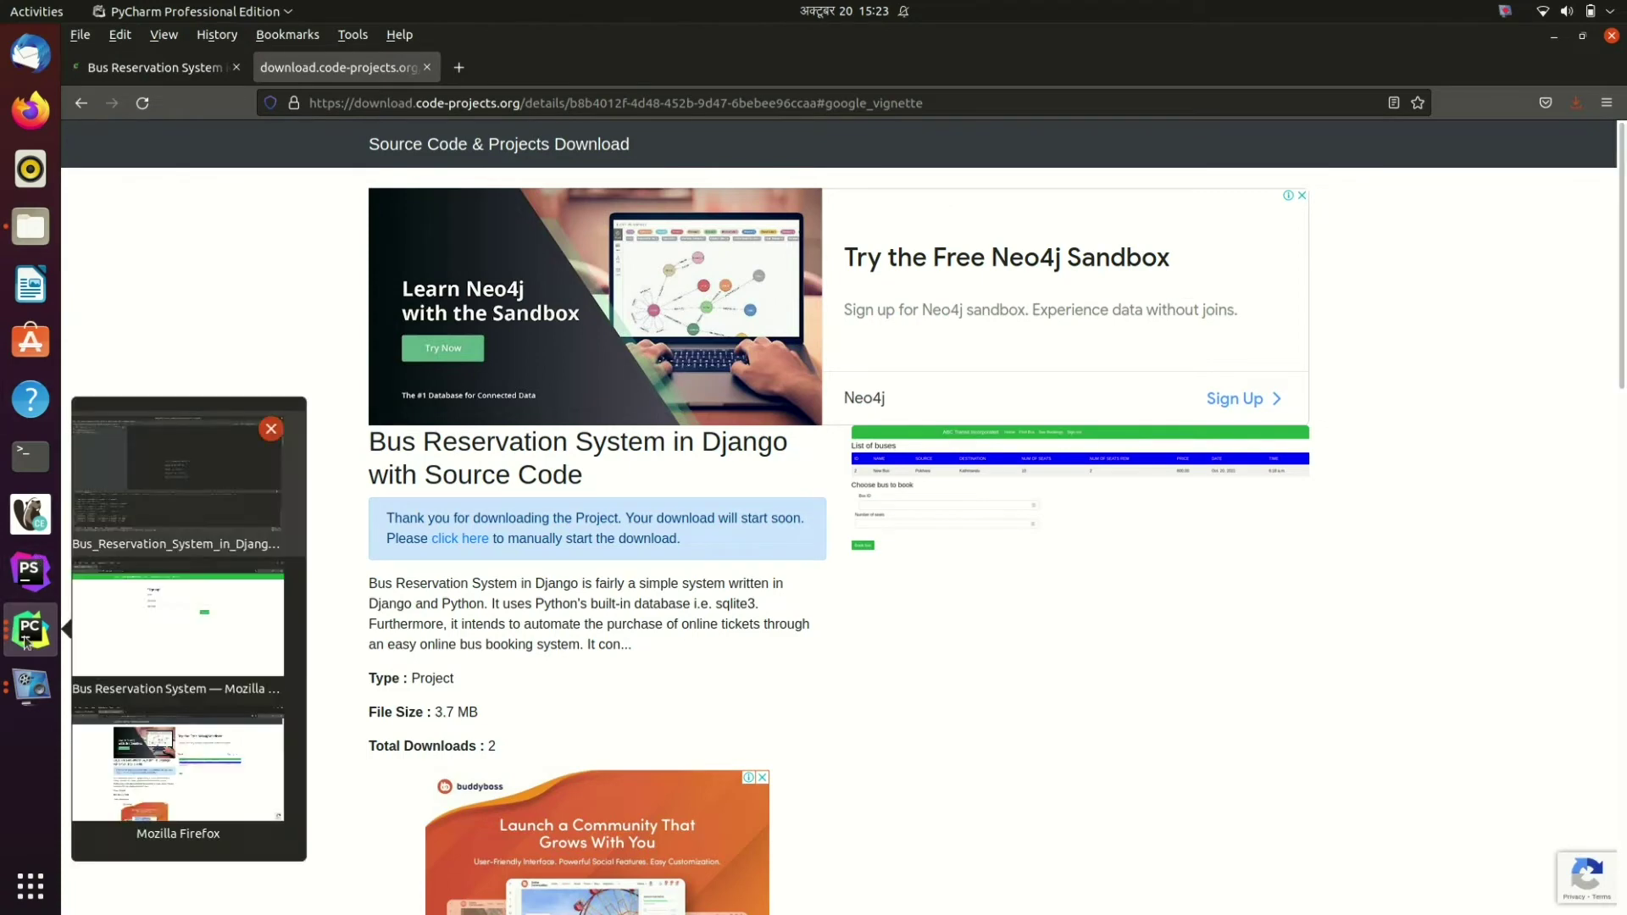
left_click(154, 493)
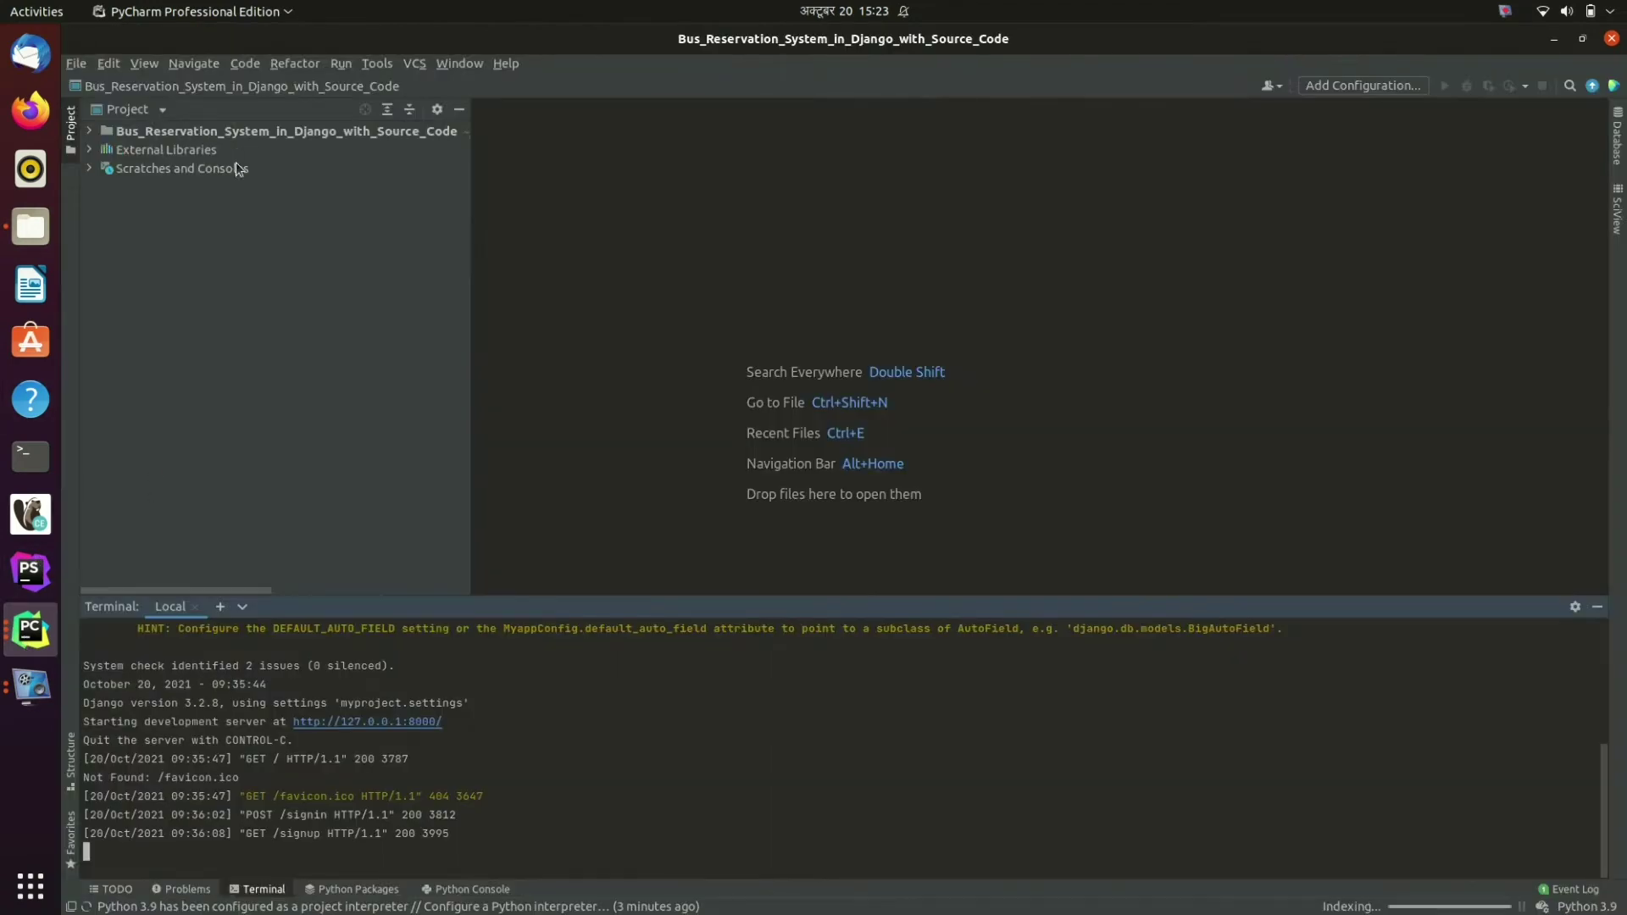
left_click(77, 63)
left_click(89, 141)
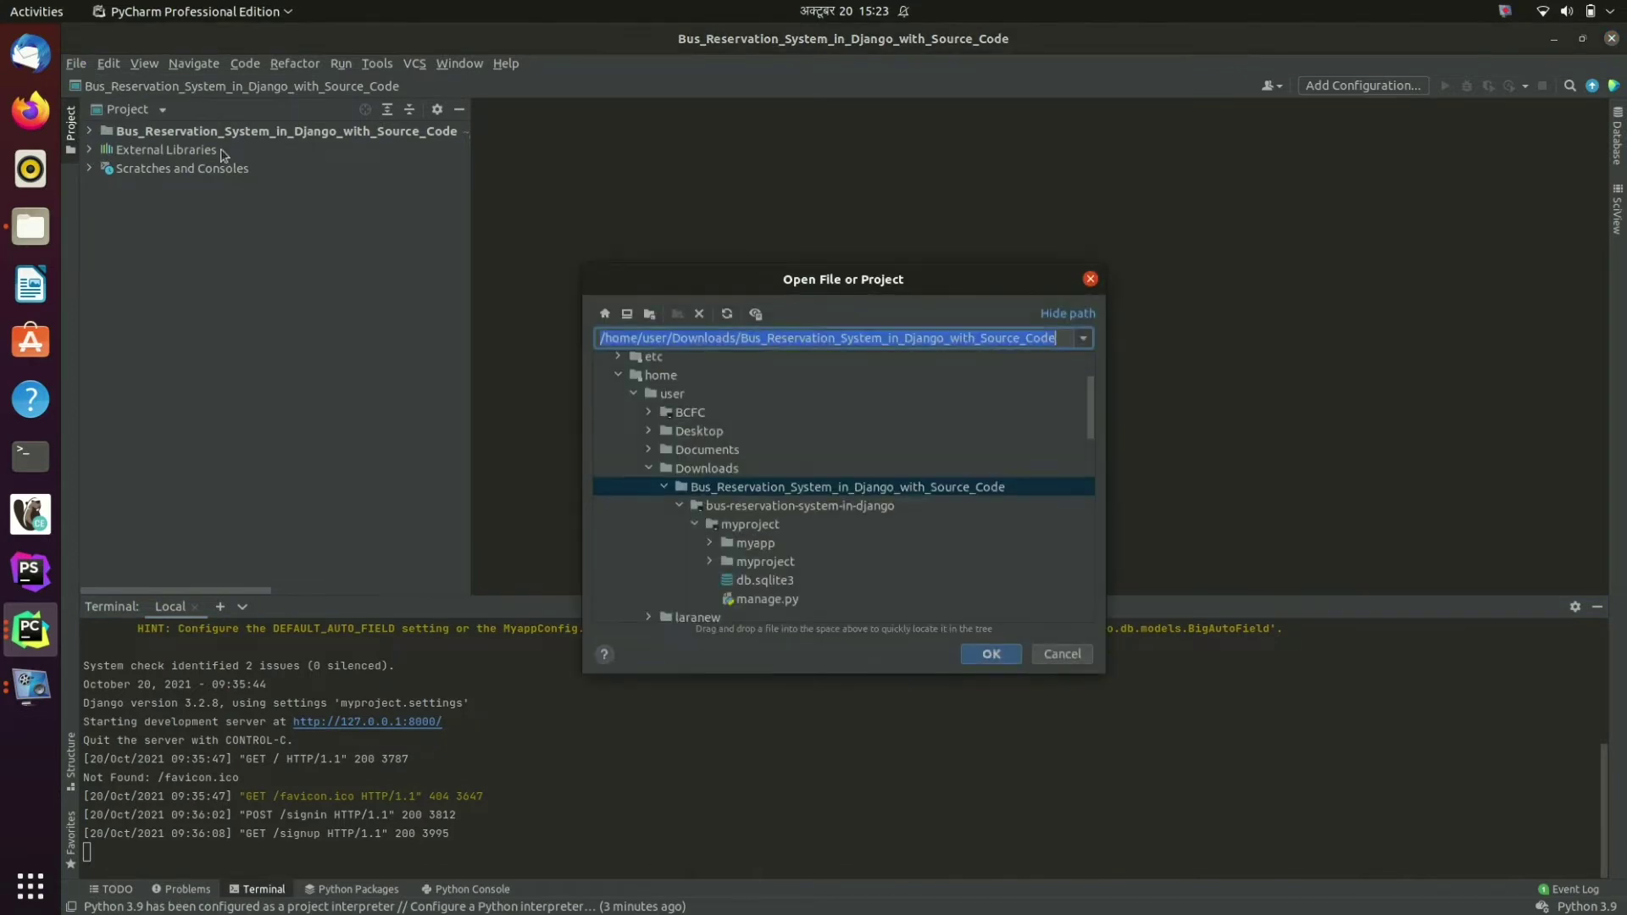
left_click(868, 490)
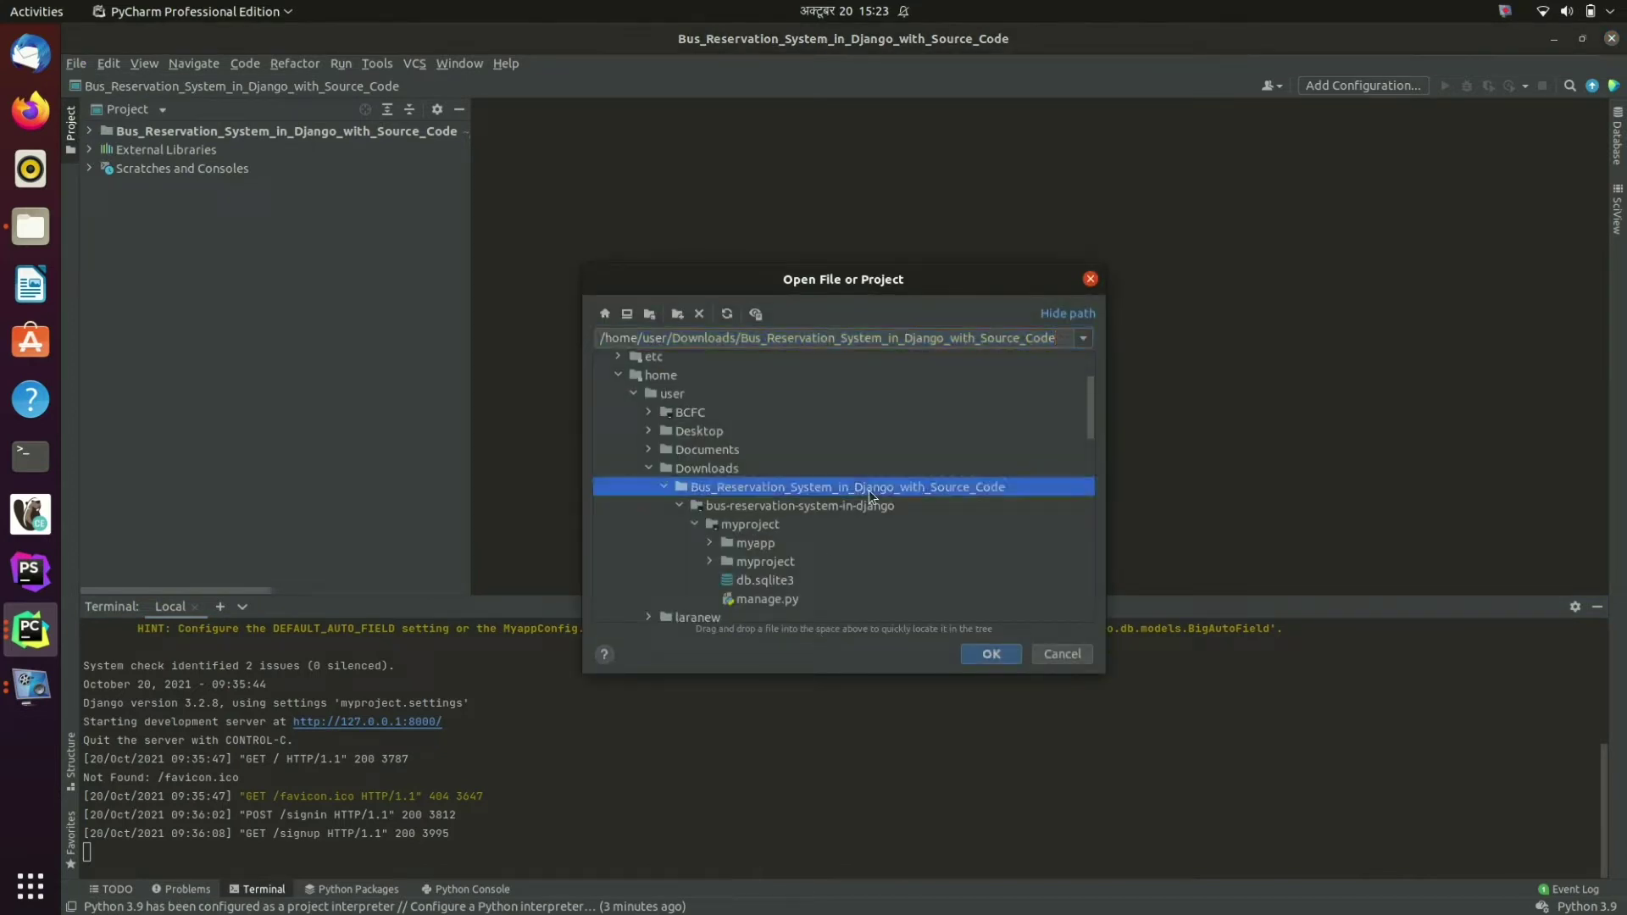
left_click(983, 654)
left_click(739, 536)
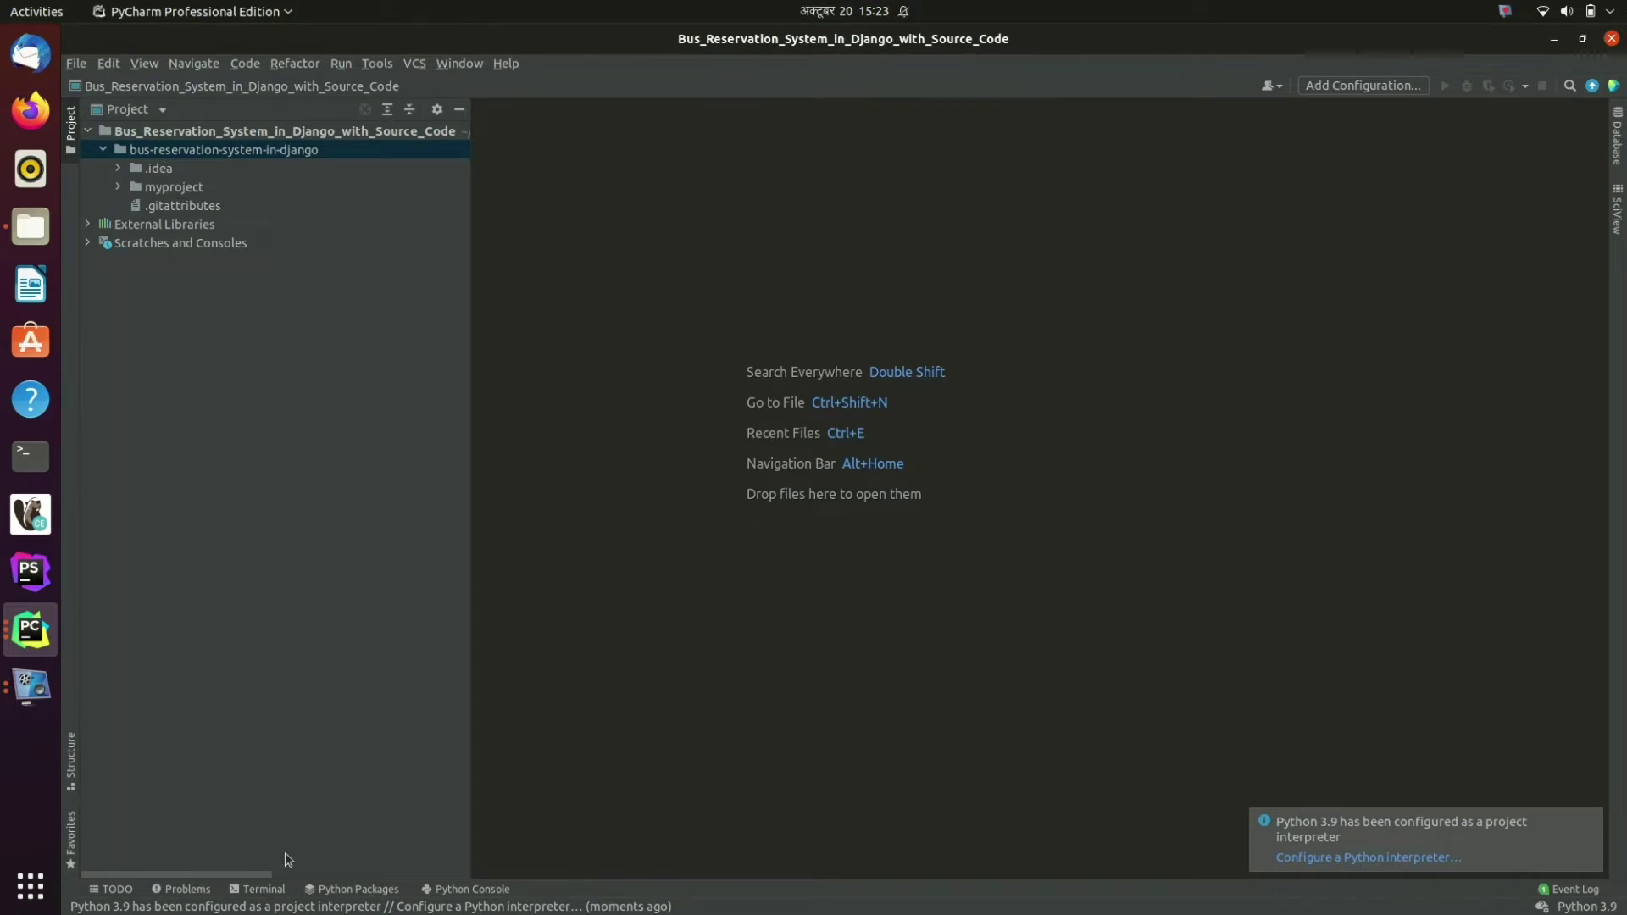
Step: In the Terminal, change into bus-reservation-system-in-django/myproject
left_click(263, 889)
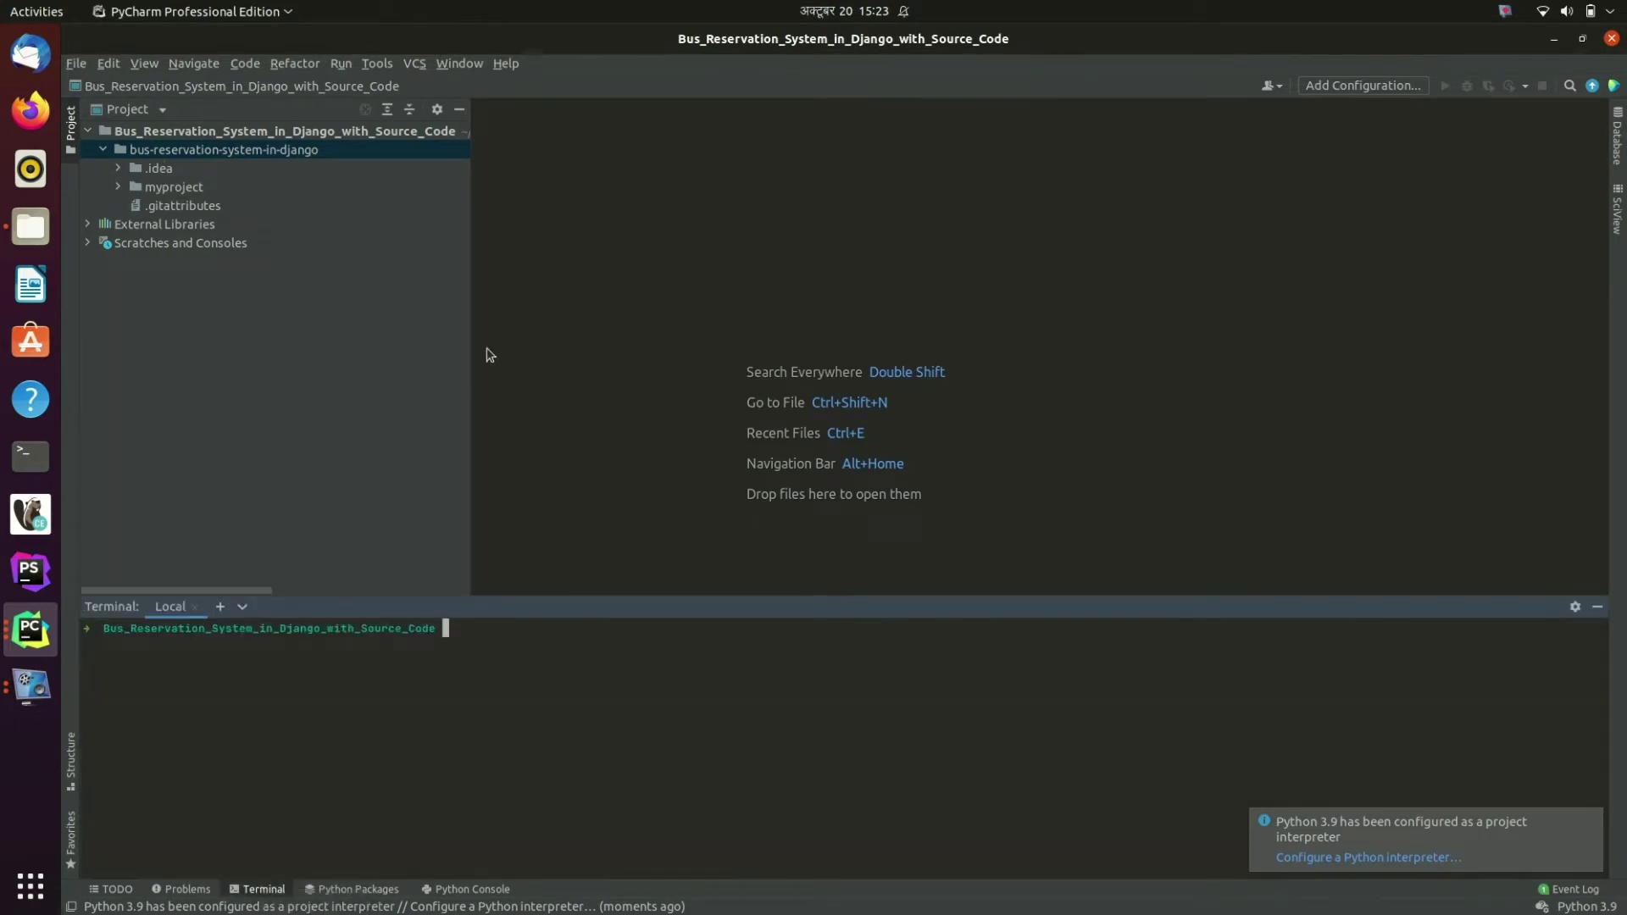
type("cd bus")
key("Tab")
key("Return")
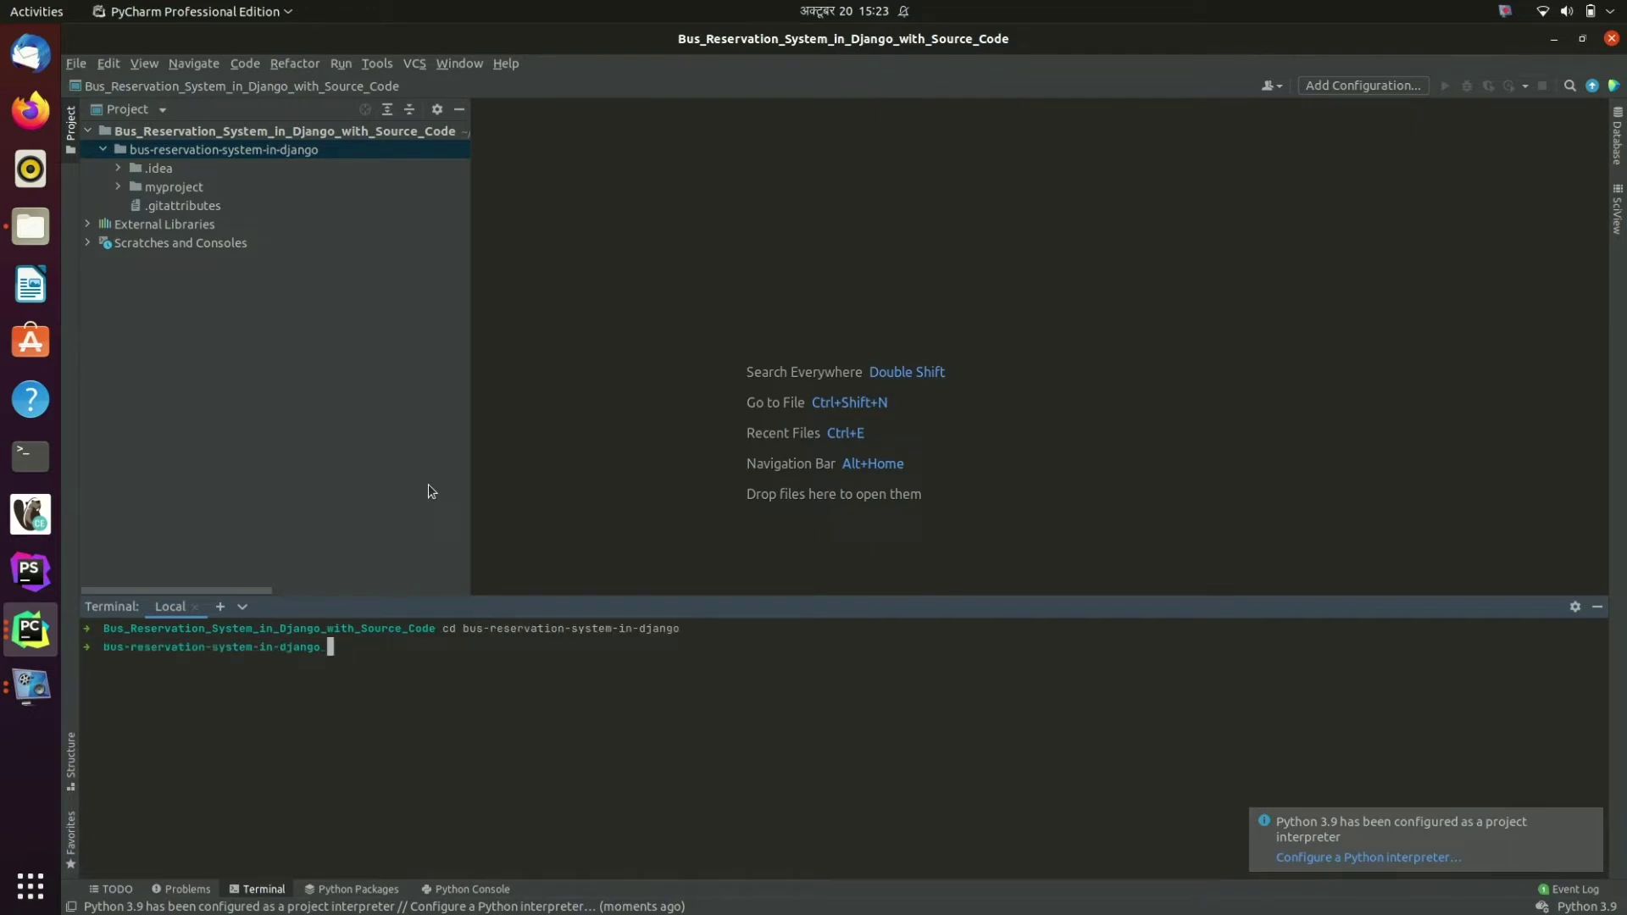
type("cd myproject")
key("Return")
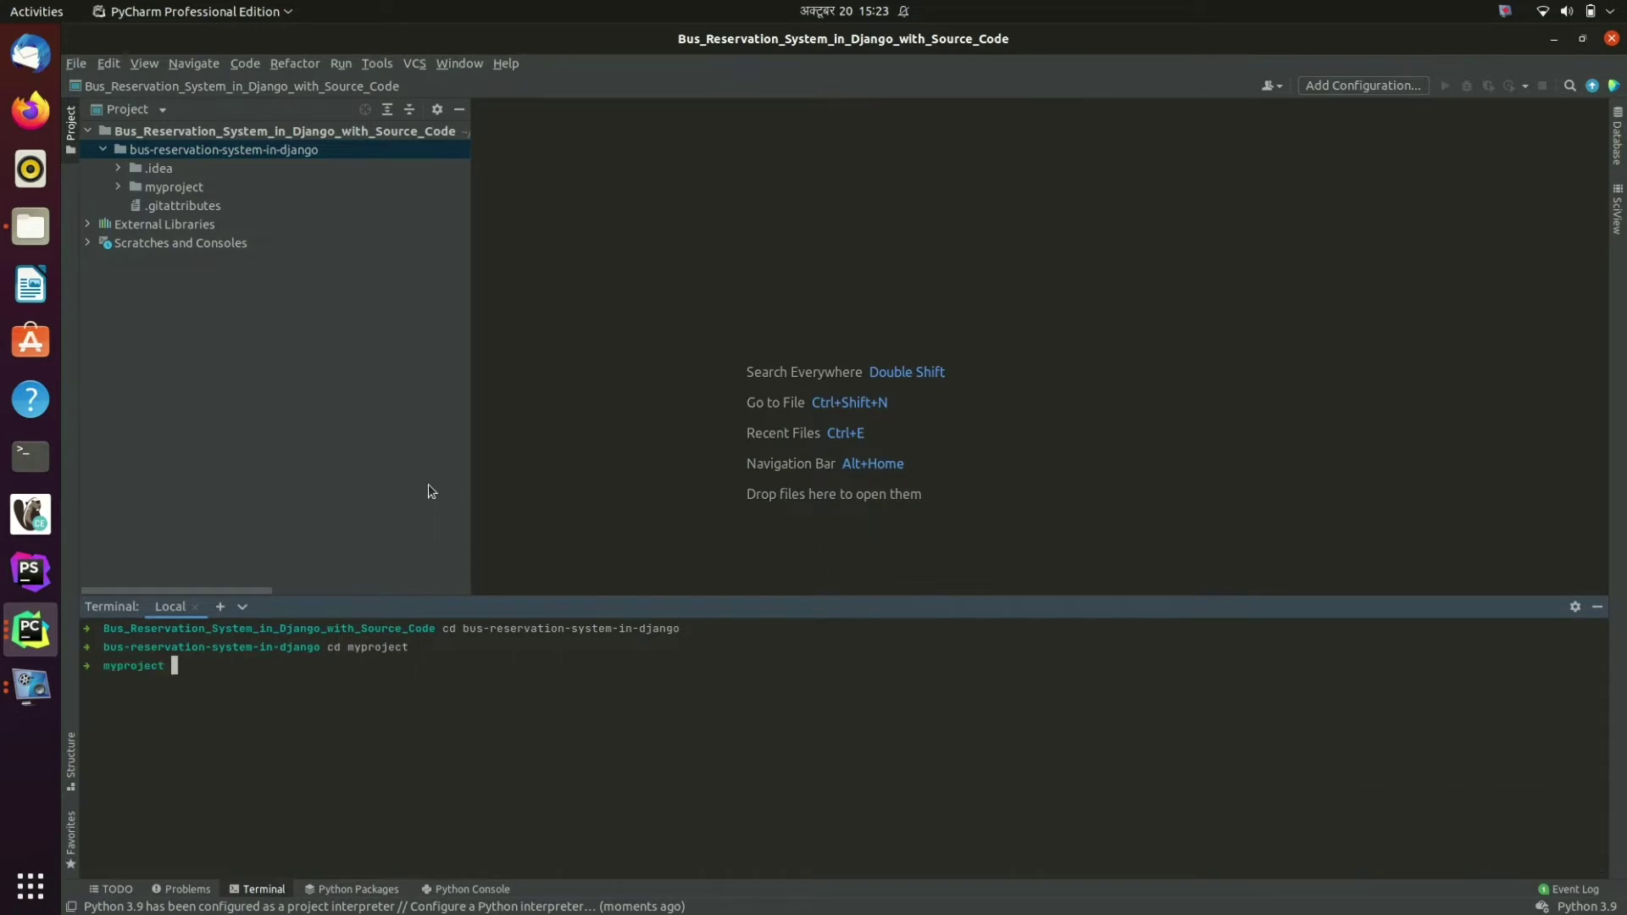
Step: Run python3 manage.py createsuperuser with username admin, which is already taken
type("python3 manage.py createsup")
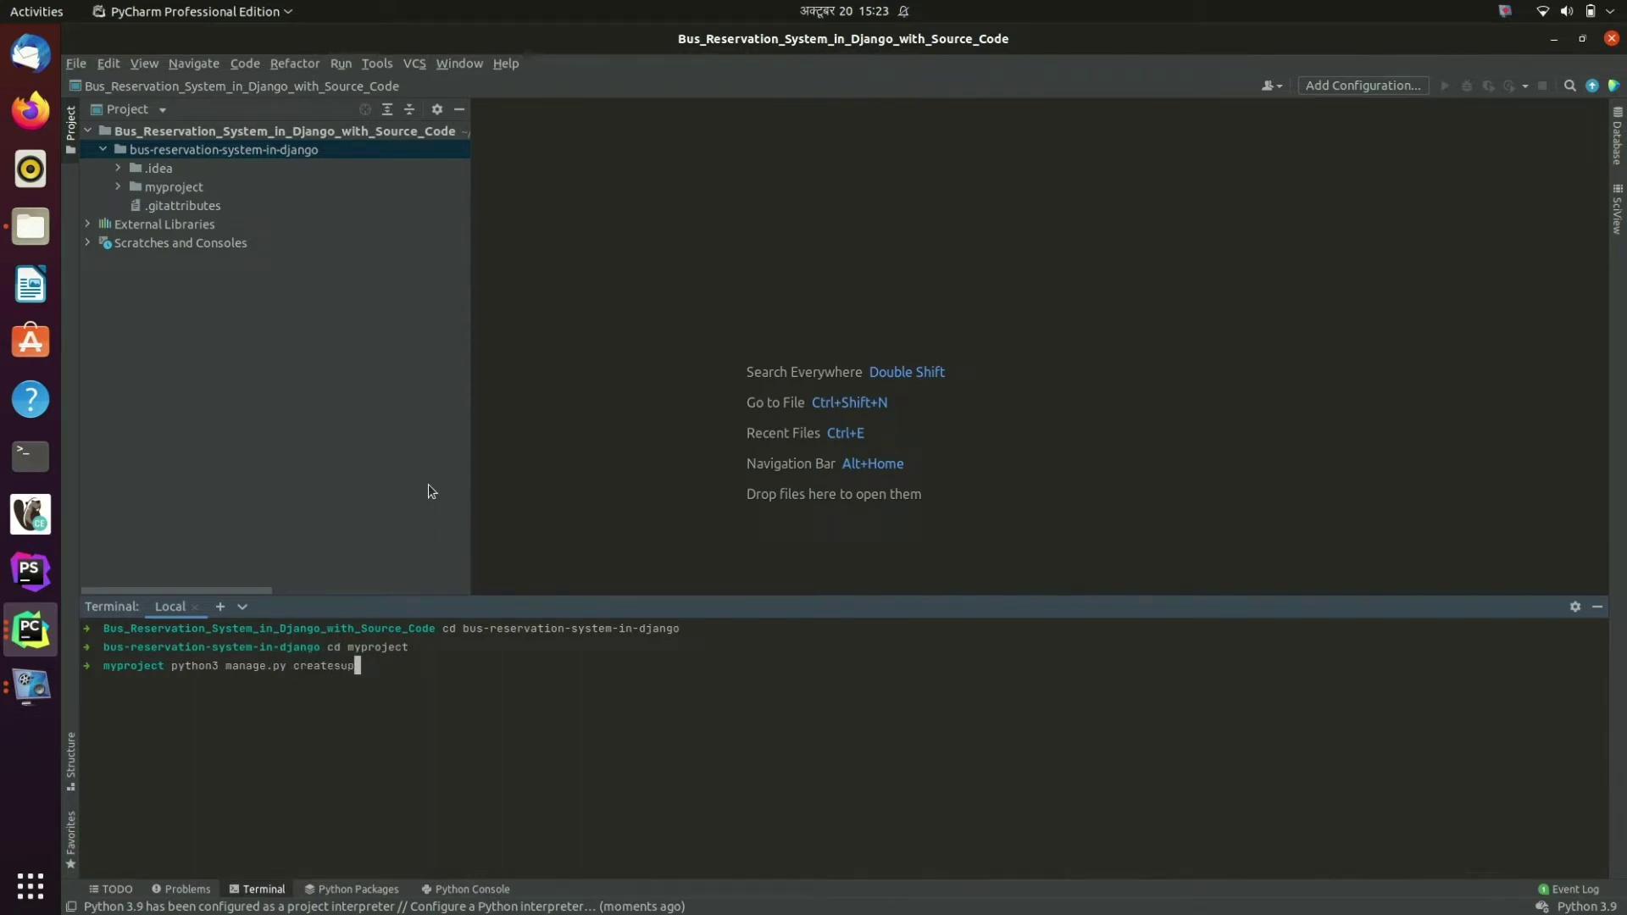
type("eruser")
key("Return")
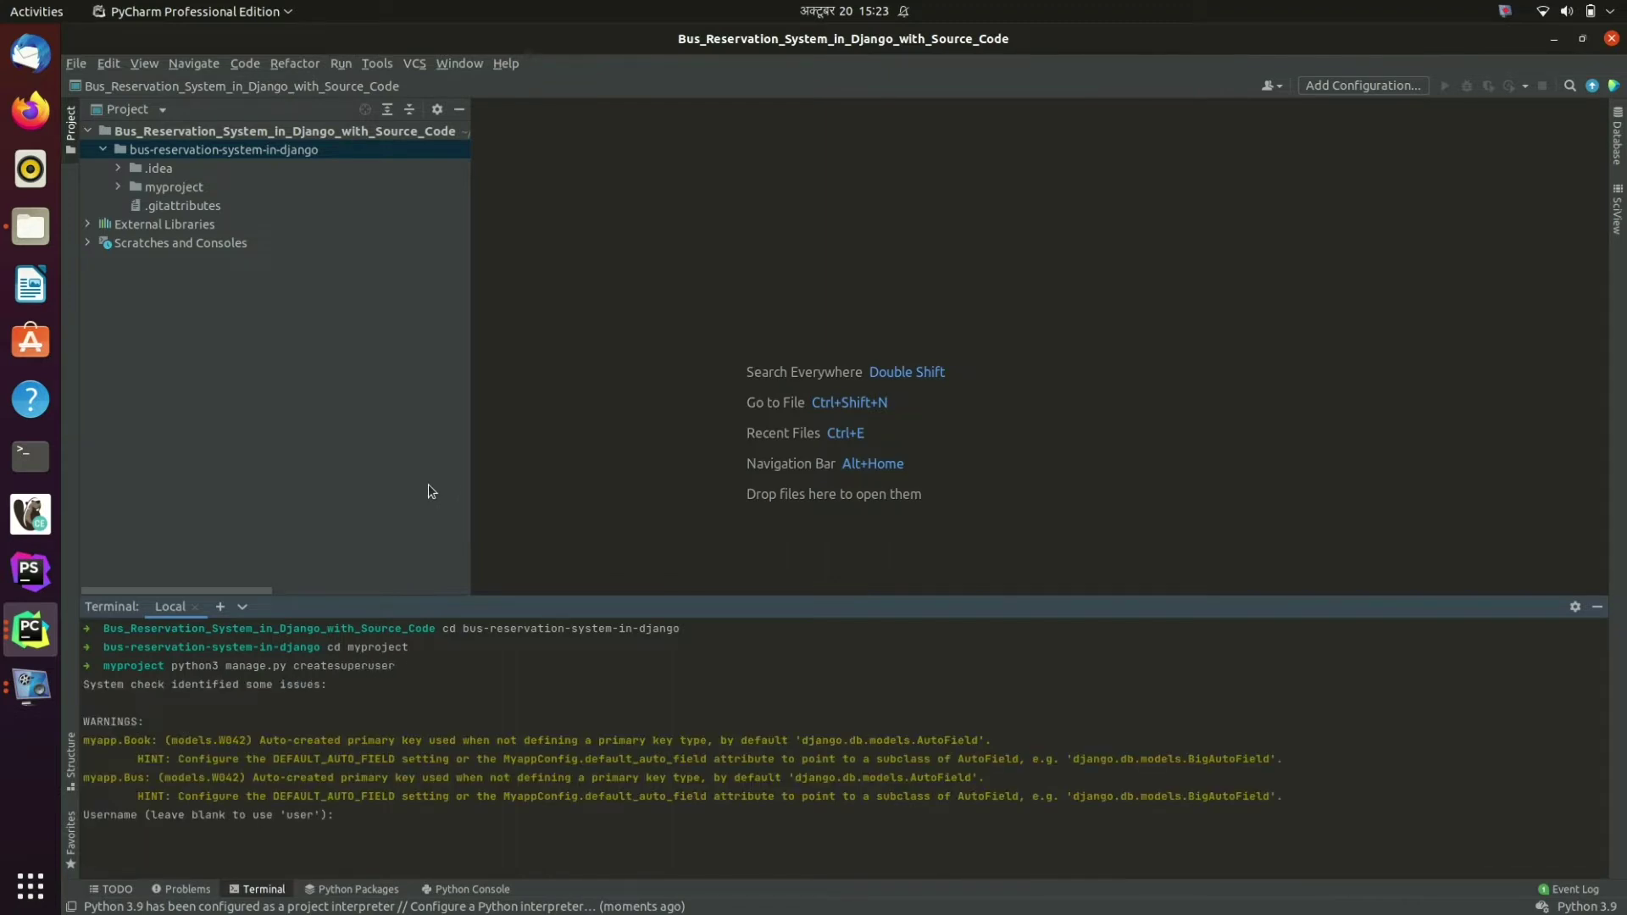
type("admin")
key("Return")
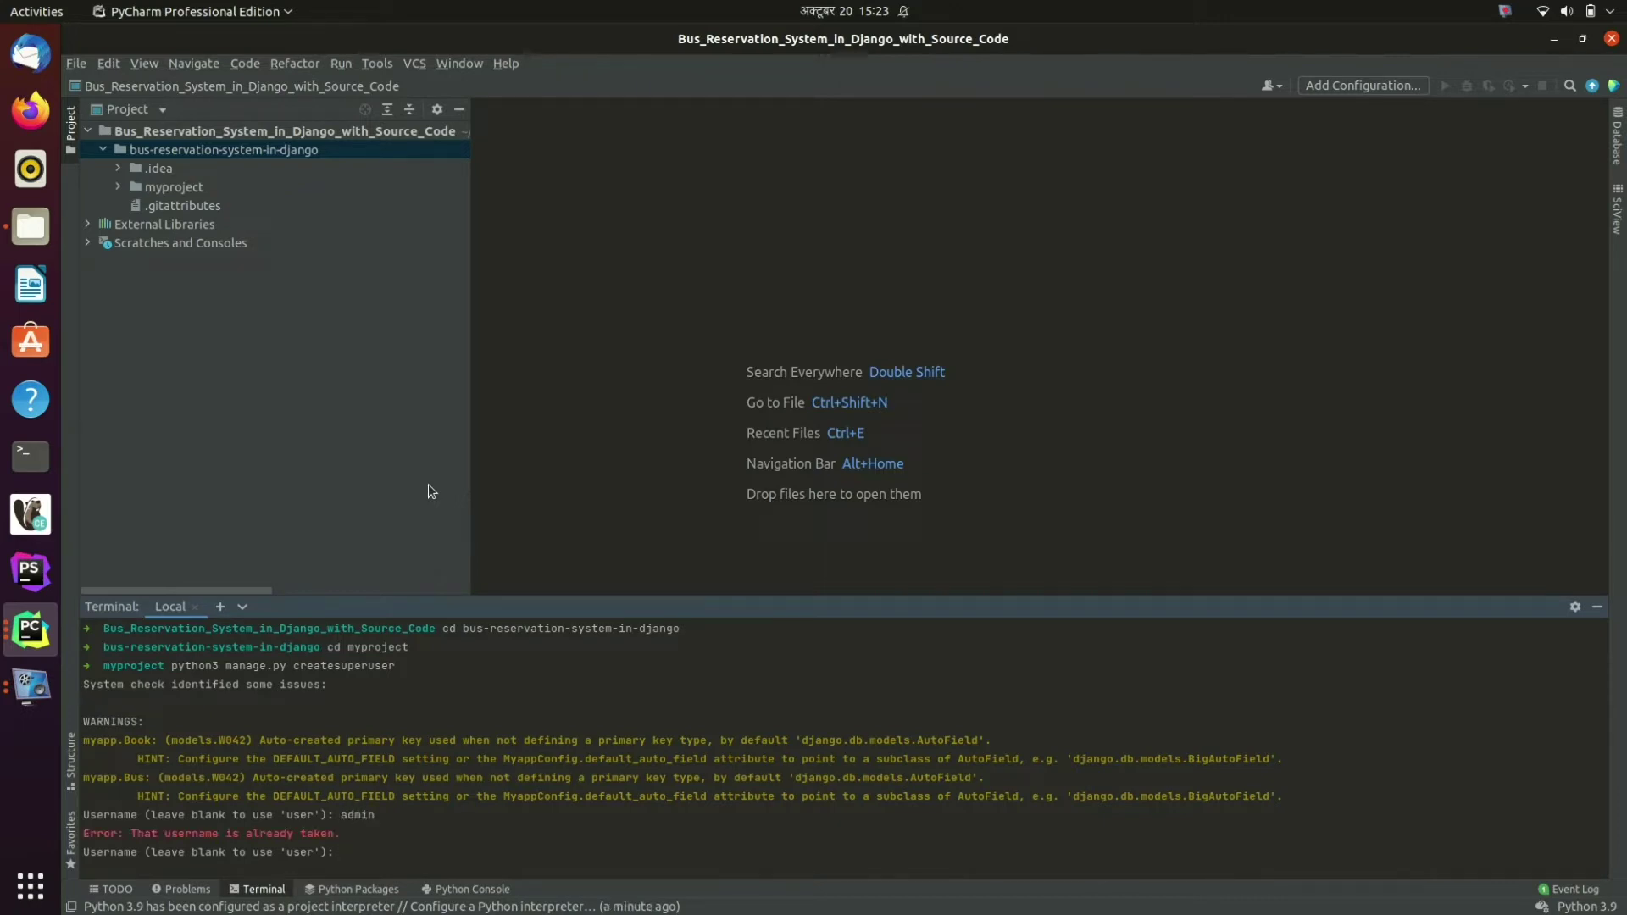
Step: Abort superuser creation and start the server with python3 manage.py runserver
key("ctrl+c")
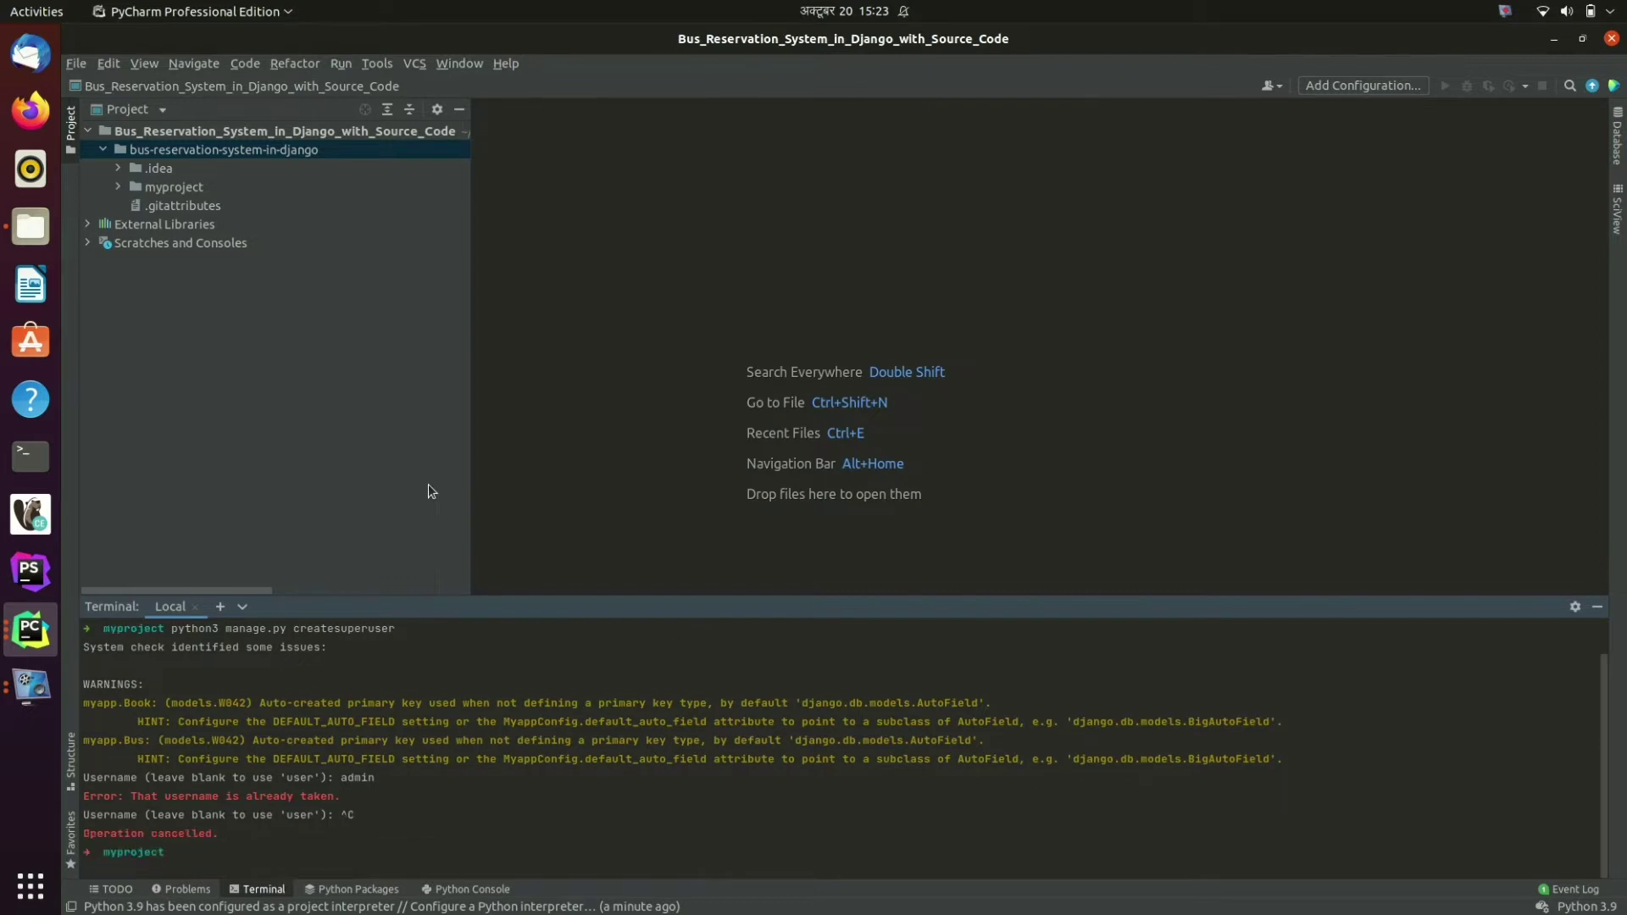
type("python3 manage.py runserver")
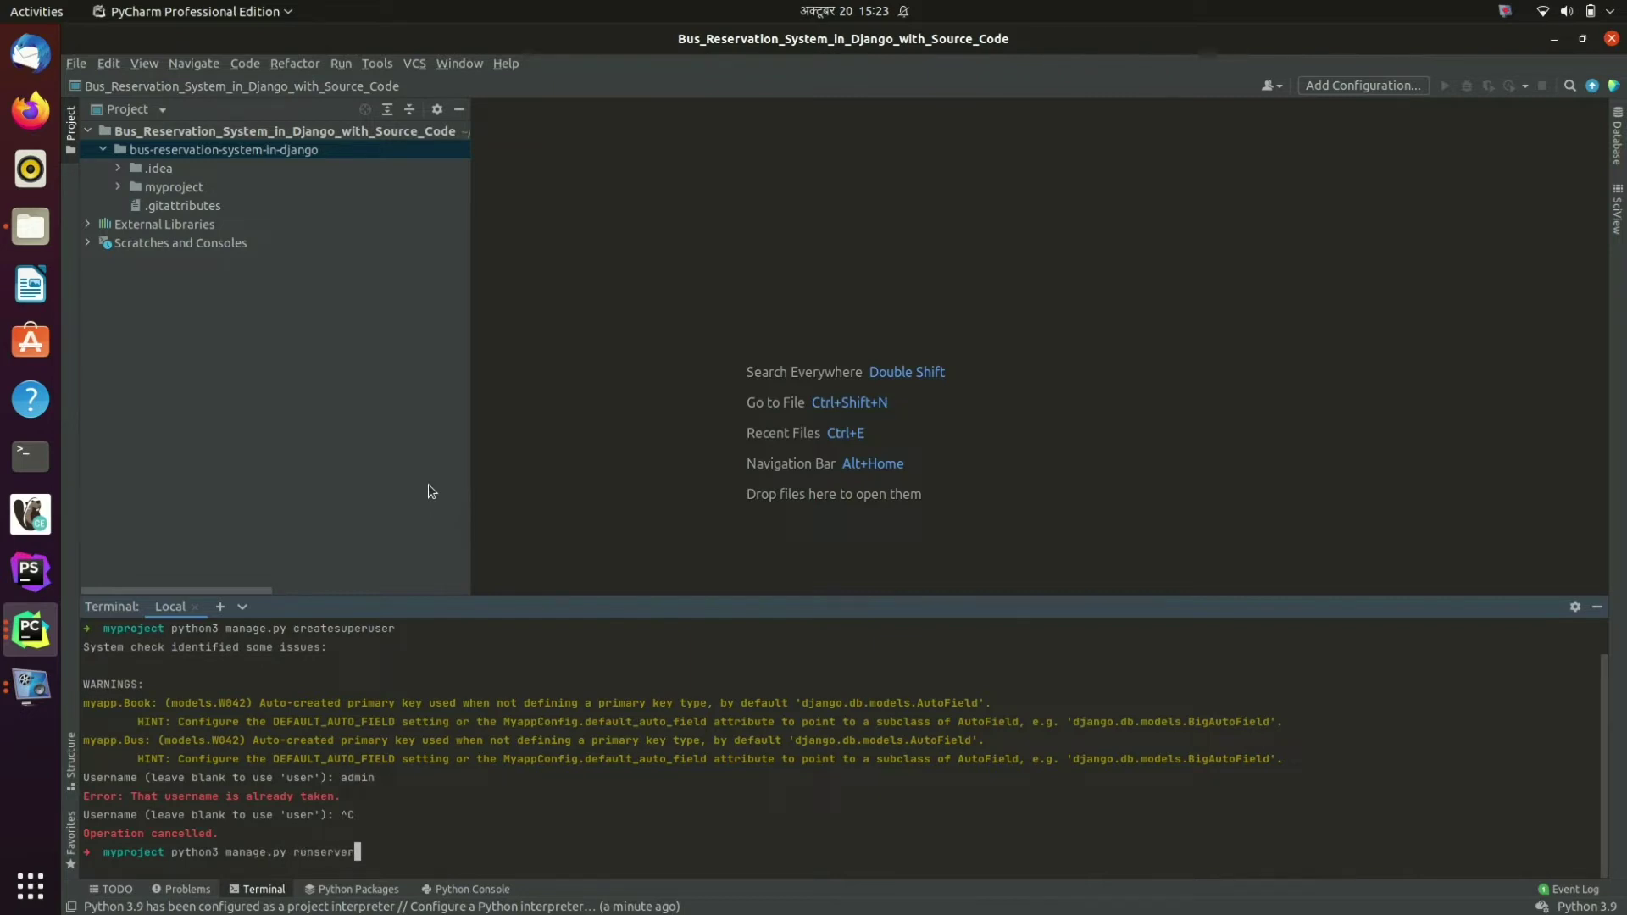
key("Return")
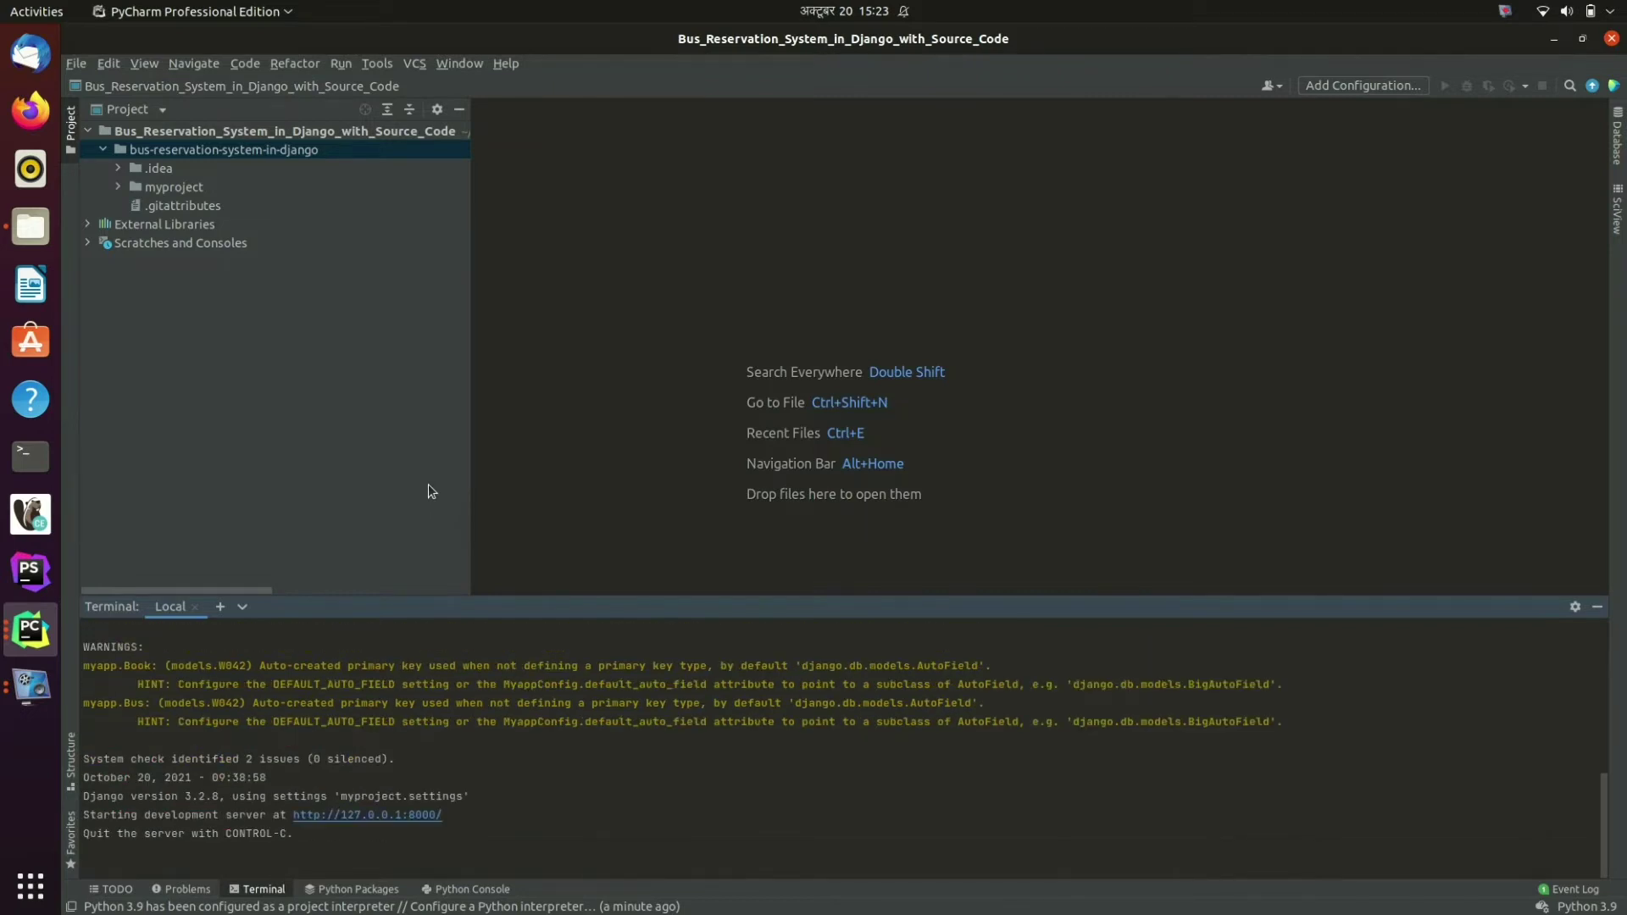
Step: Open the running site and load its /admin login page
left_click(387, 816)
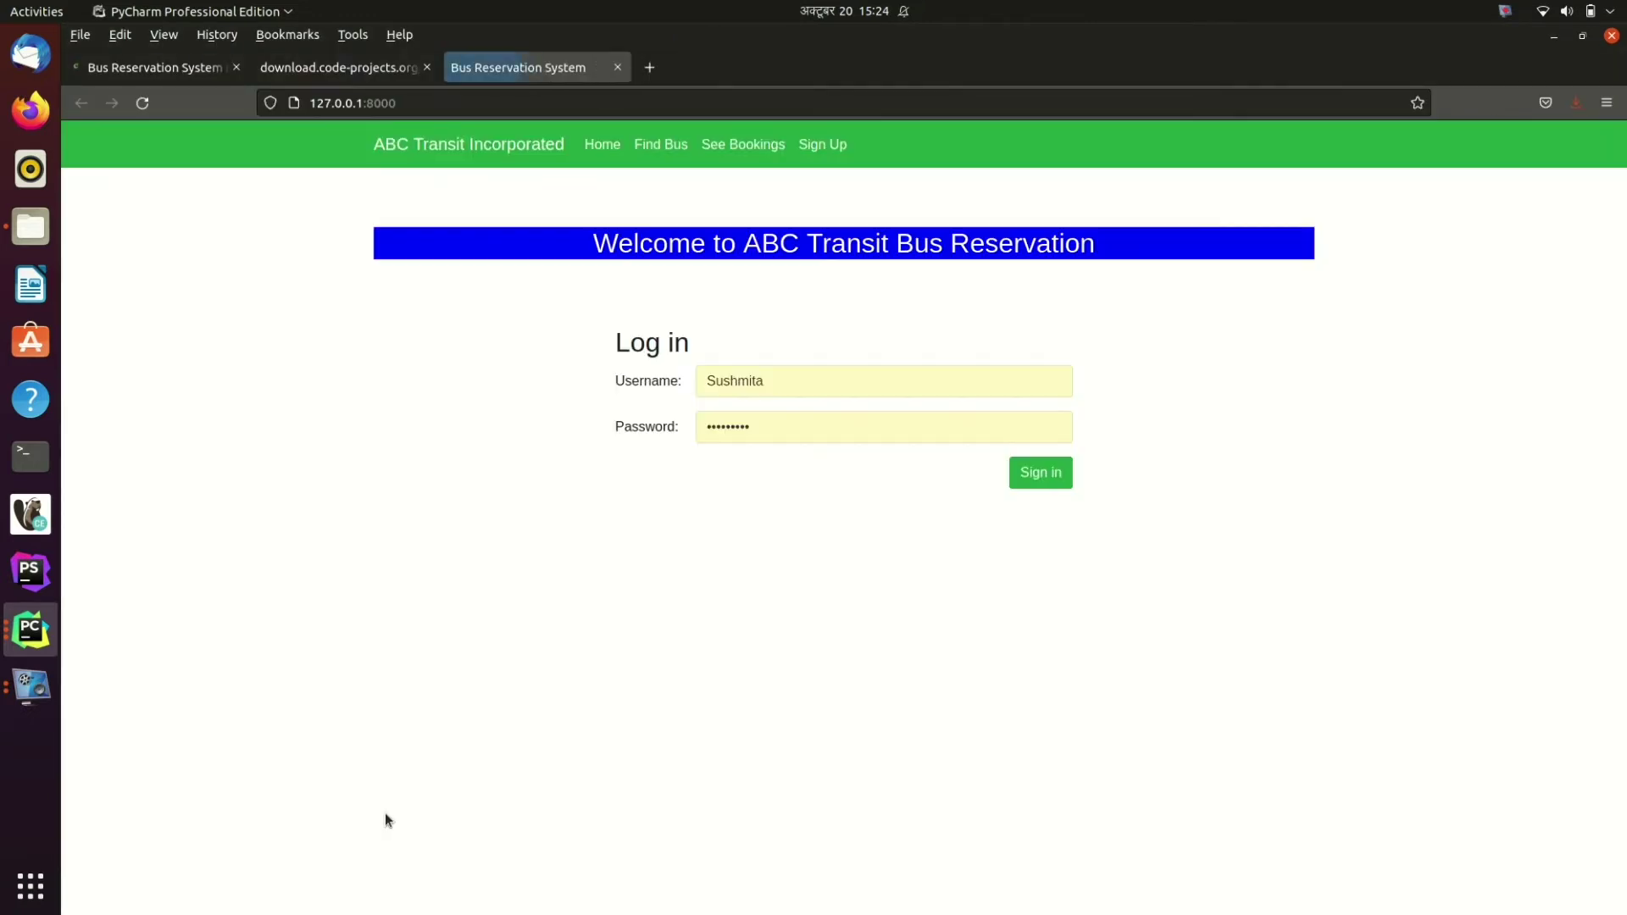
left_click(644, 95)
left_click(644, 95)
type("/admin/")
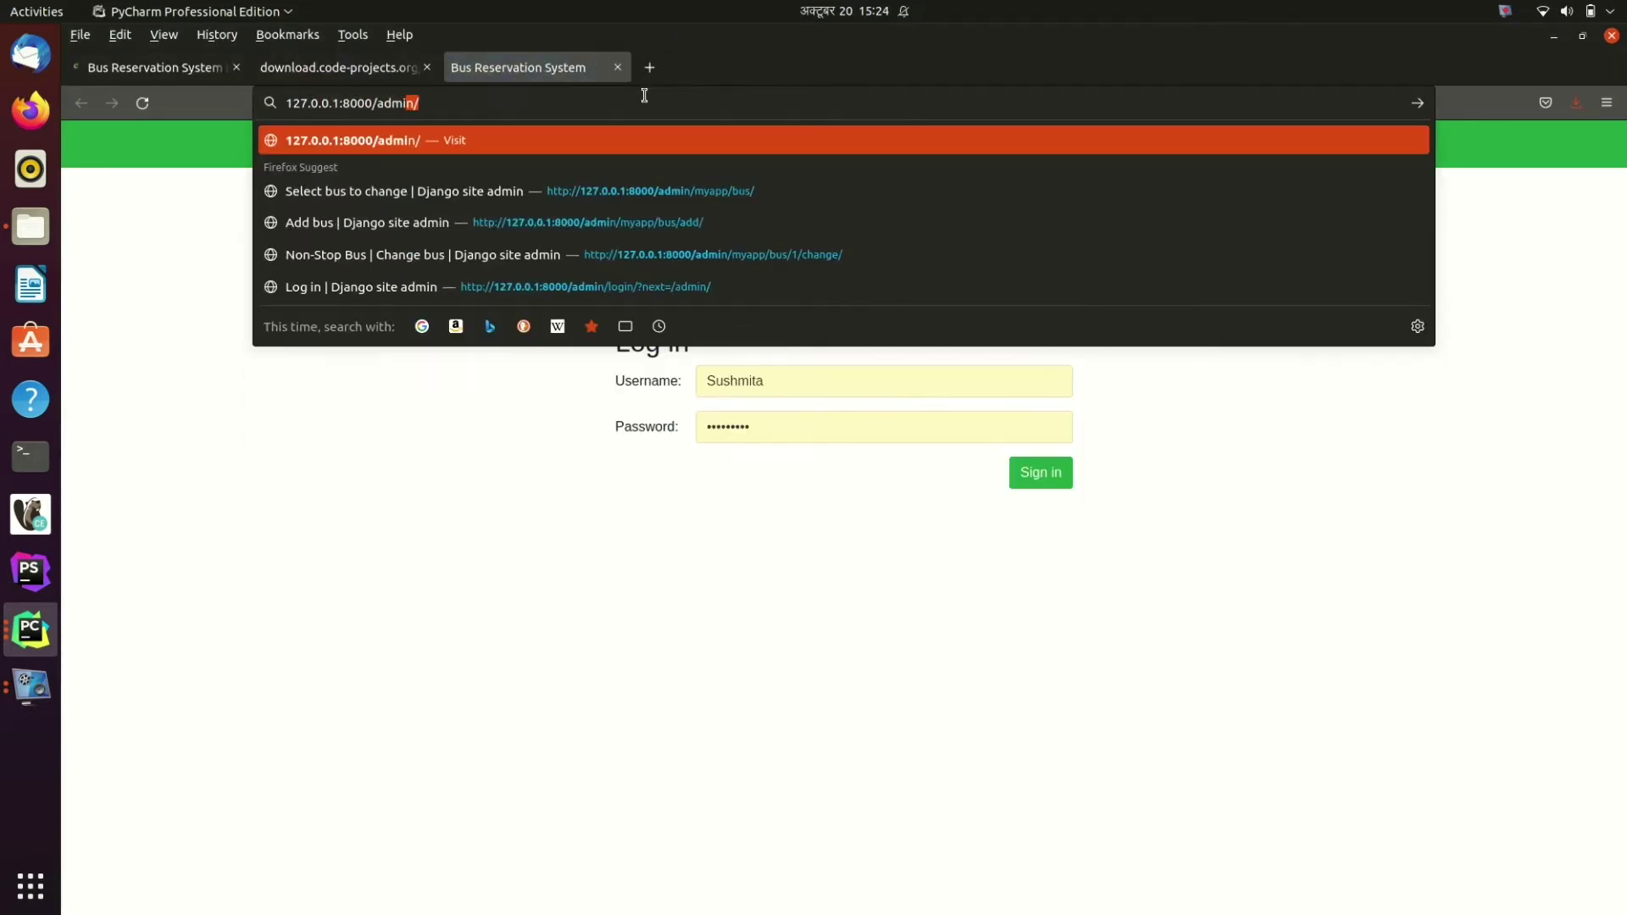
key("Return")
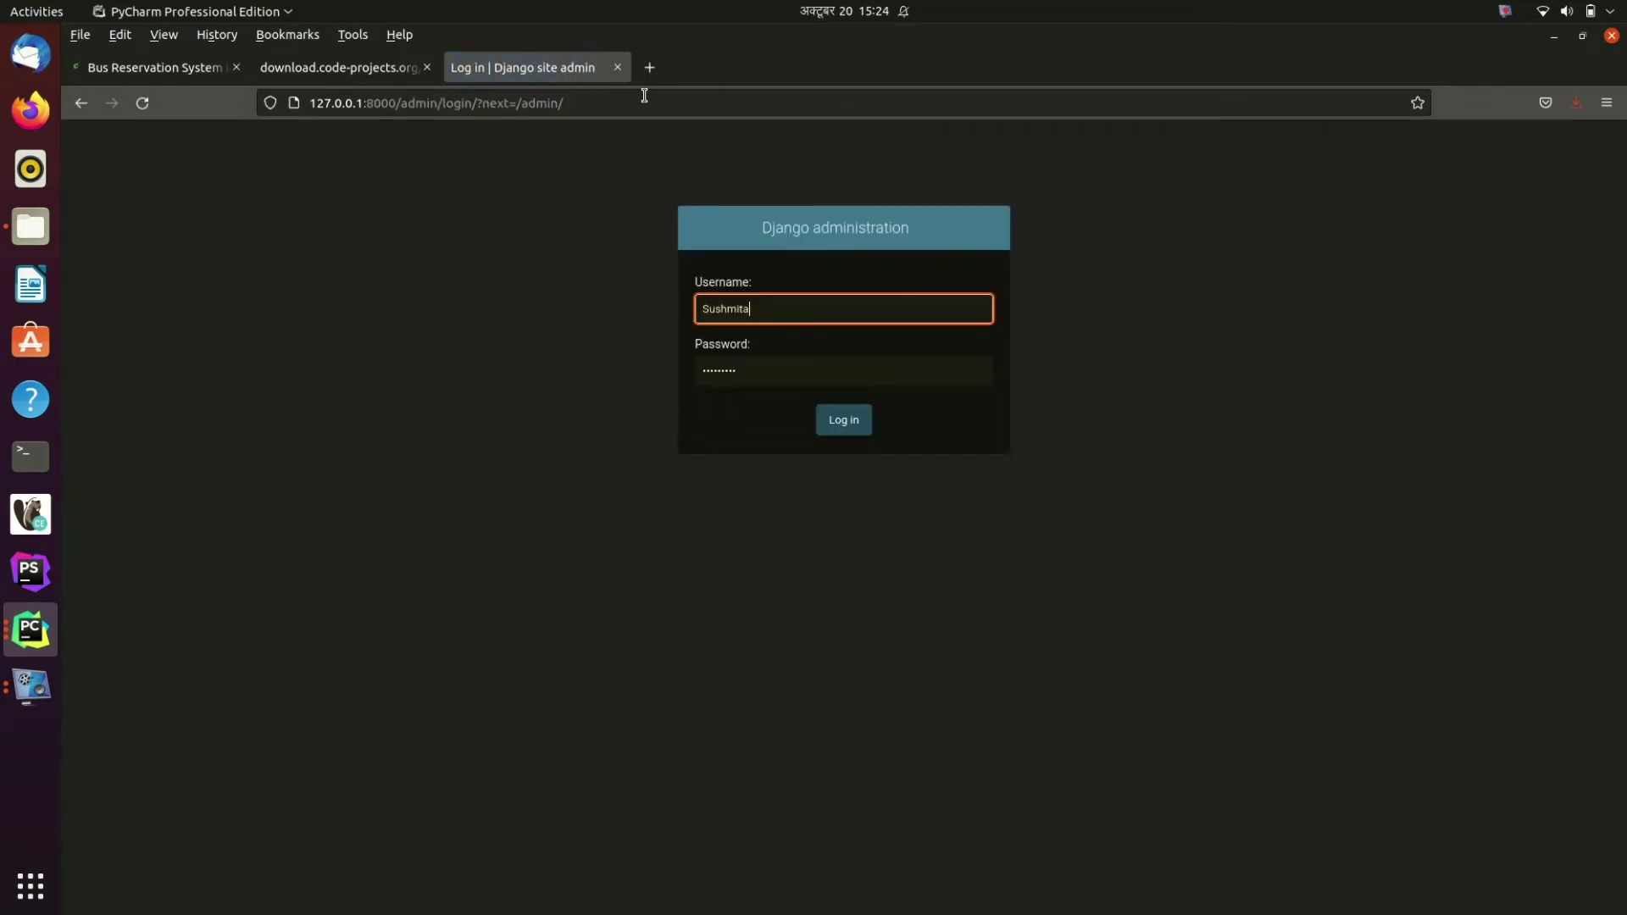
Step: Log in with the superuser username and password, declining to save the login
double_click(754, 309)
type("ad")
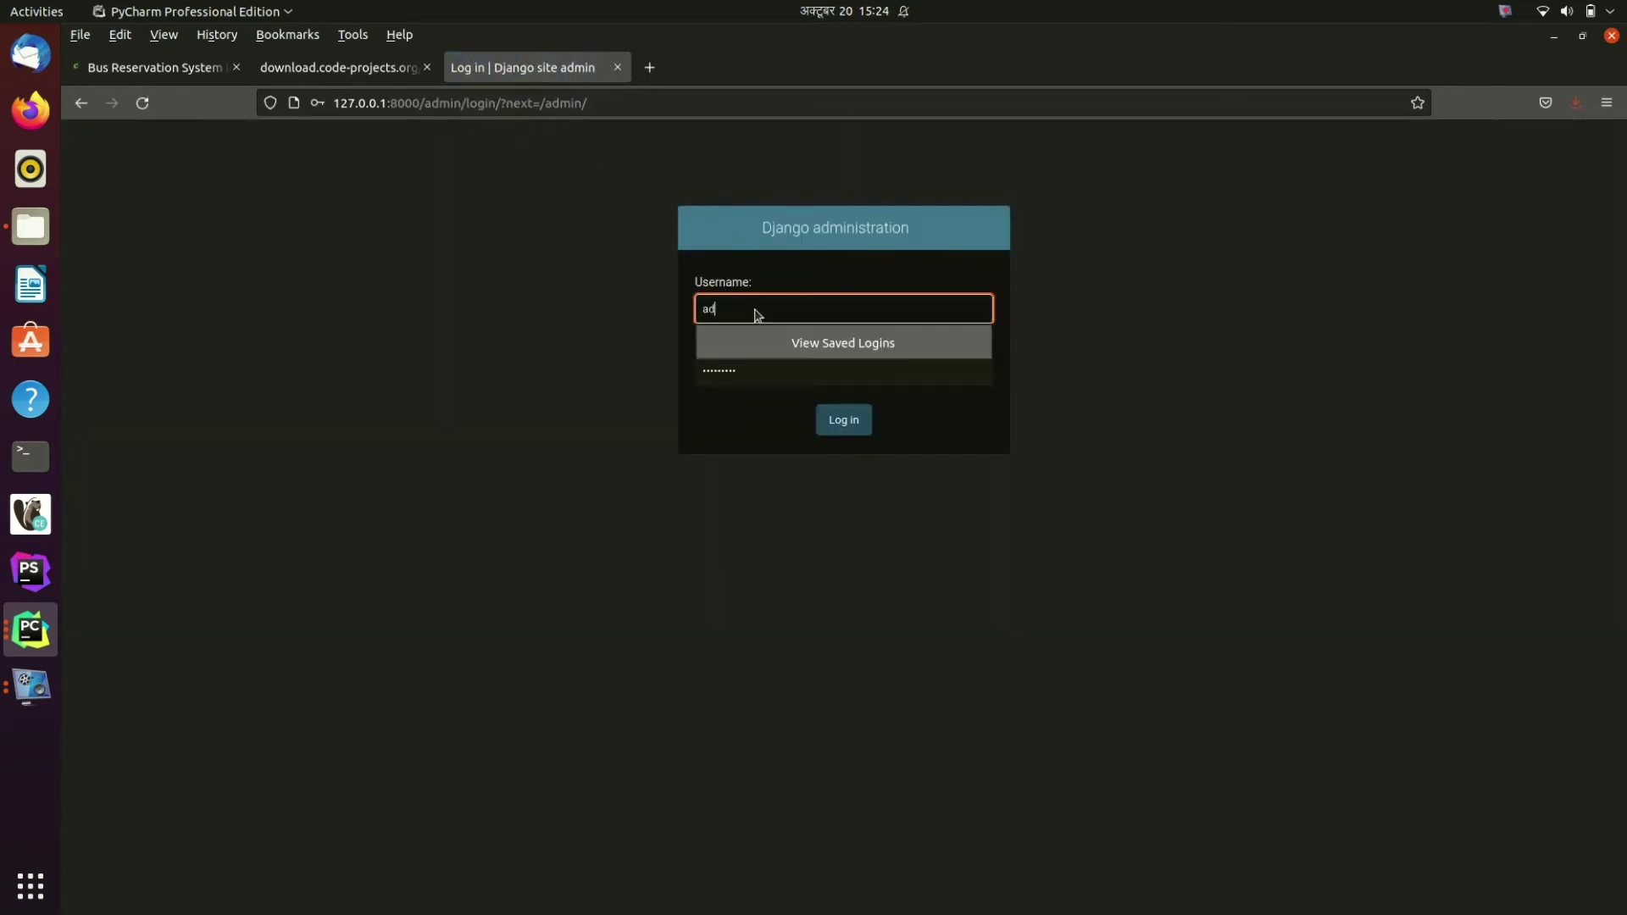
type("min")
left_click(538, 407)
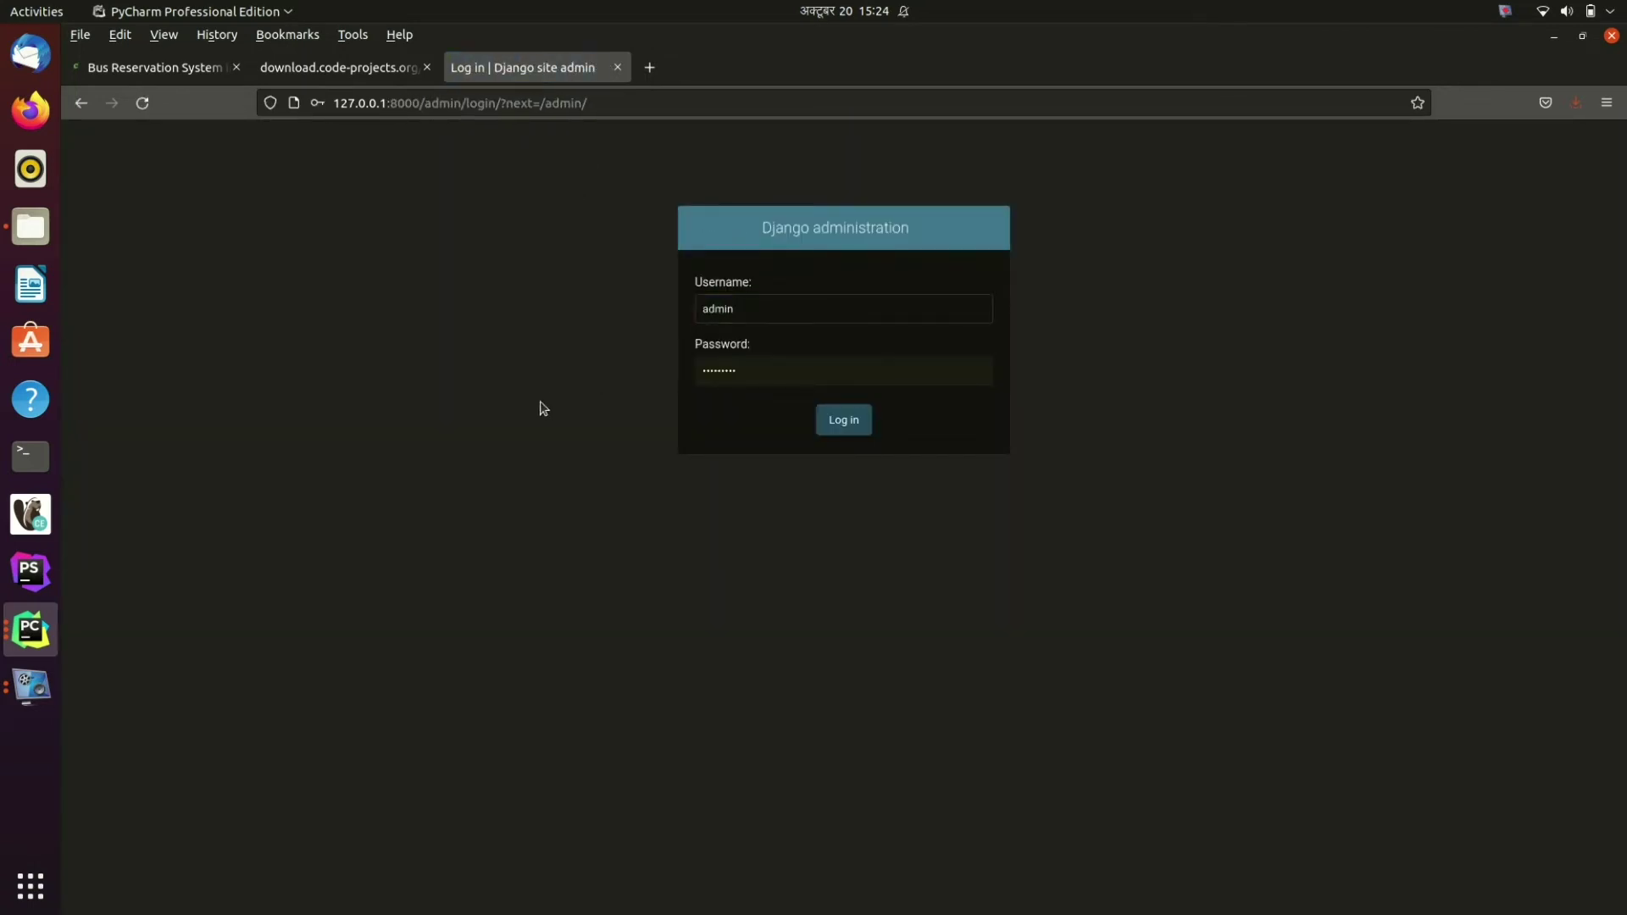
double_click(763, 370)
type("adm")
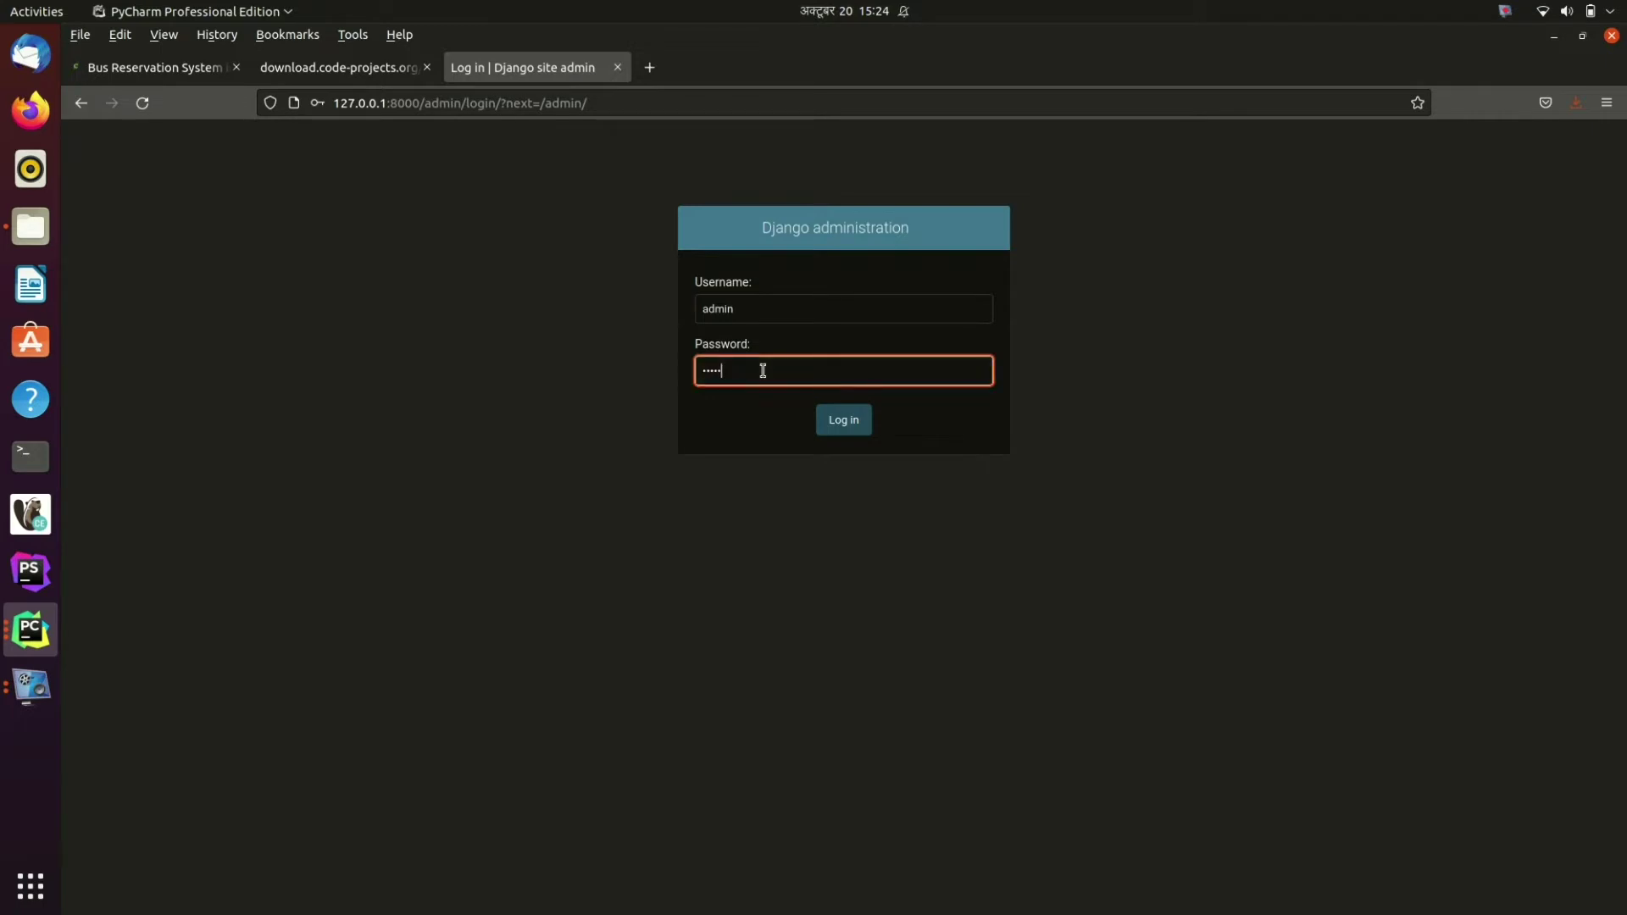
key("Return")
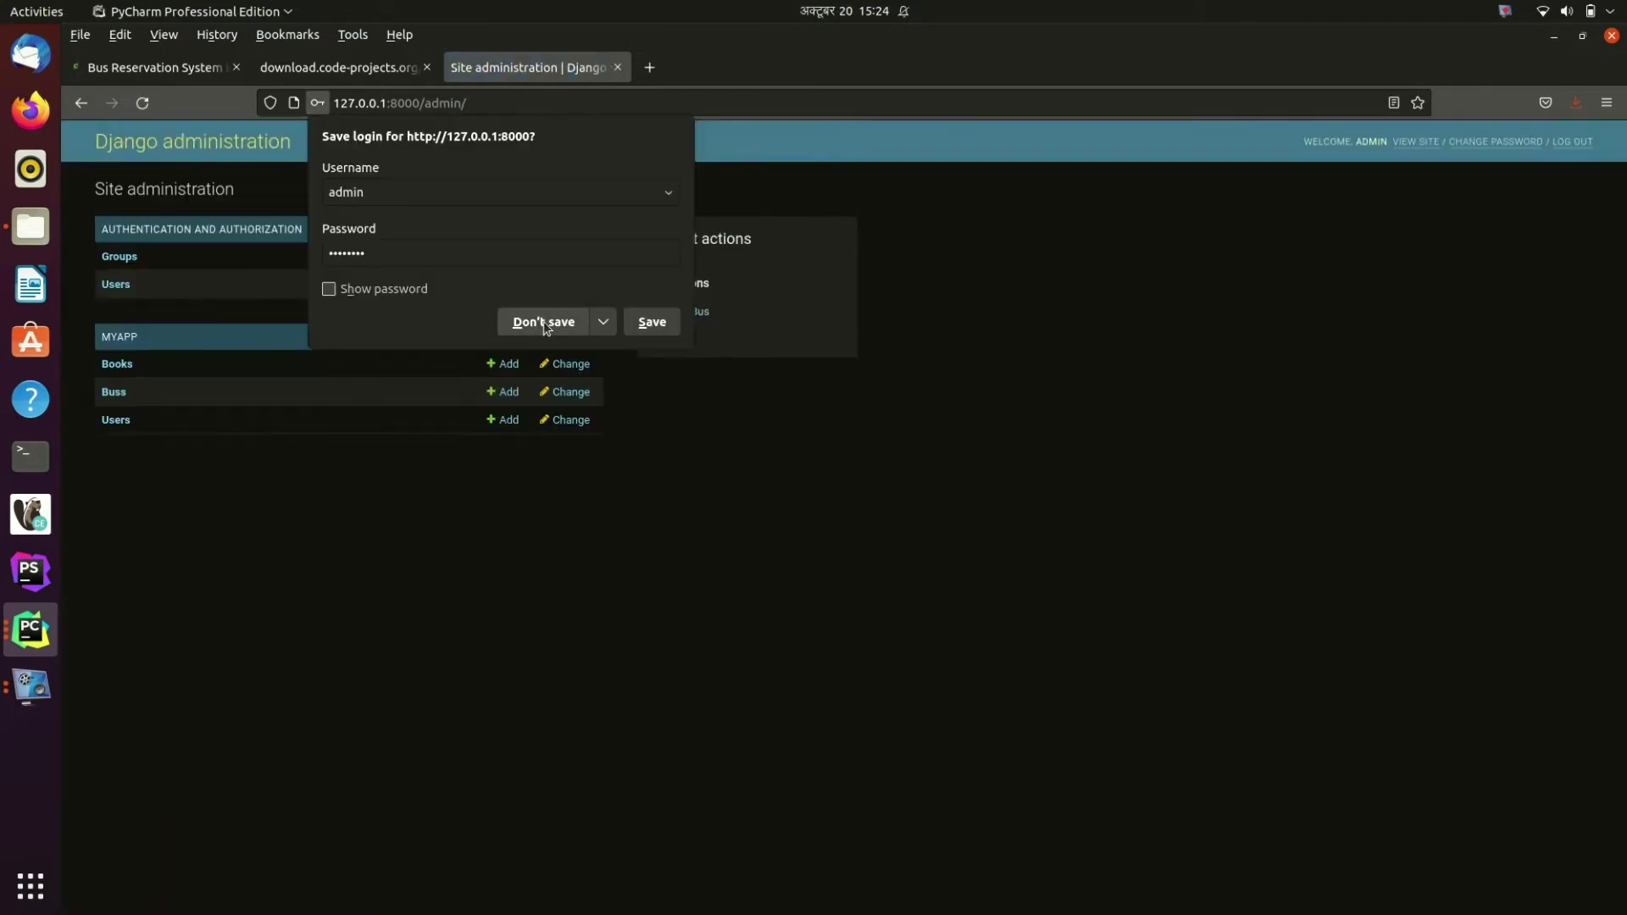
left_click(547, 329)
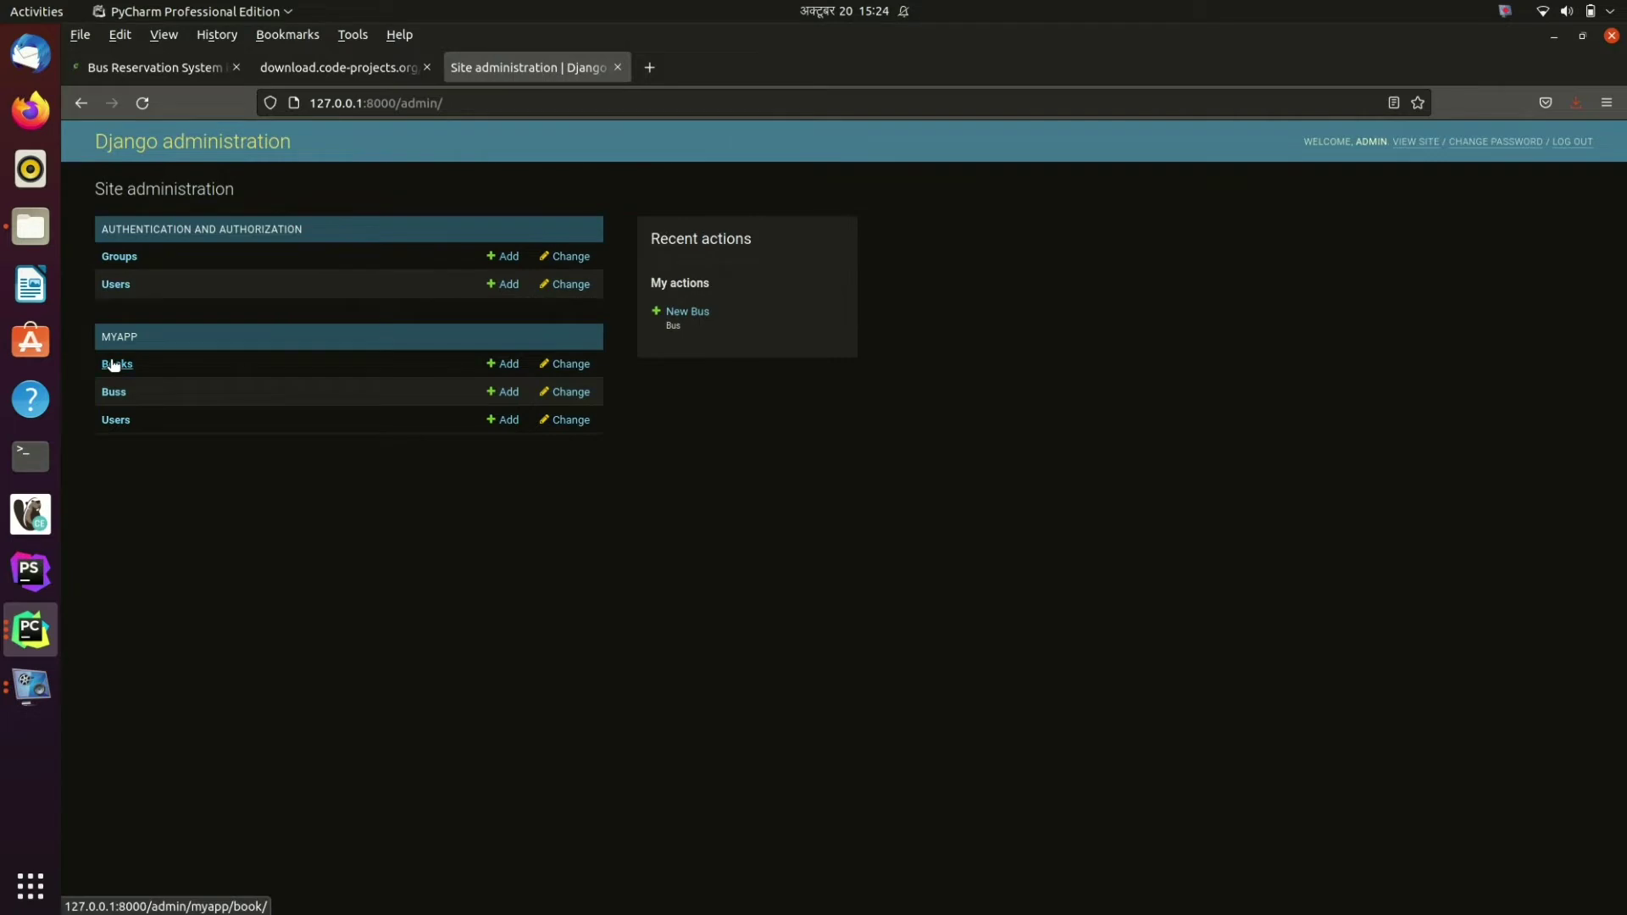
Step: Start a new bus named Express from Kathmandu to Biratnagar
left_click(112, 364)
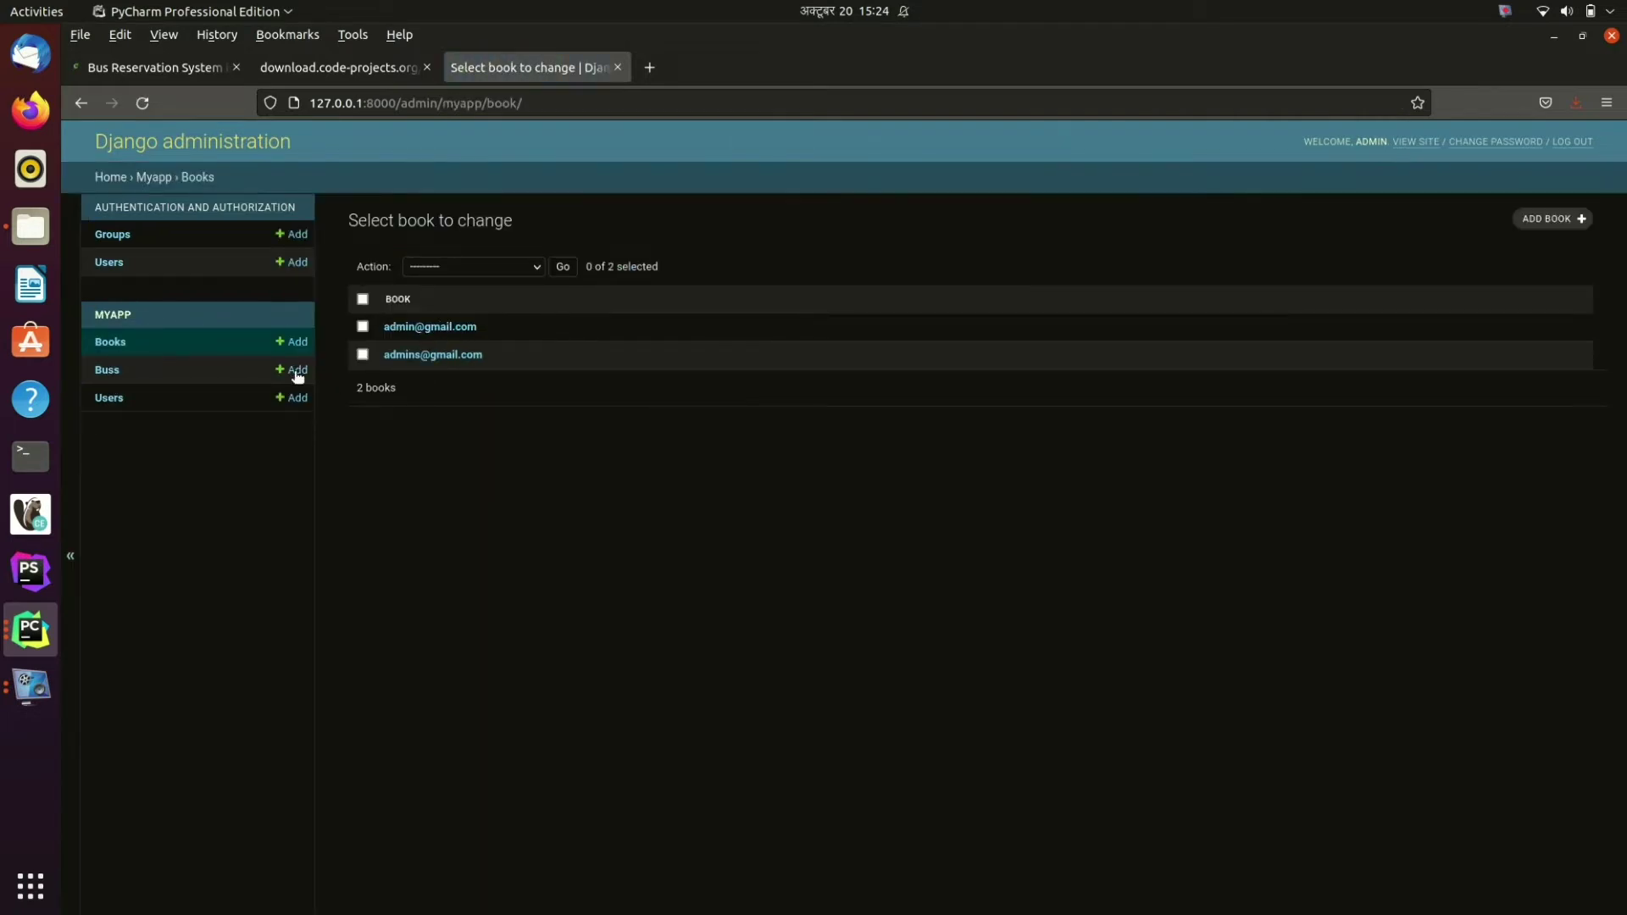
left_click(112, 373)
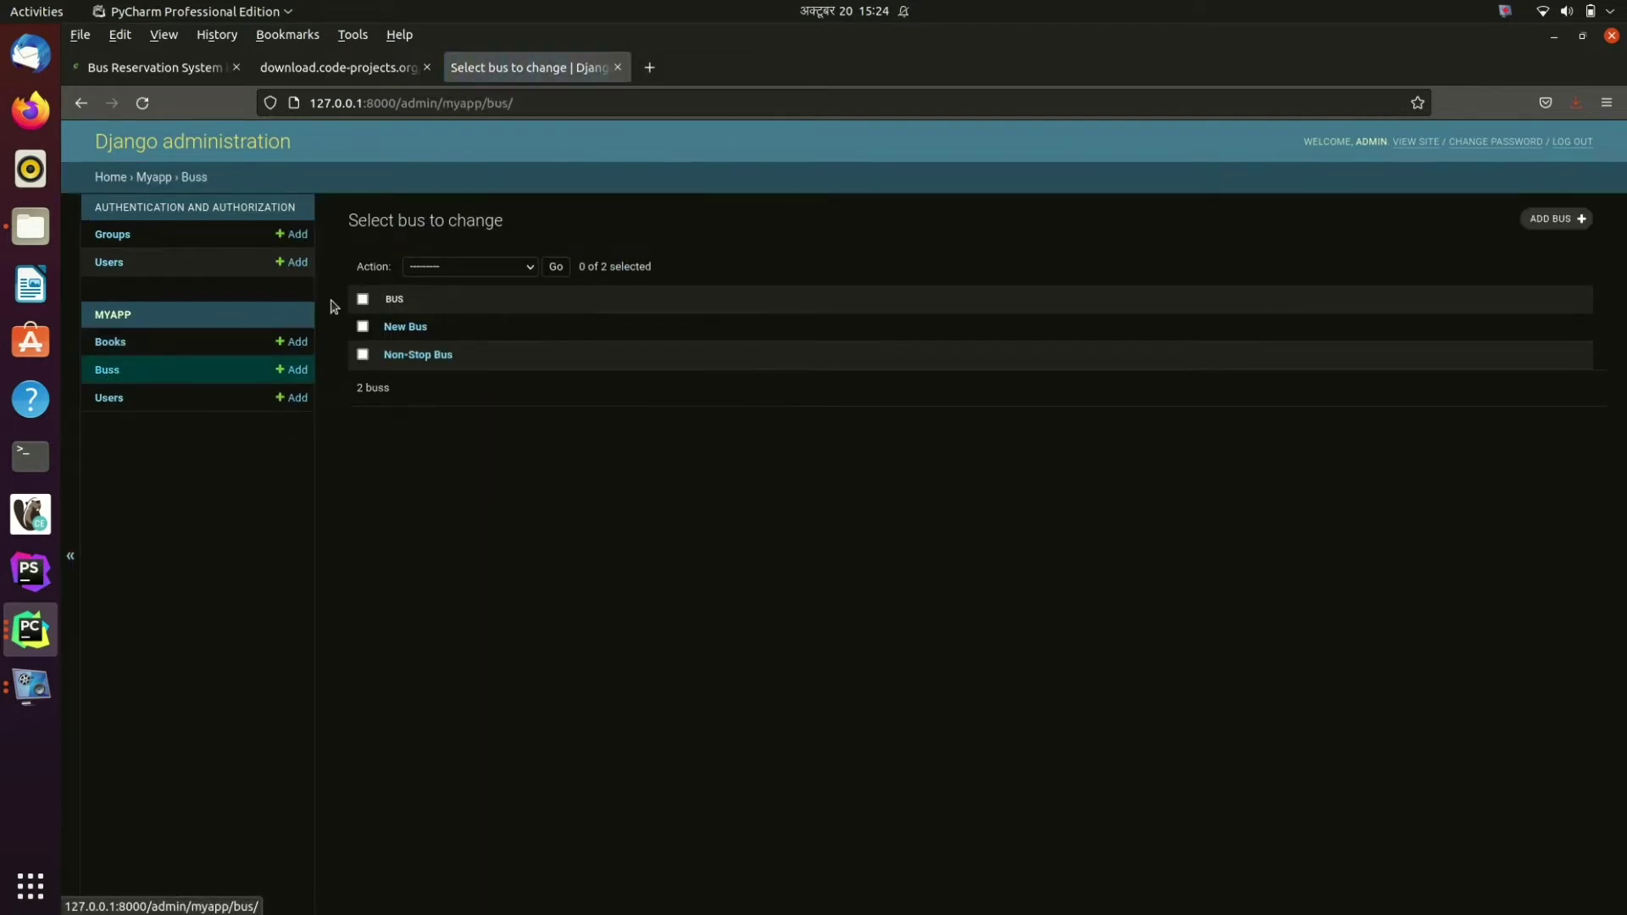
left_click(1545, 223)
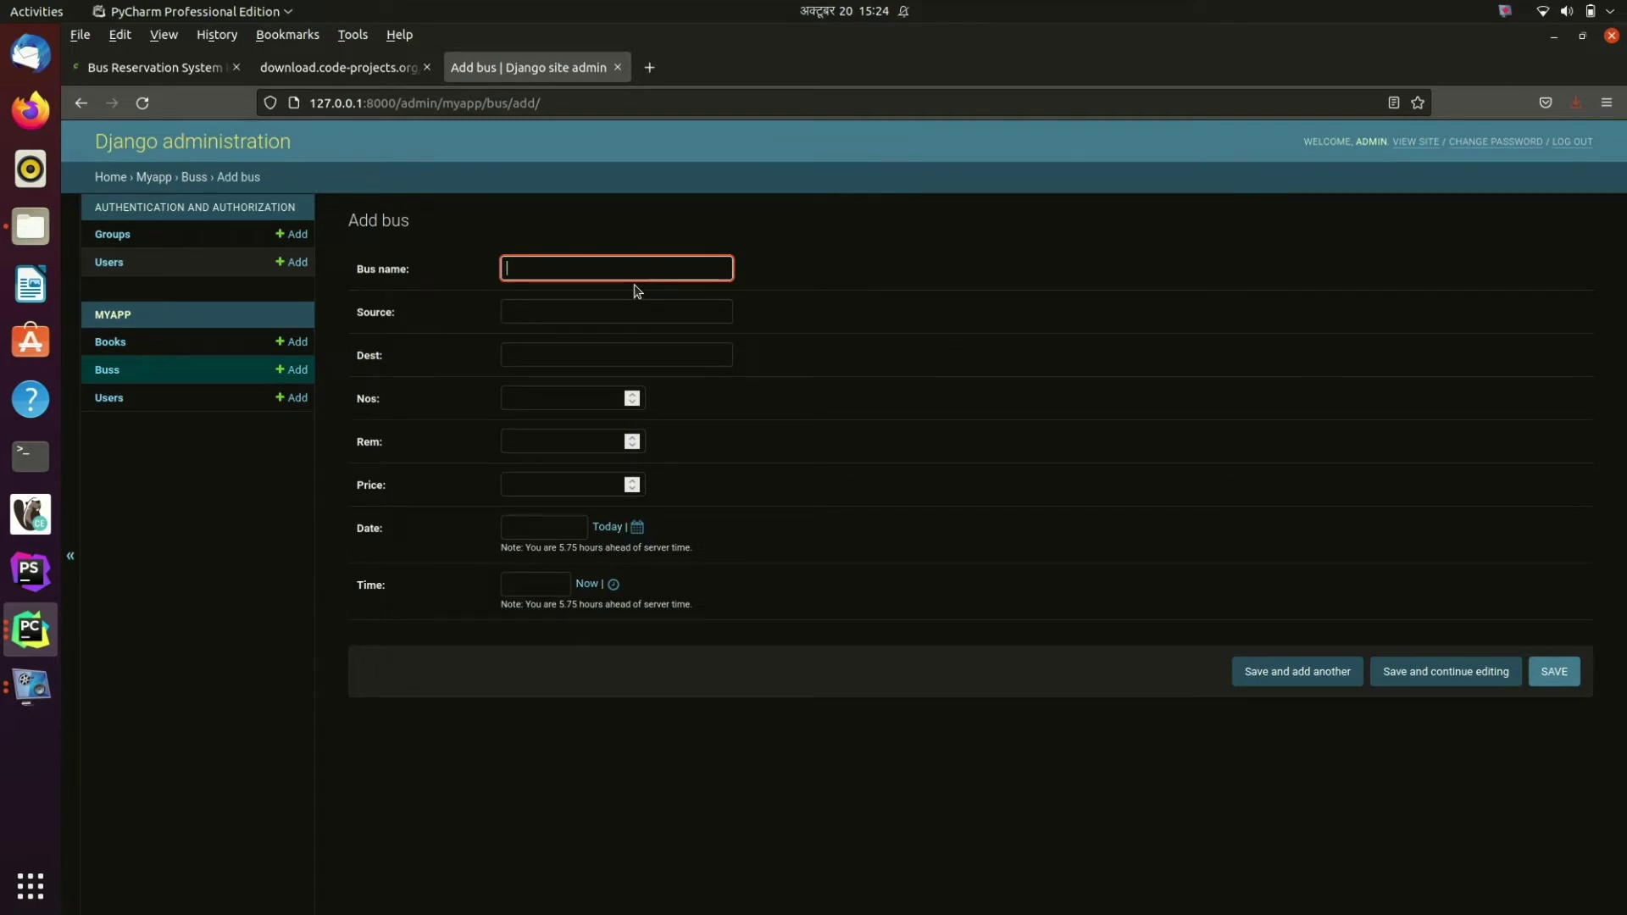
type("press")
left_click(557, 310)
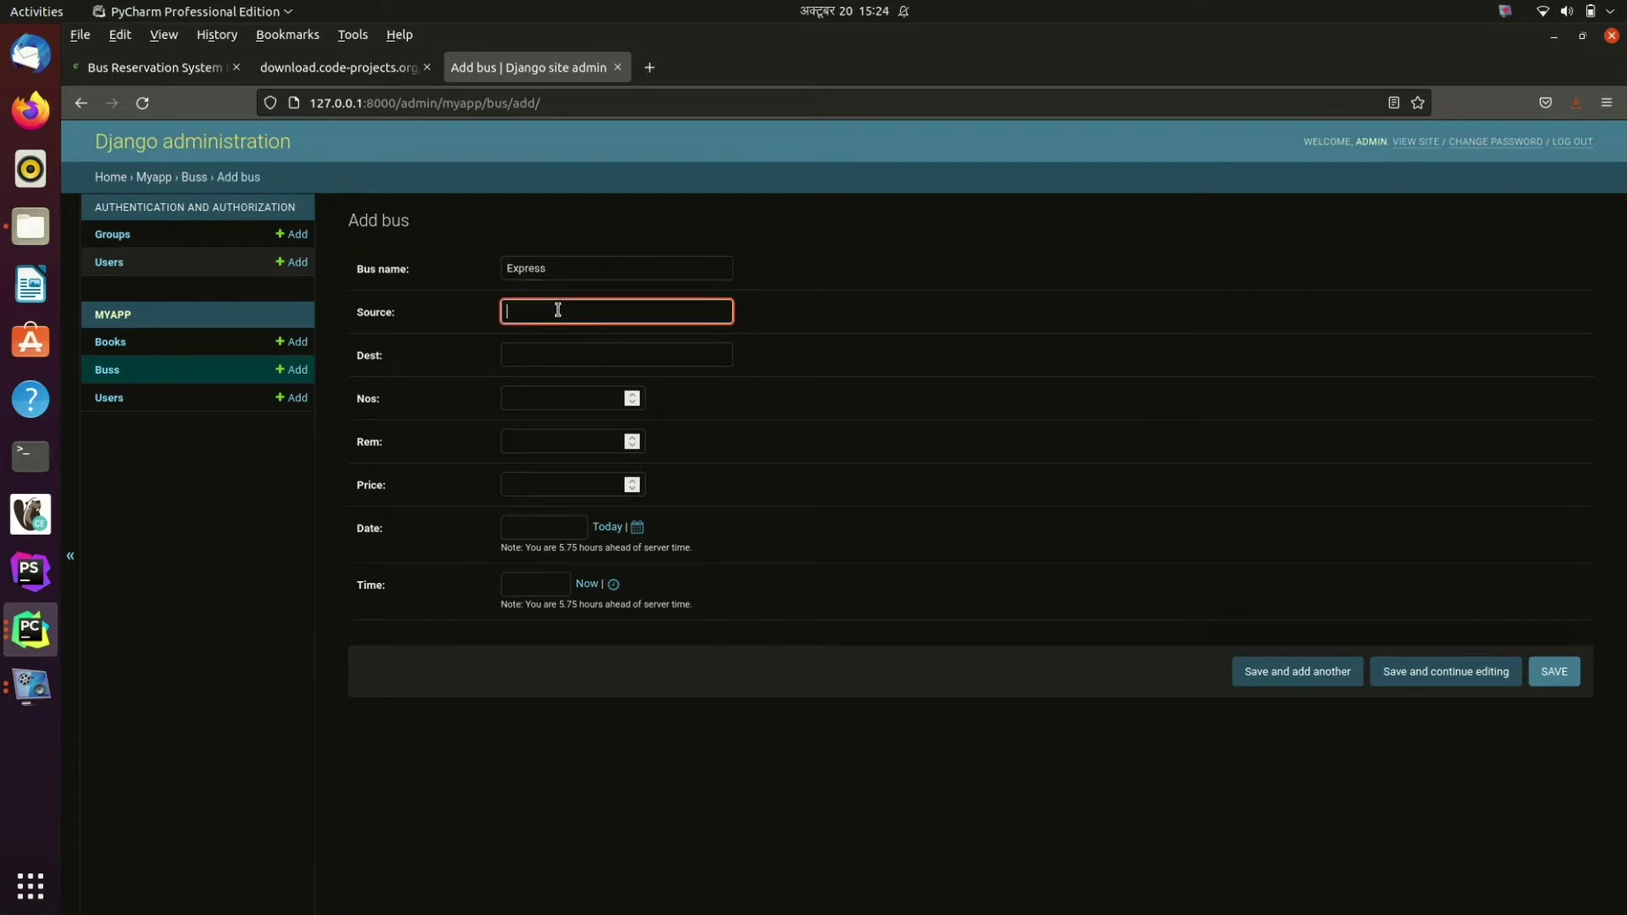
type("Kathmandu")
left_click(549, 350)
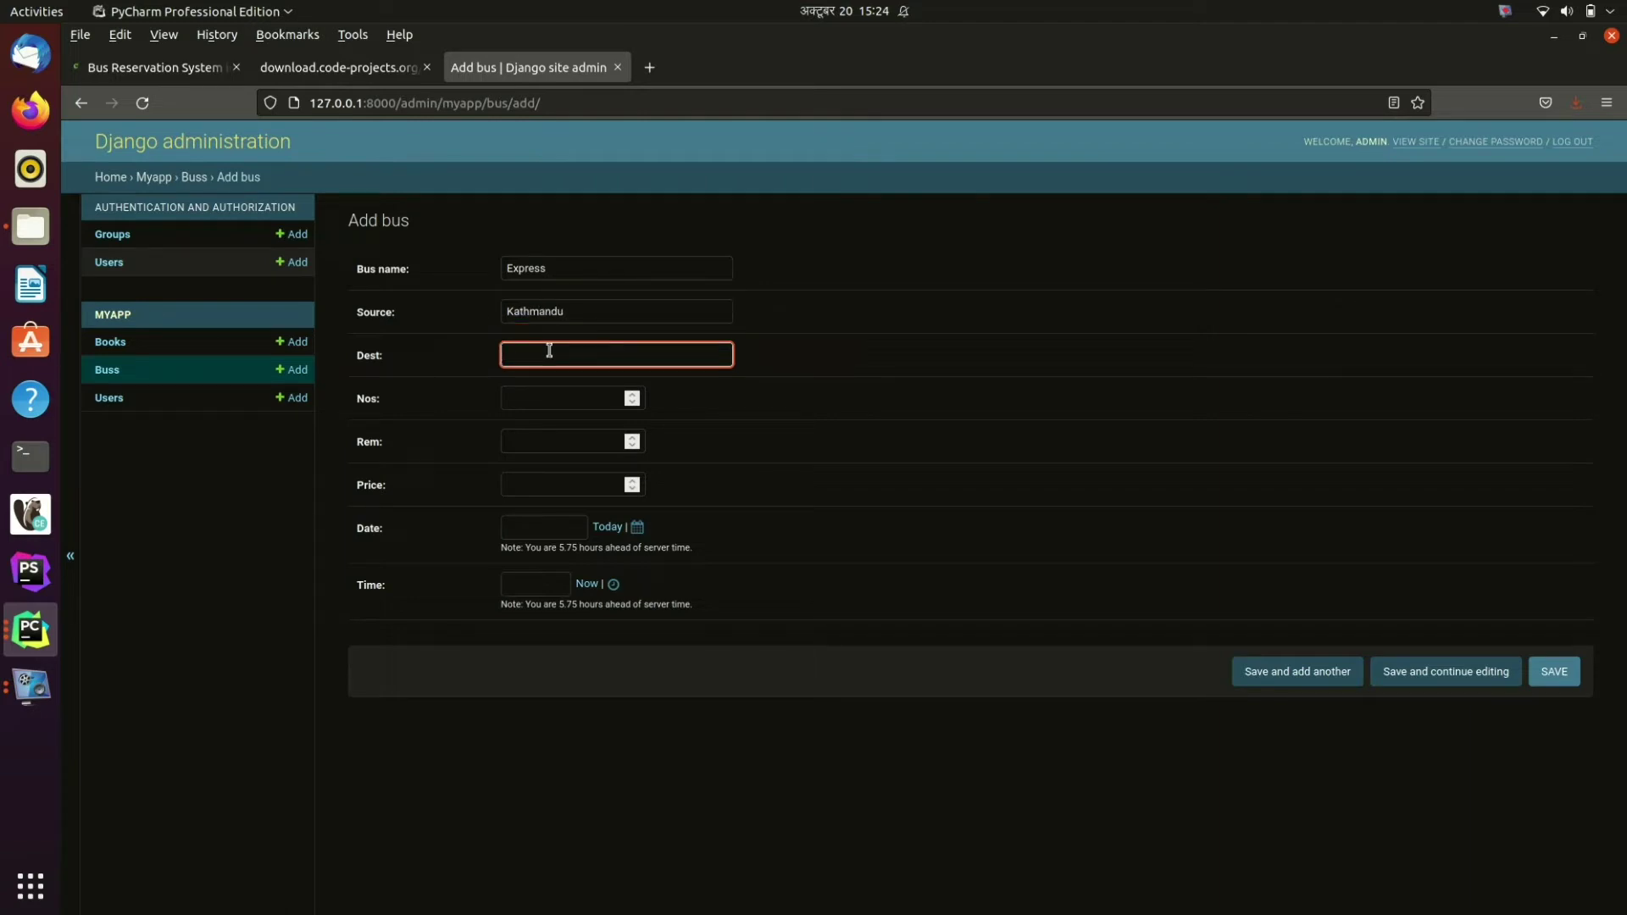
type("Biratnagar")
Step: Give it 20 seats, 10 remaining, price 1100, today's date and time, and save
left_click(586, 403)
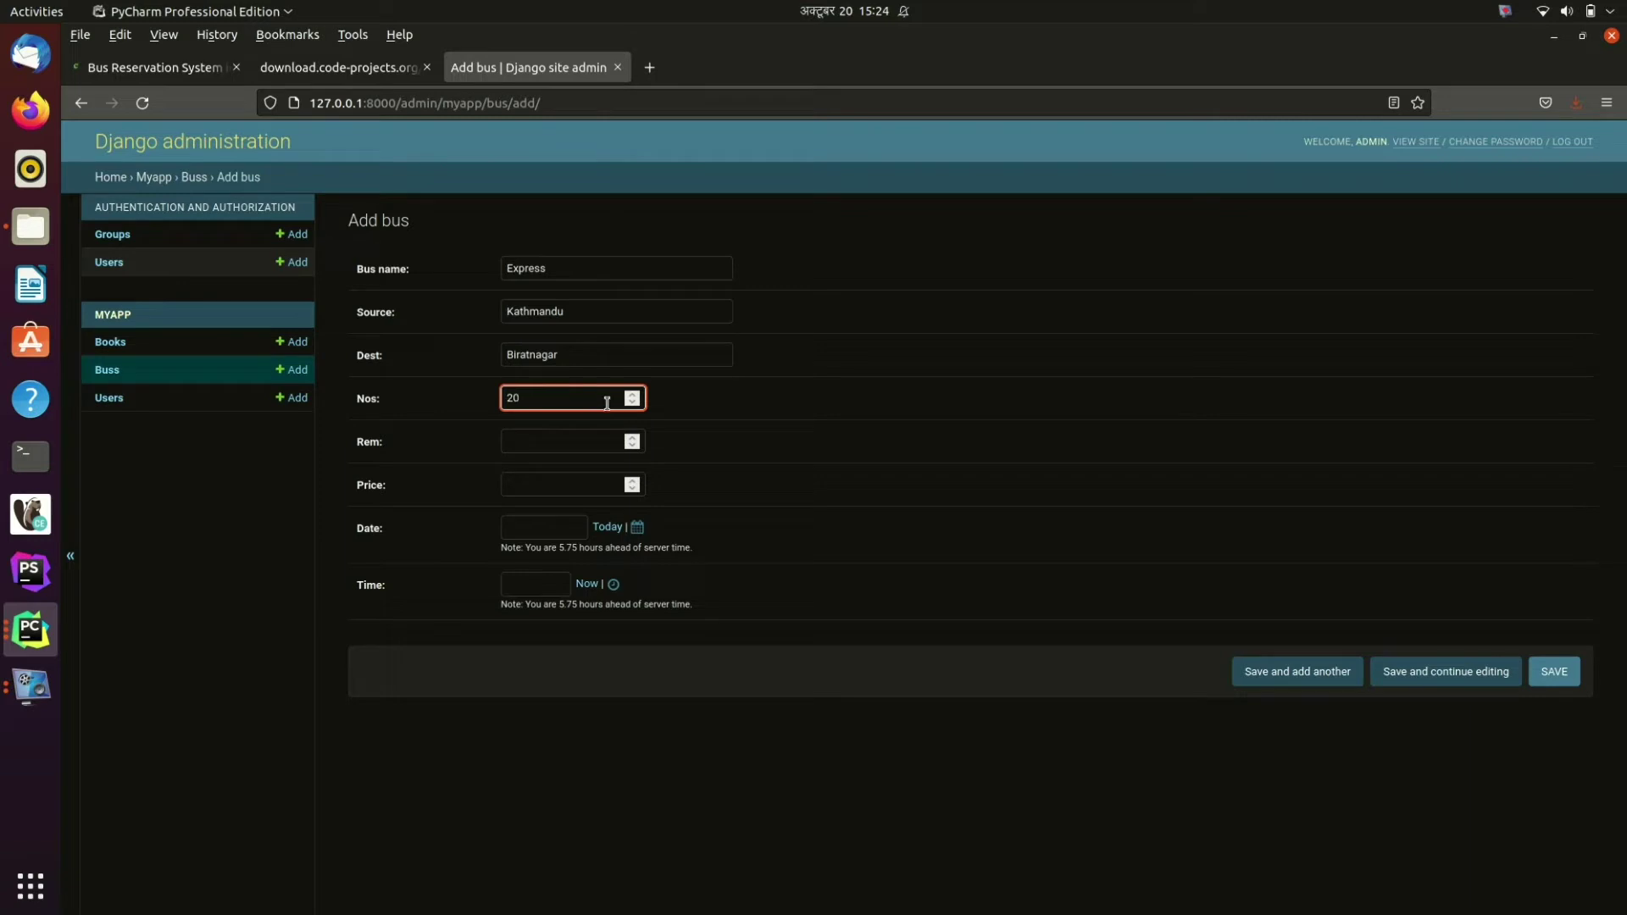
left_click(567, 436)
type("10")
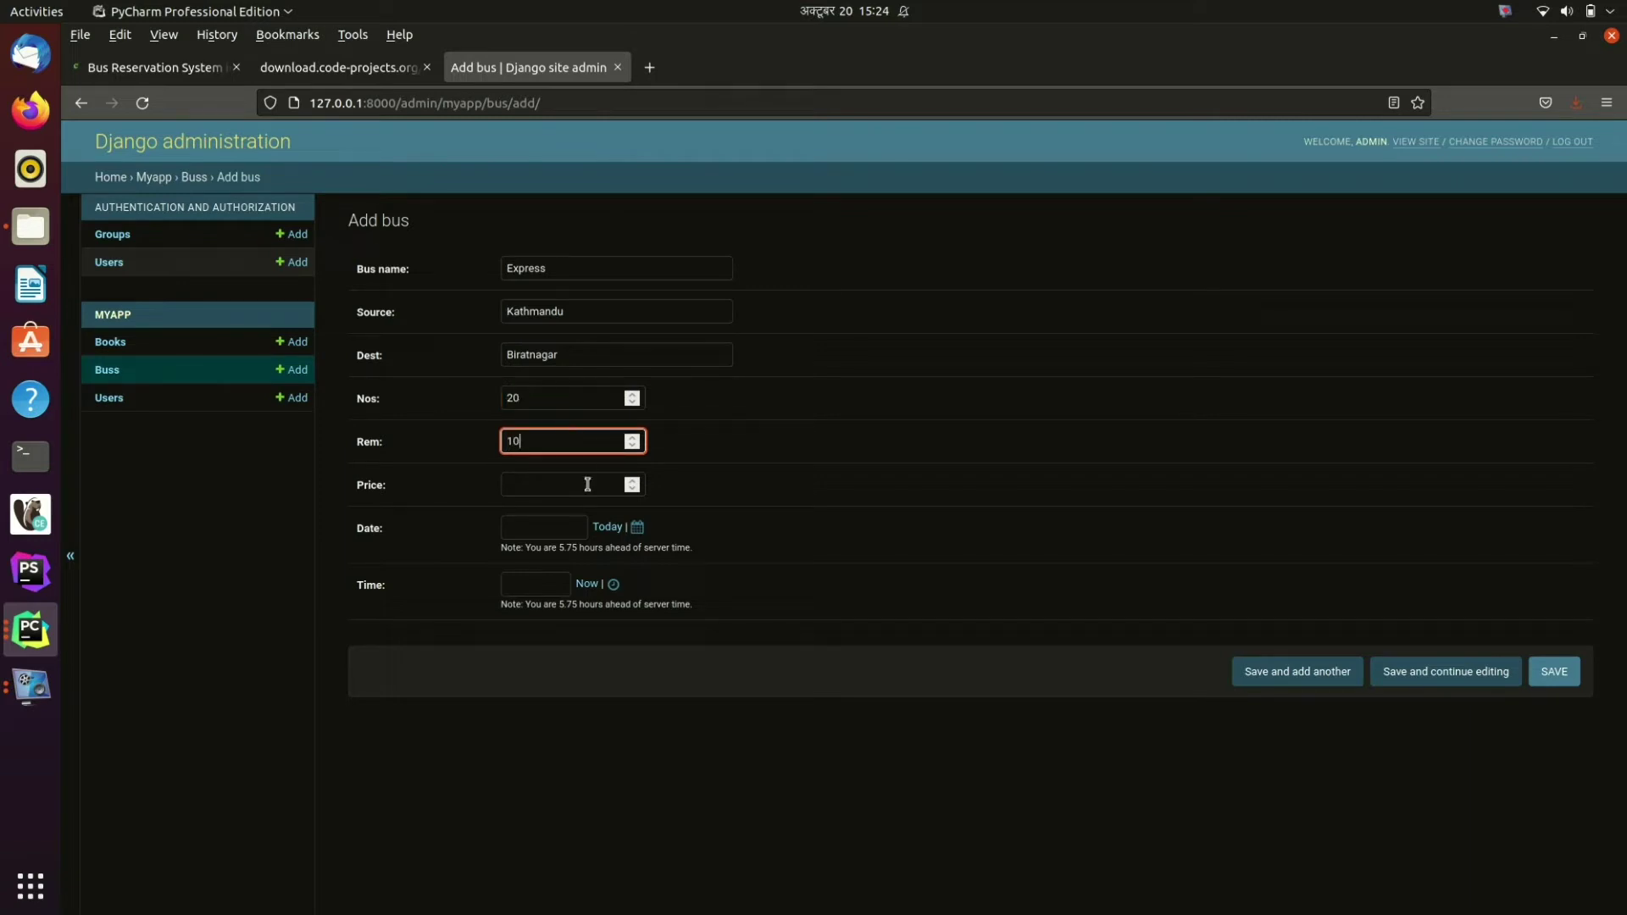
left_click(587, 484)
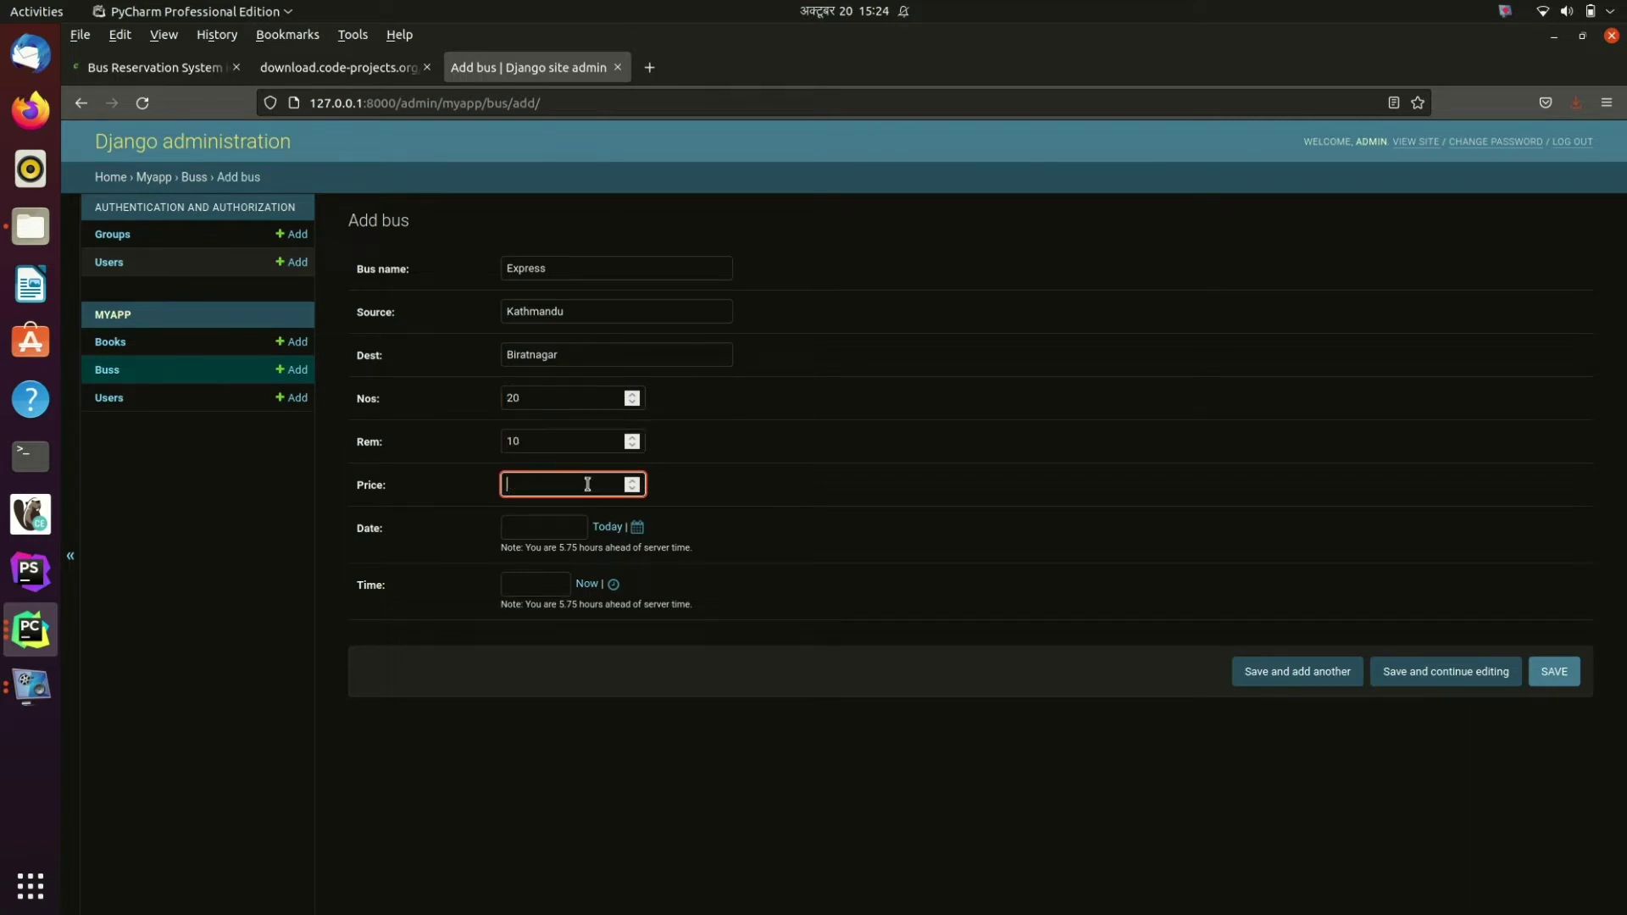
type("1100")
left_click(610, 527)
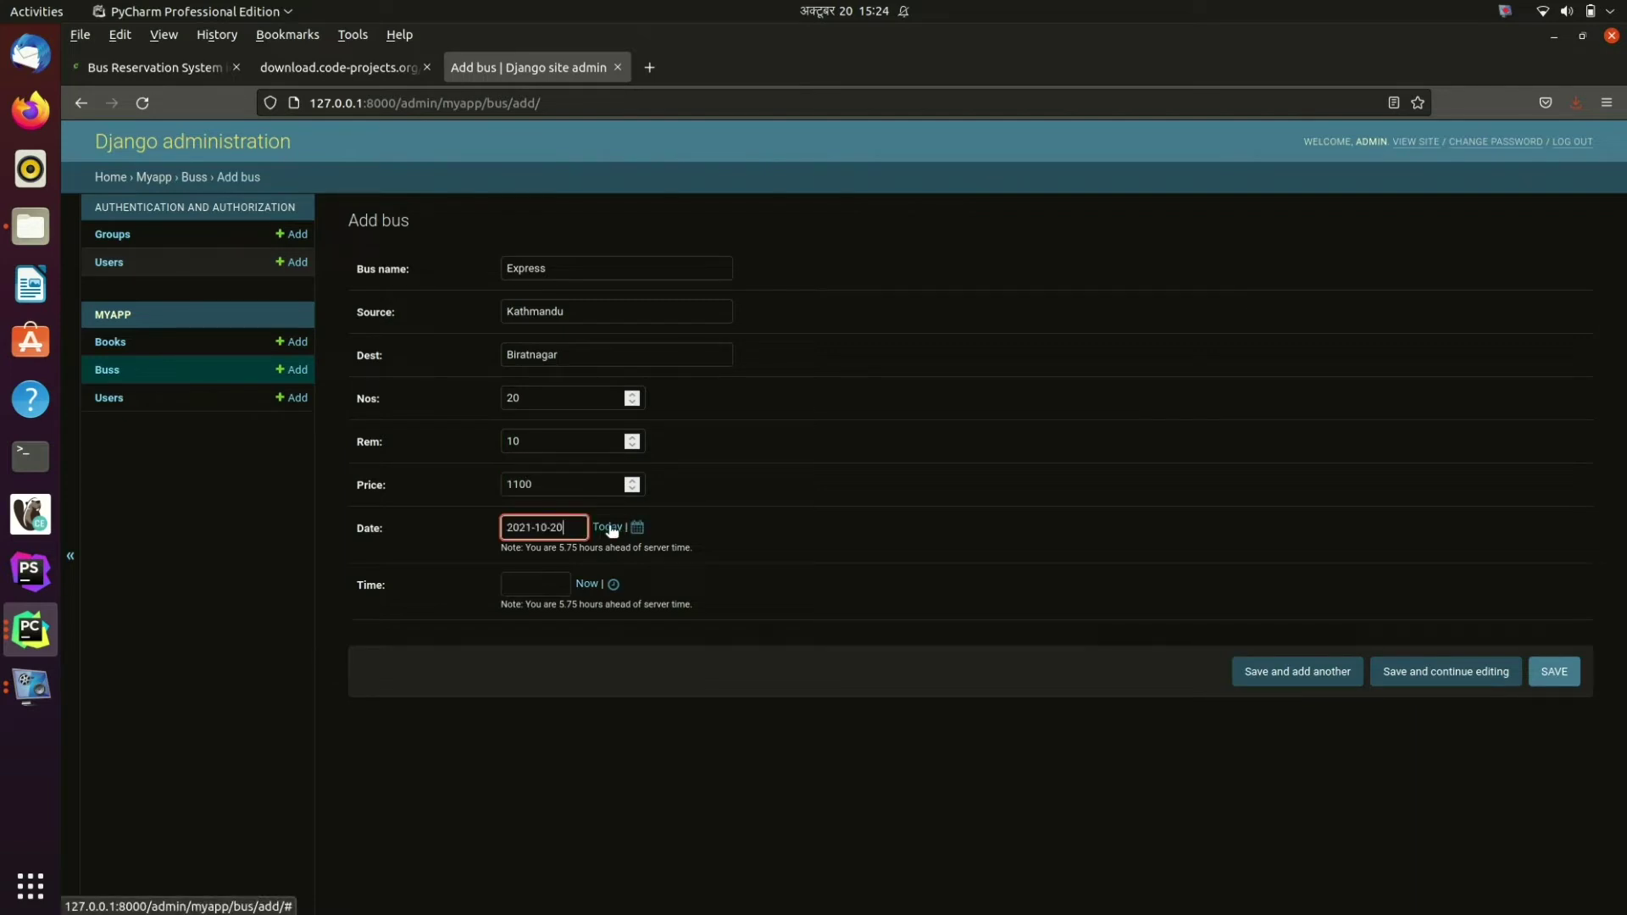
left_click(587, 583)
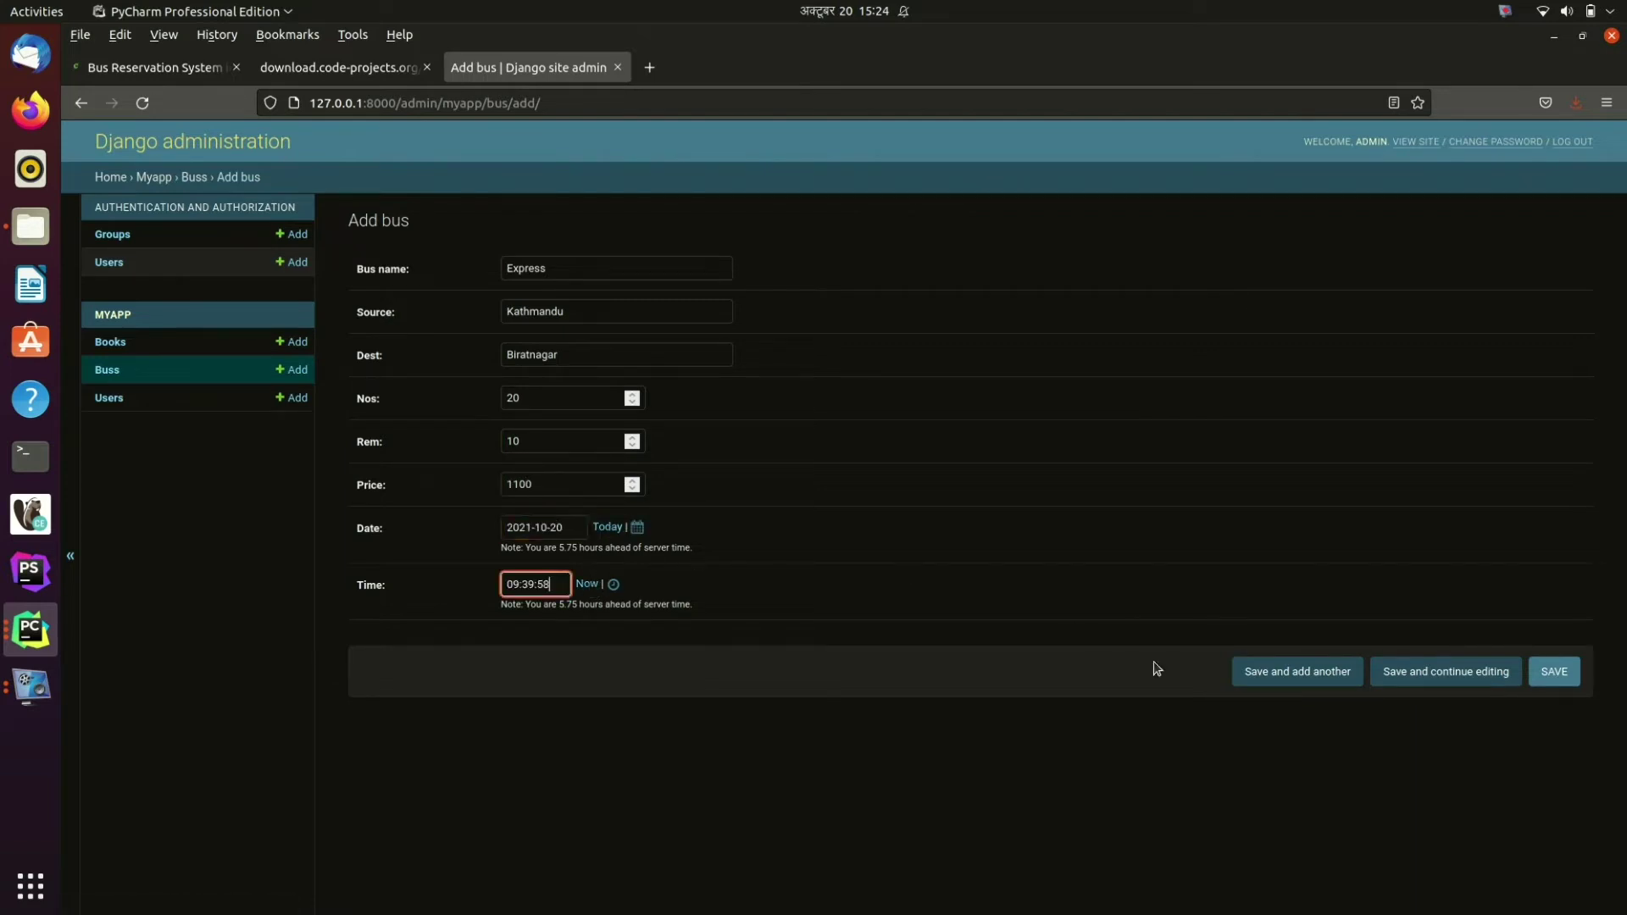
left_click(1570, 678)
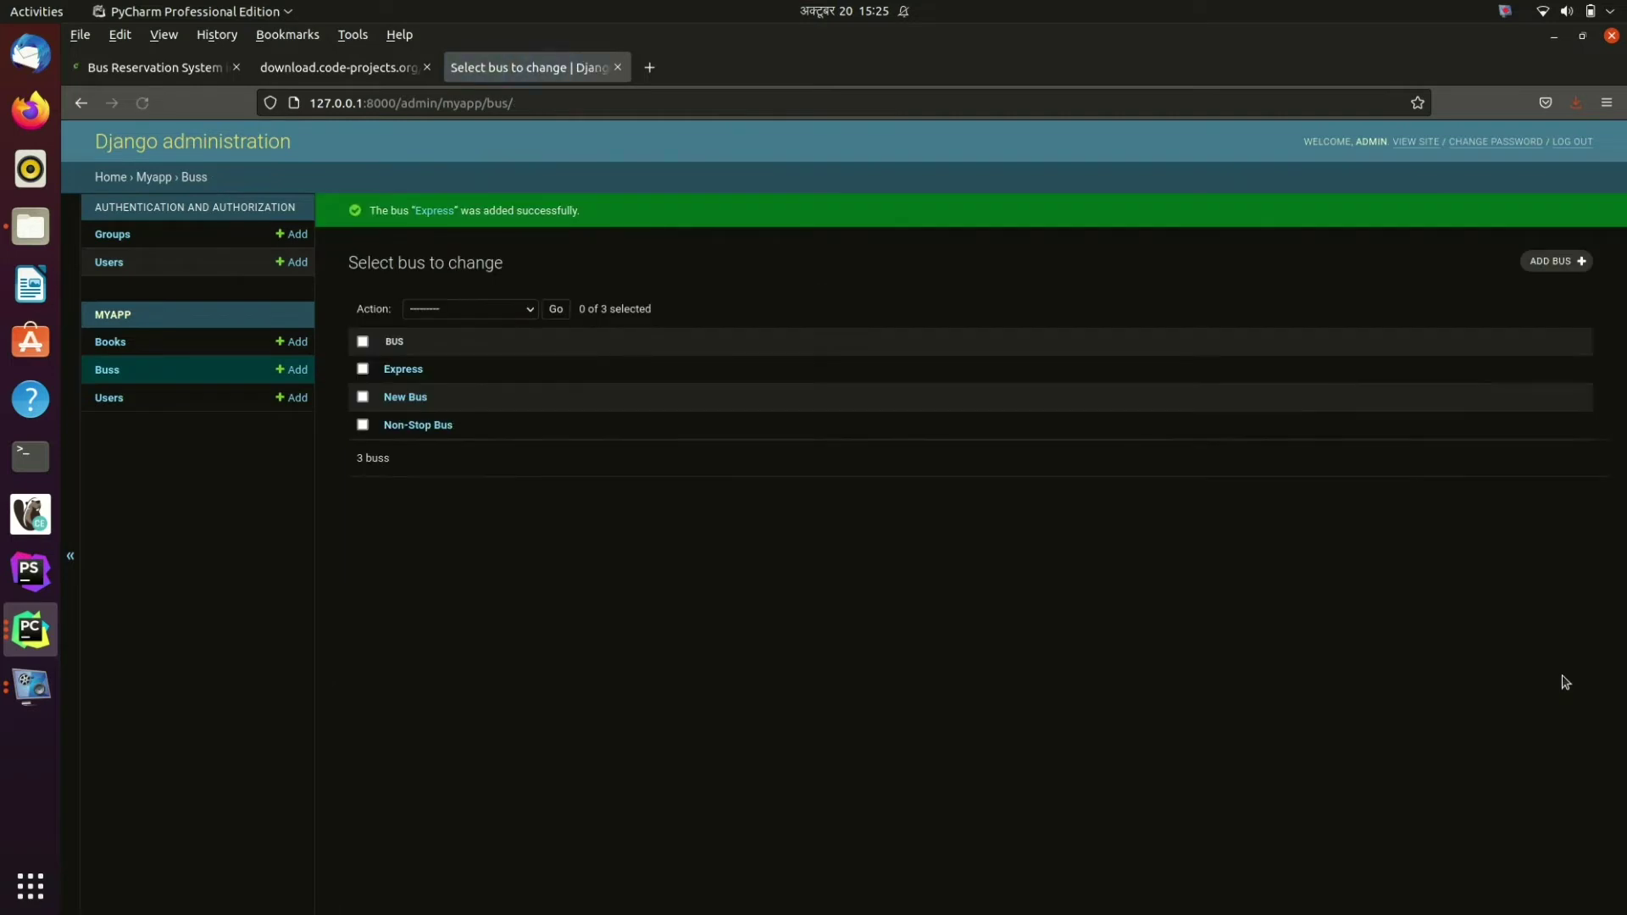
Step: Review the Users and Books lists, then log out of the admin
left_click(107, 402)
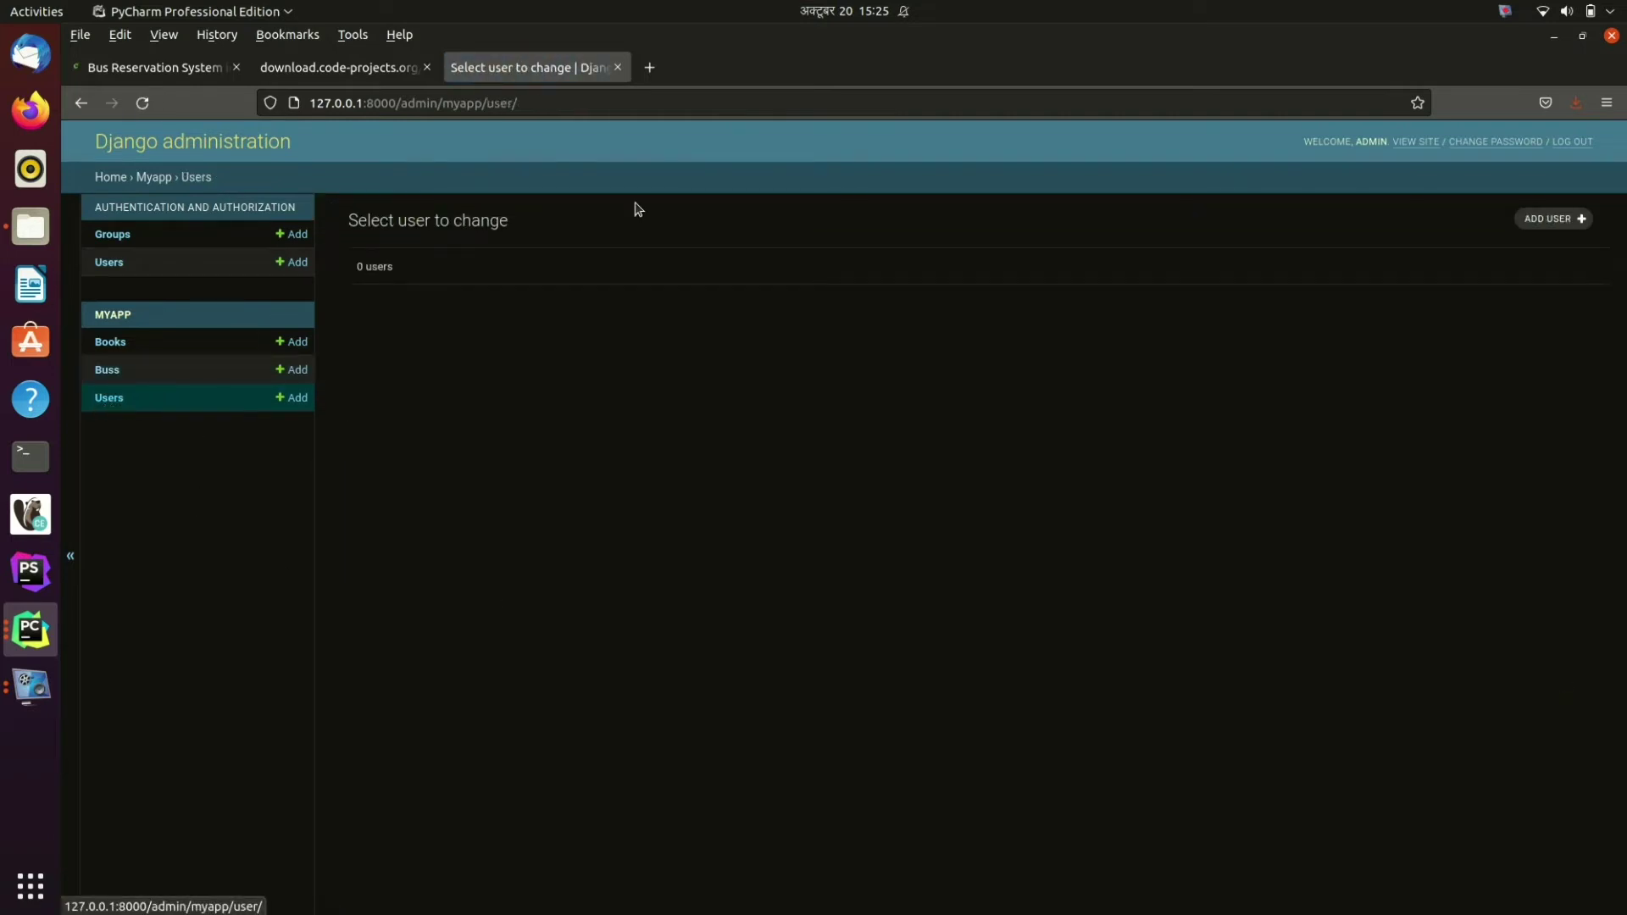
left_click(108, 342)
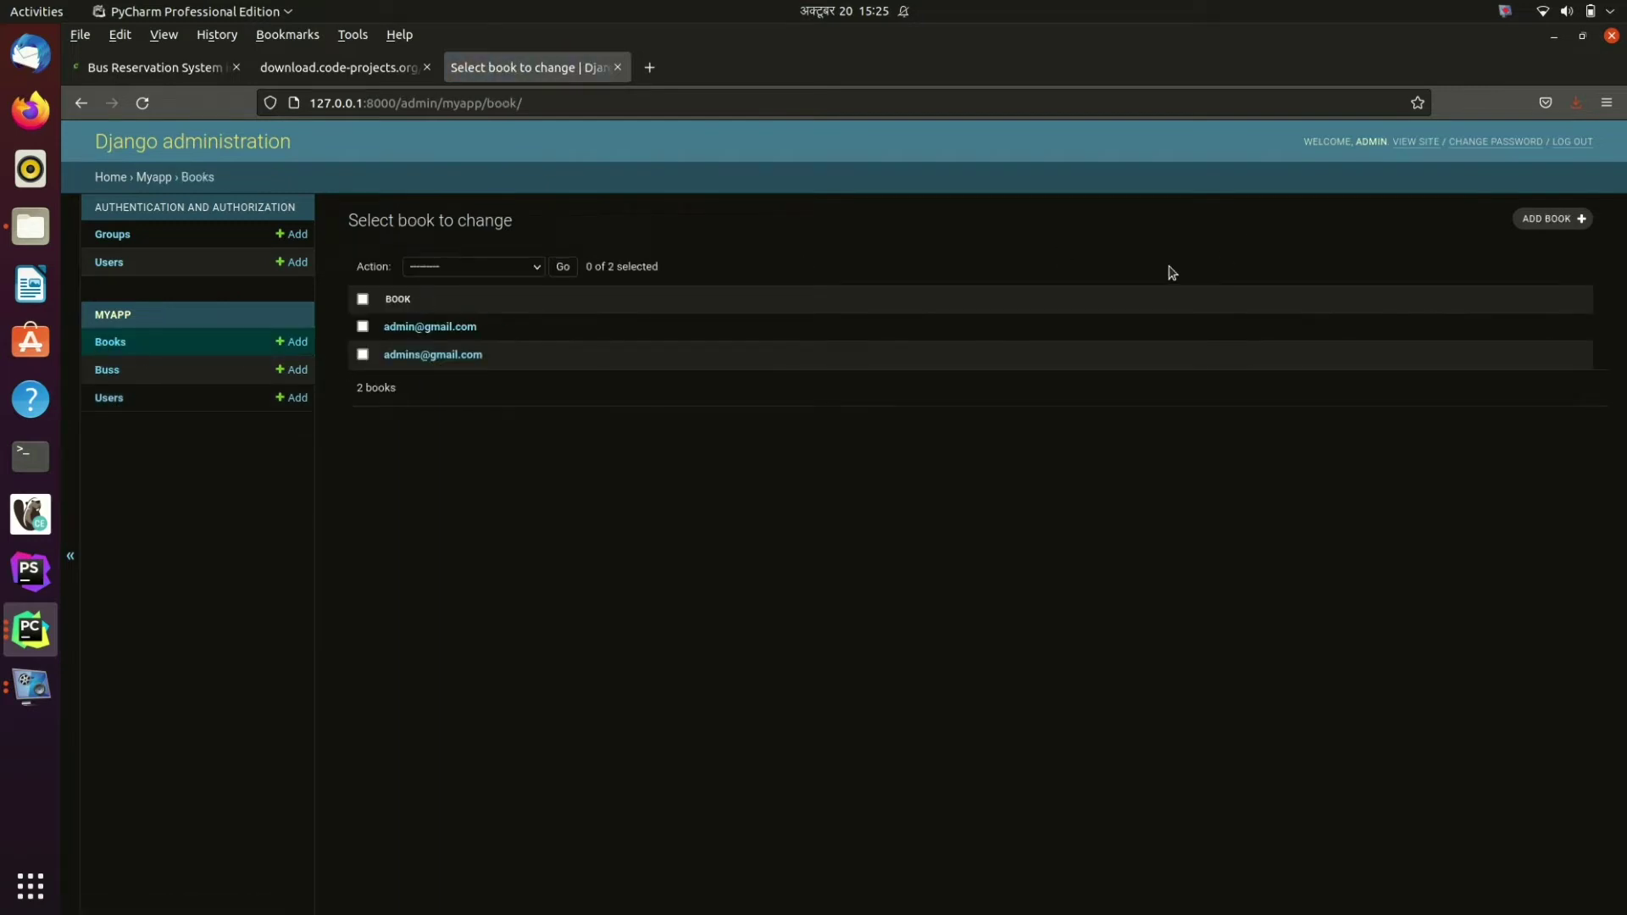
left_click_drag(563, 102, 411, 103)
key("ctrl+a")
left_click(1105, 708)
left_click(1569, 141)
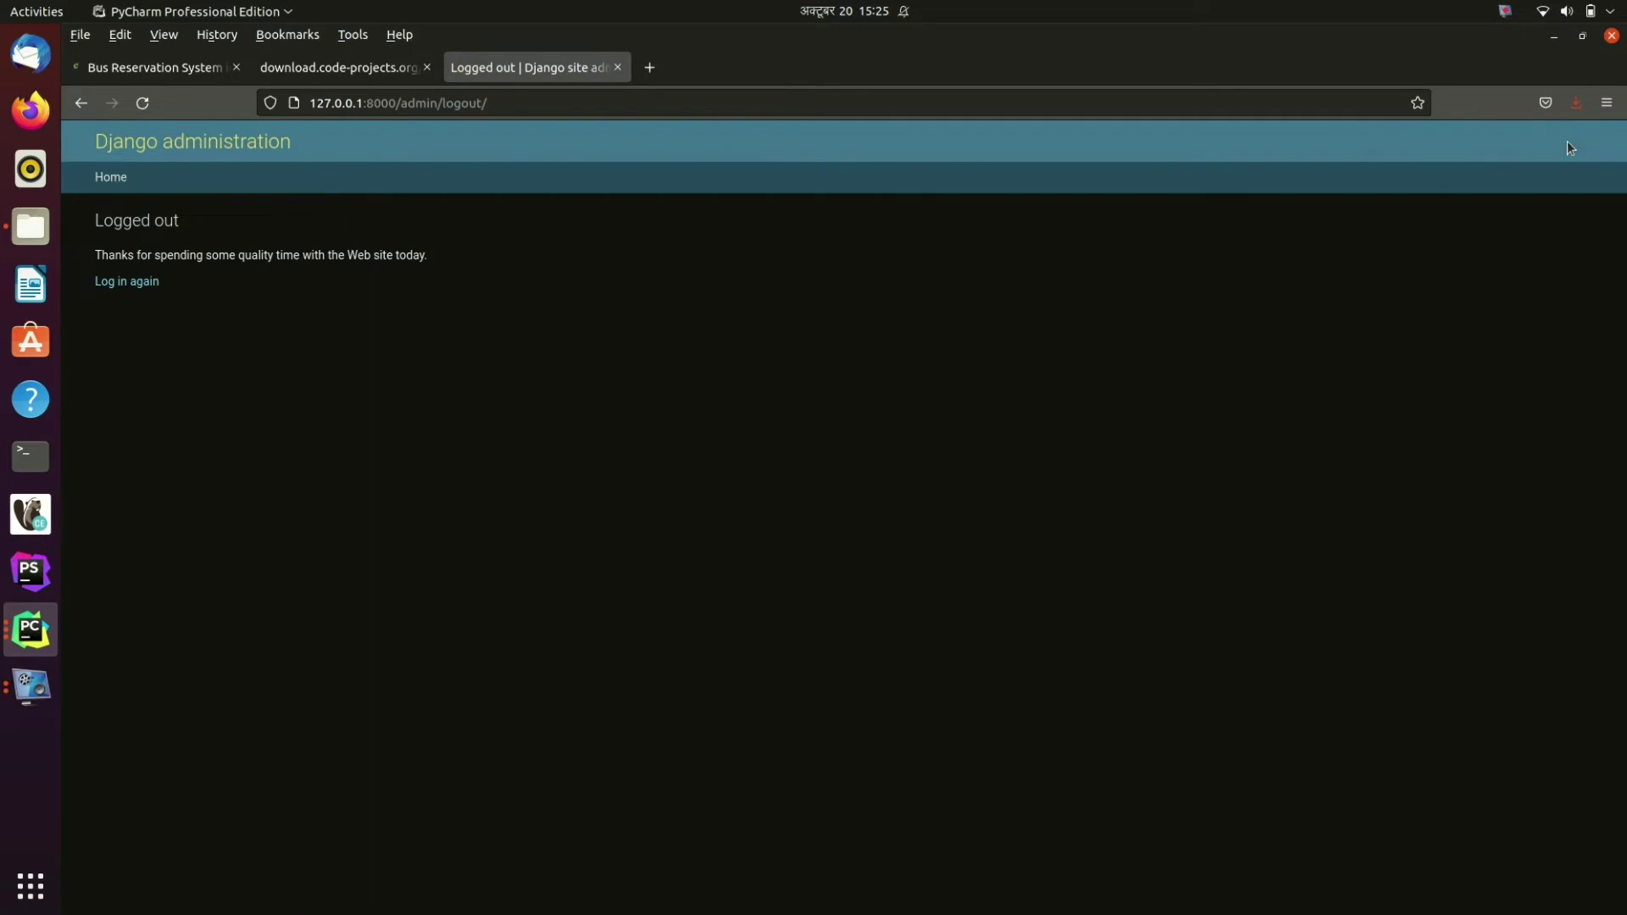
Step: Load the reservation site's home page at 127.0.0.1:8000/
left_click(524, 103)
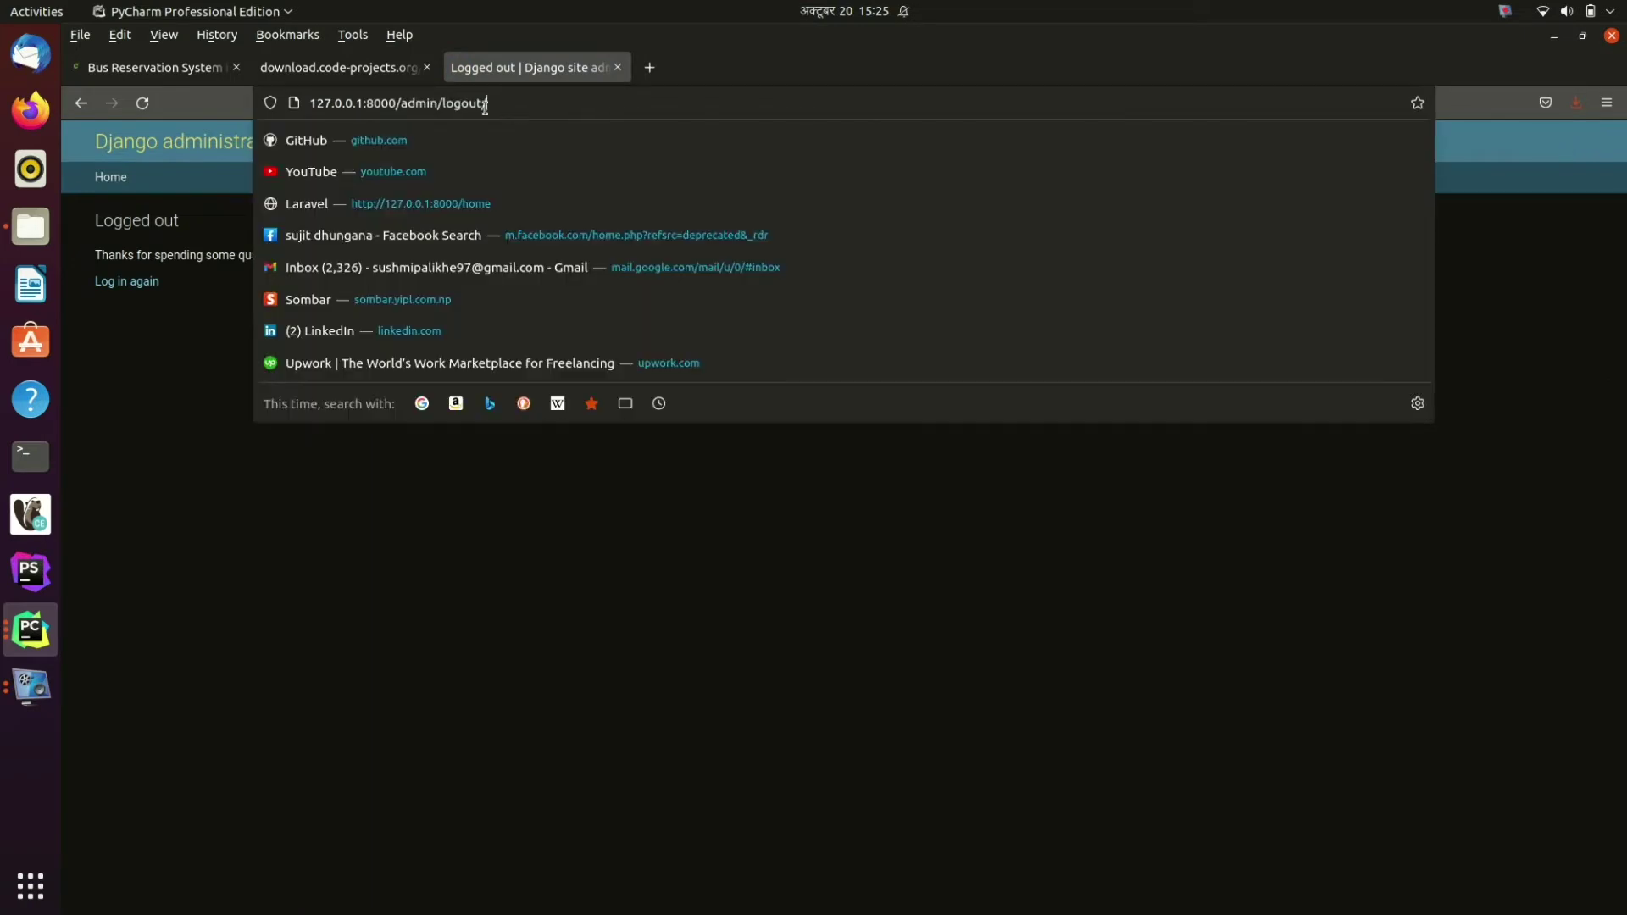
left_click_drag(488, 103, 375, 102)
type("a")
key("Return")
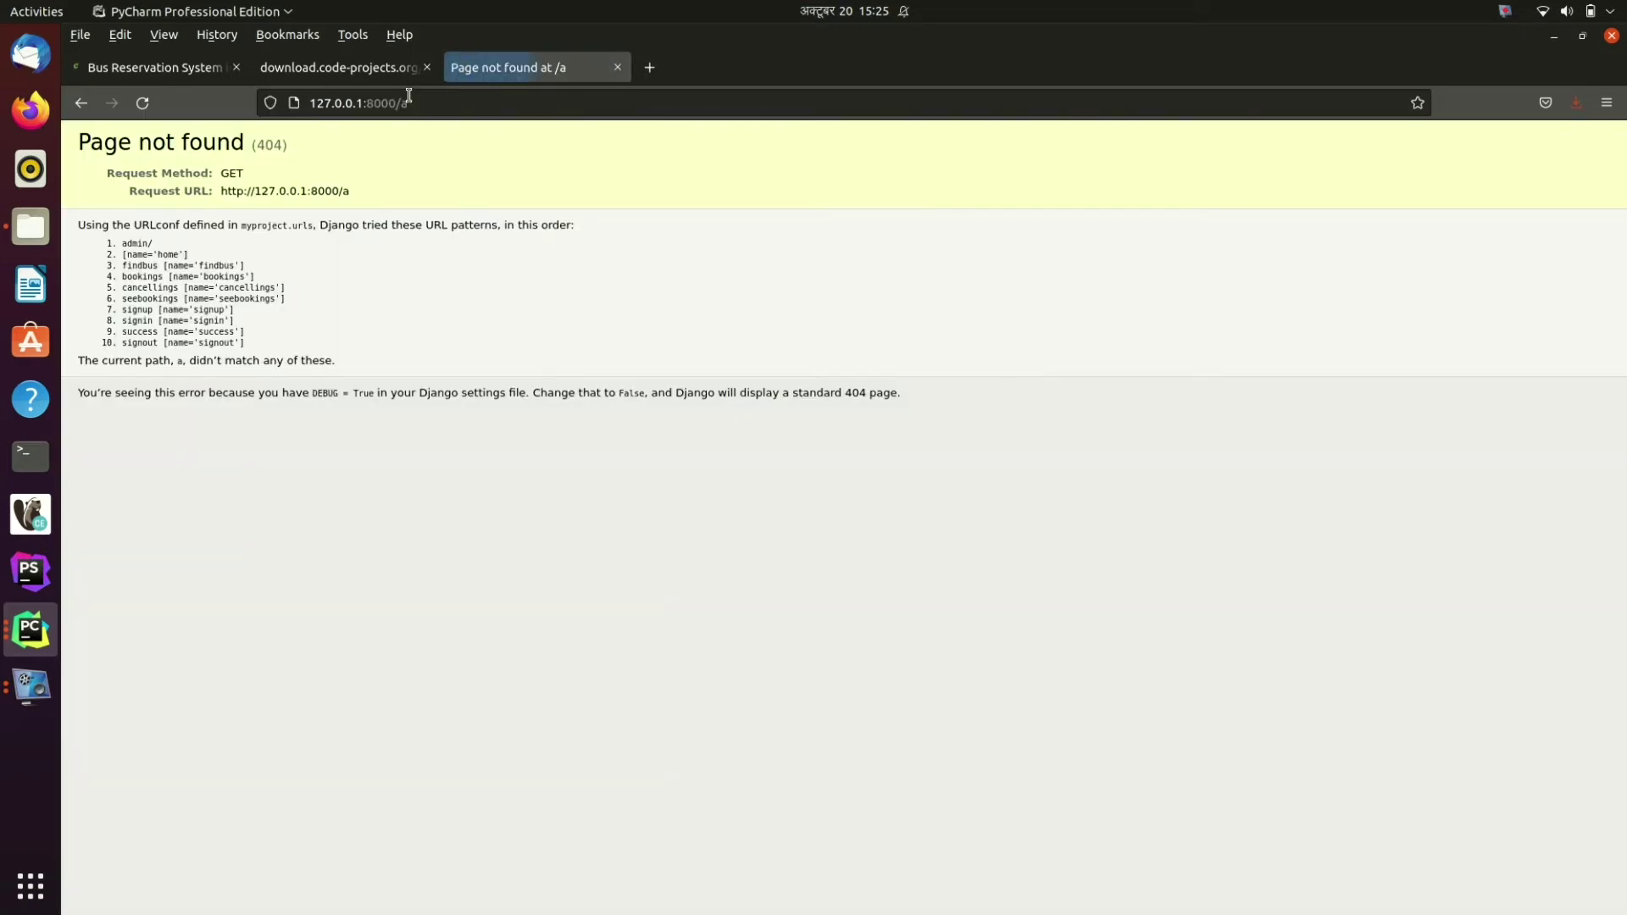
left_click(434, 110)
key("BackSpace")
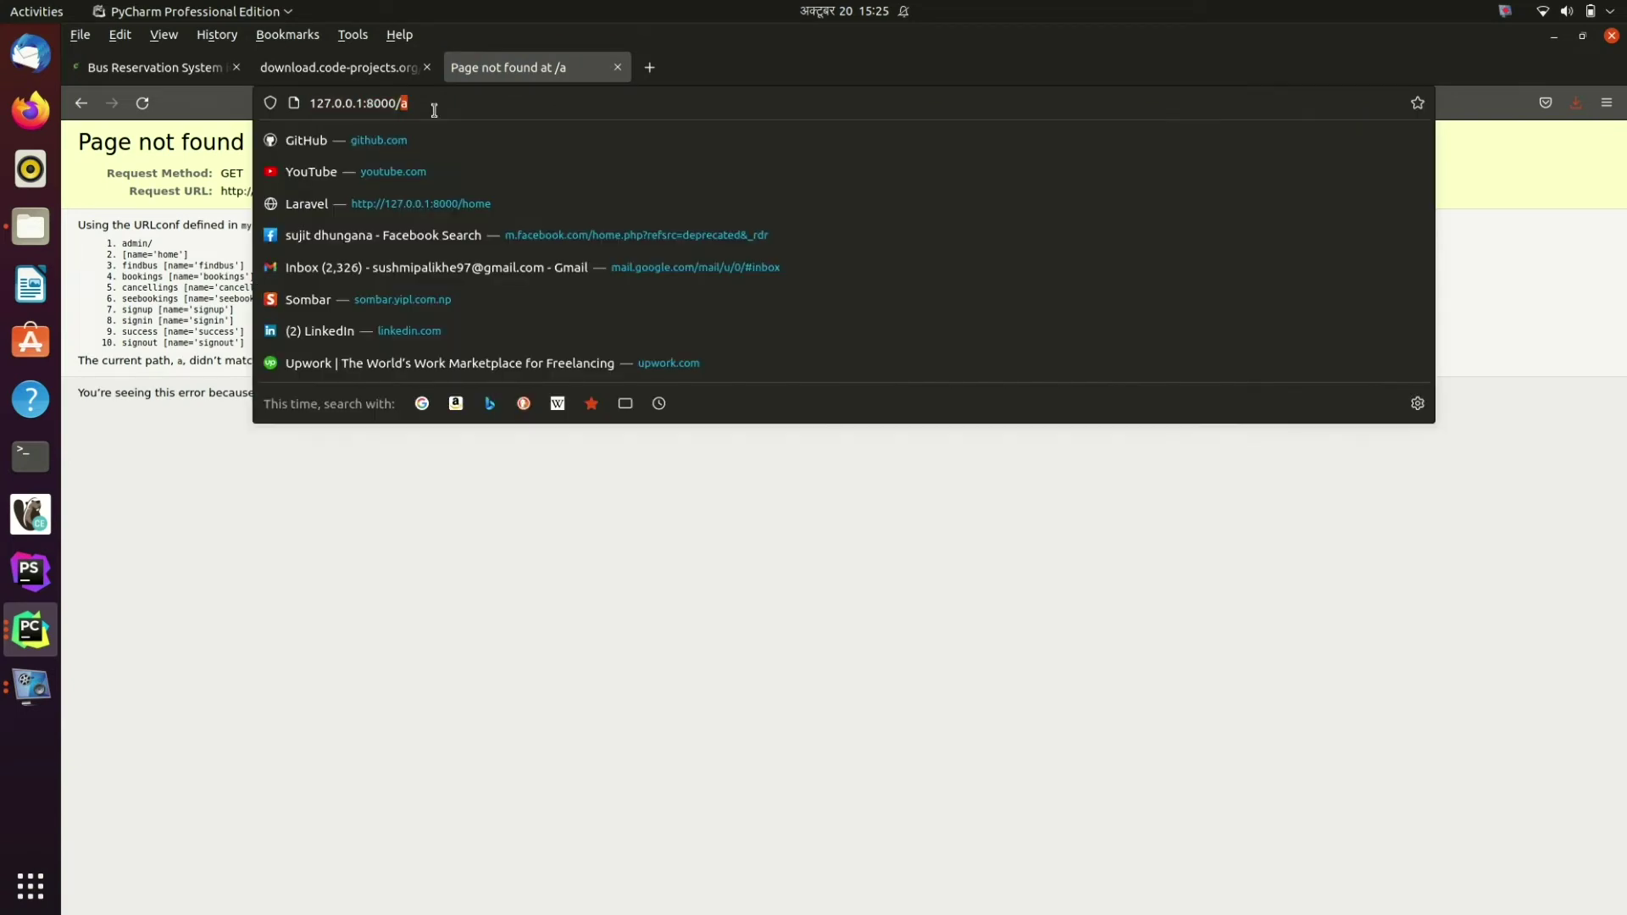
key("Return")
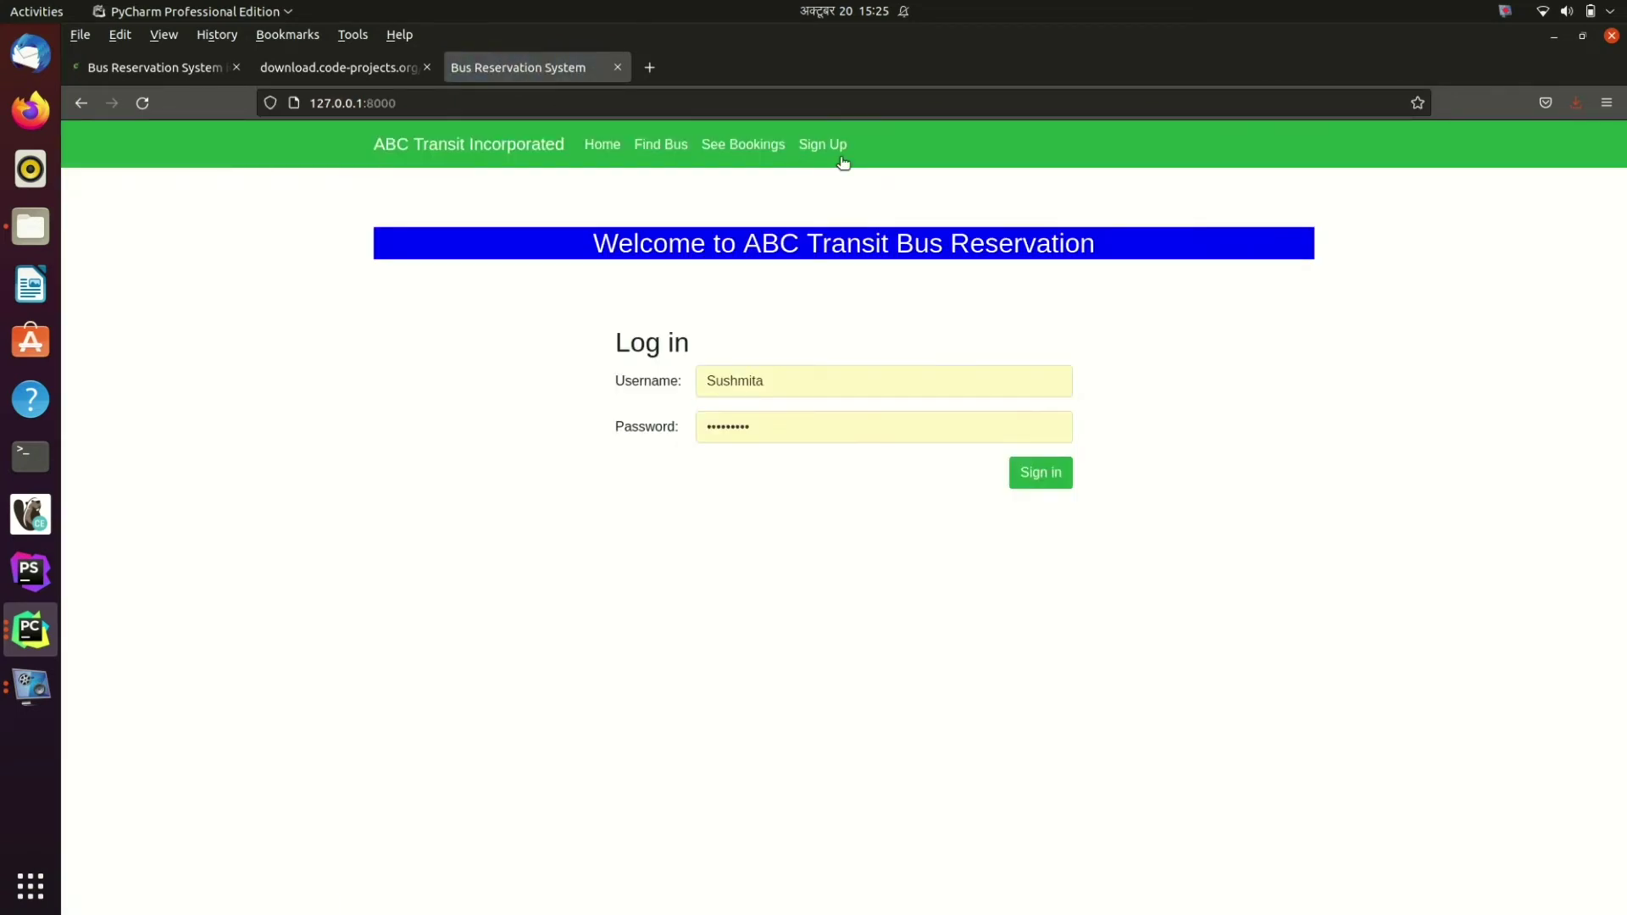
Step: On the Sign Up page, fill in the email address and username test
left_click(820, 149)
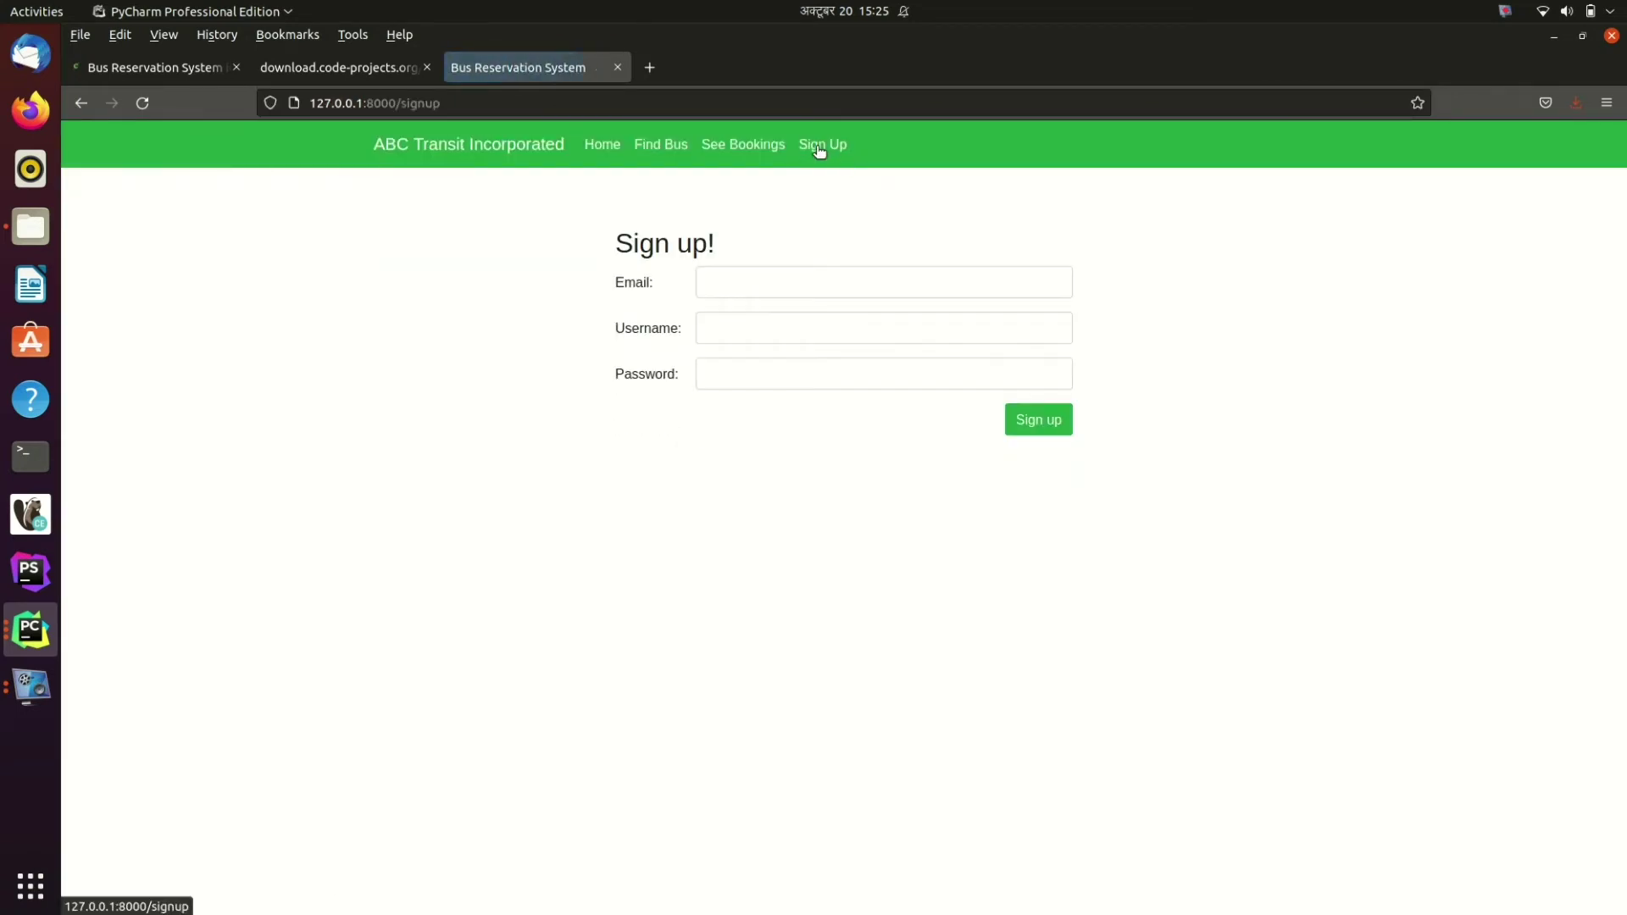
left_click(753, 279)
type("test")
key("Return")
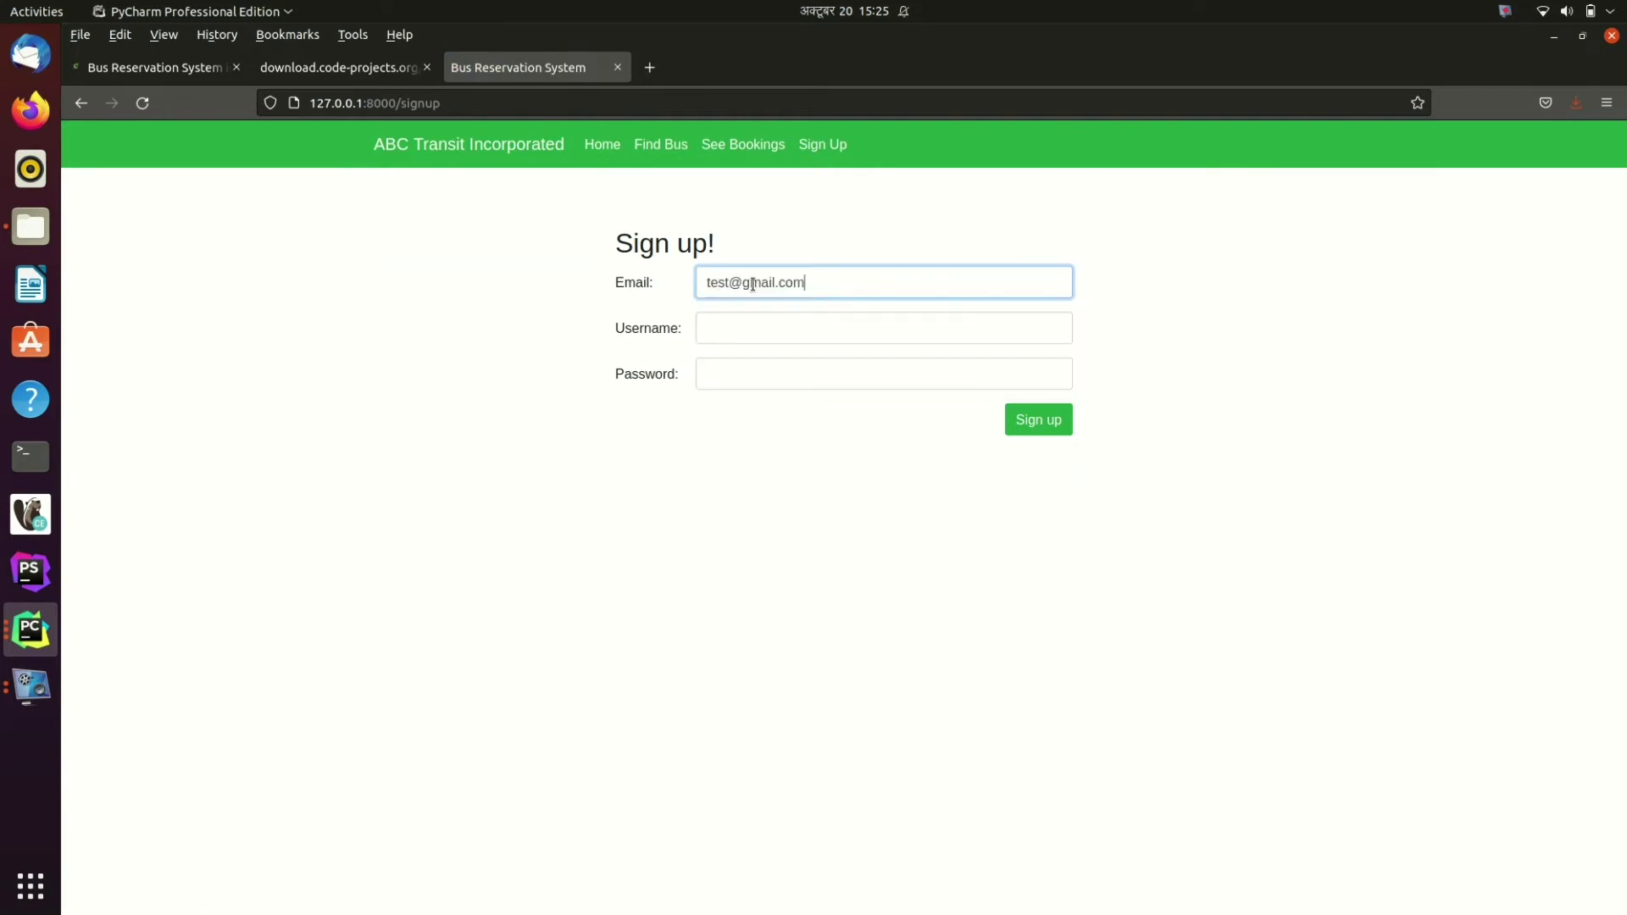
left_click(736, 338)
type("test")
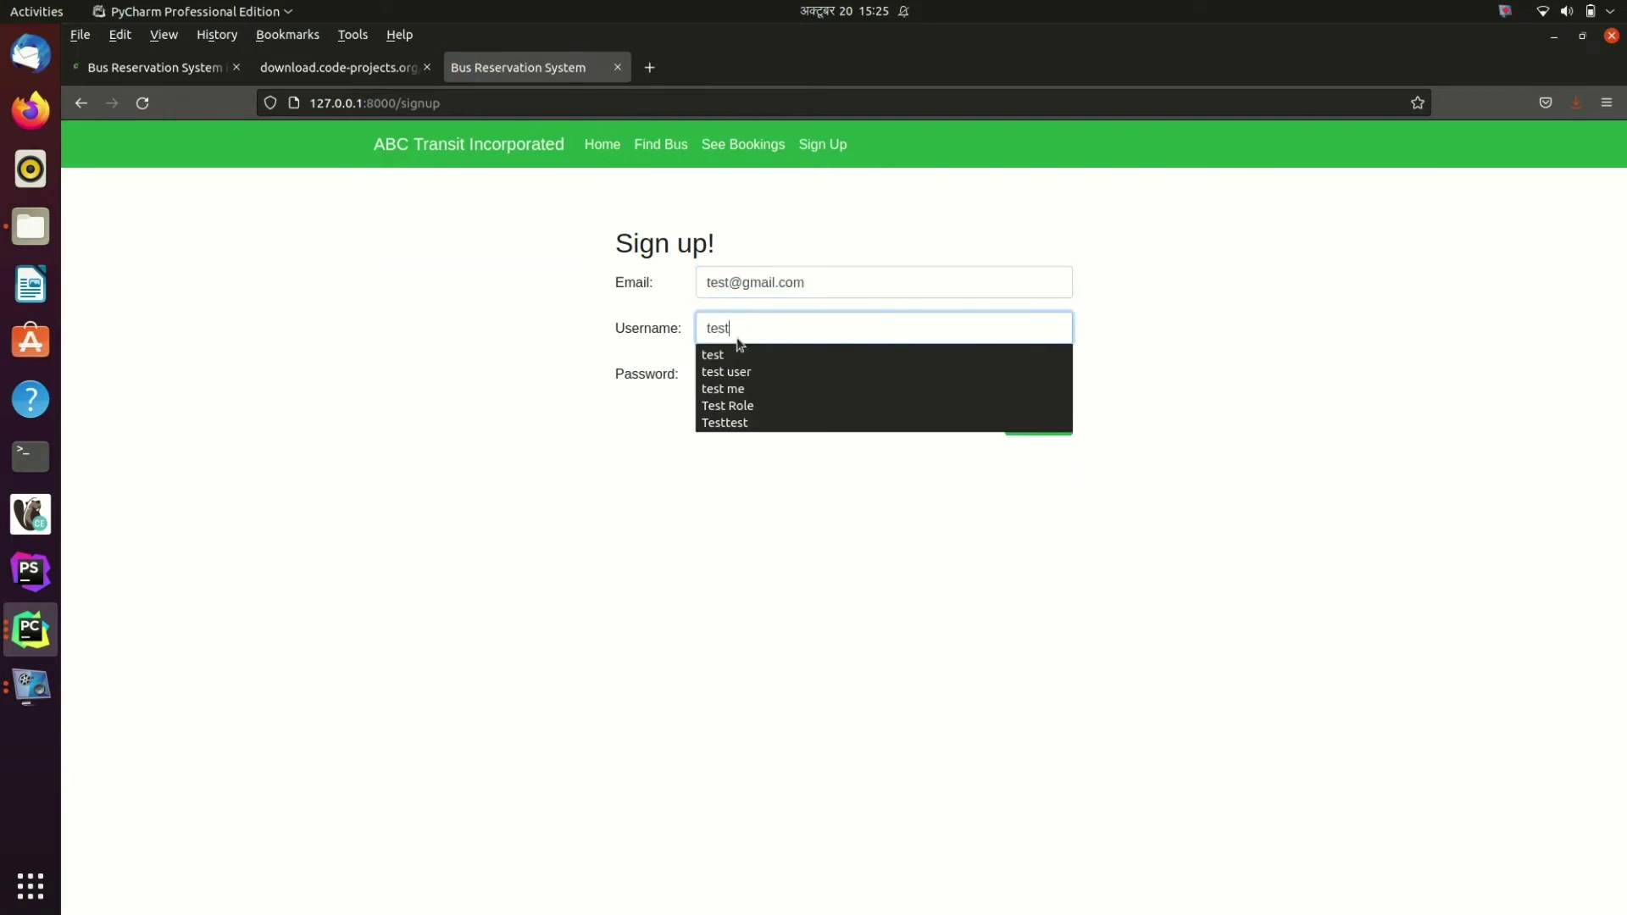
Step: Enter the account password, submit the sign-up, and go to Find Bus
left_click(721, 354)
left_click(727, 375)
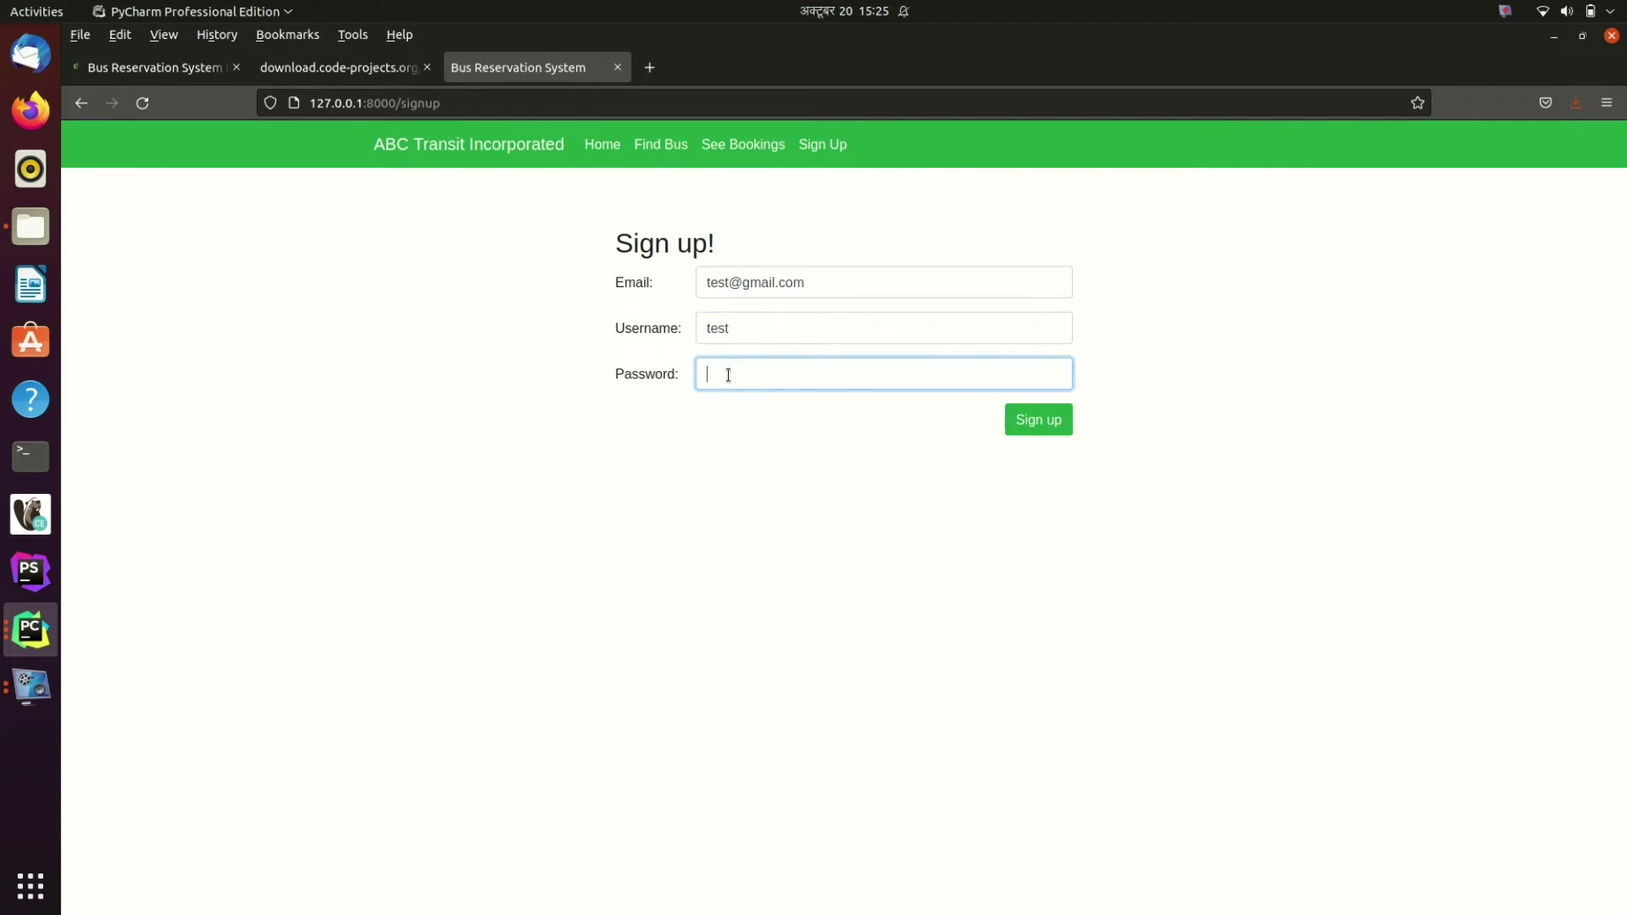
type("pas")
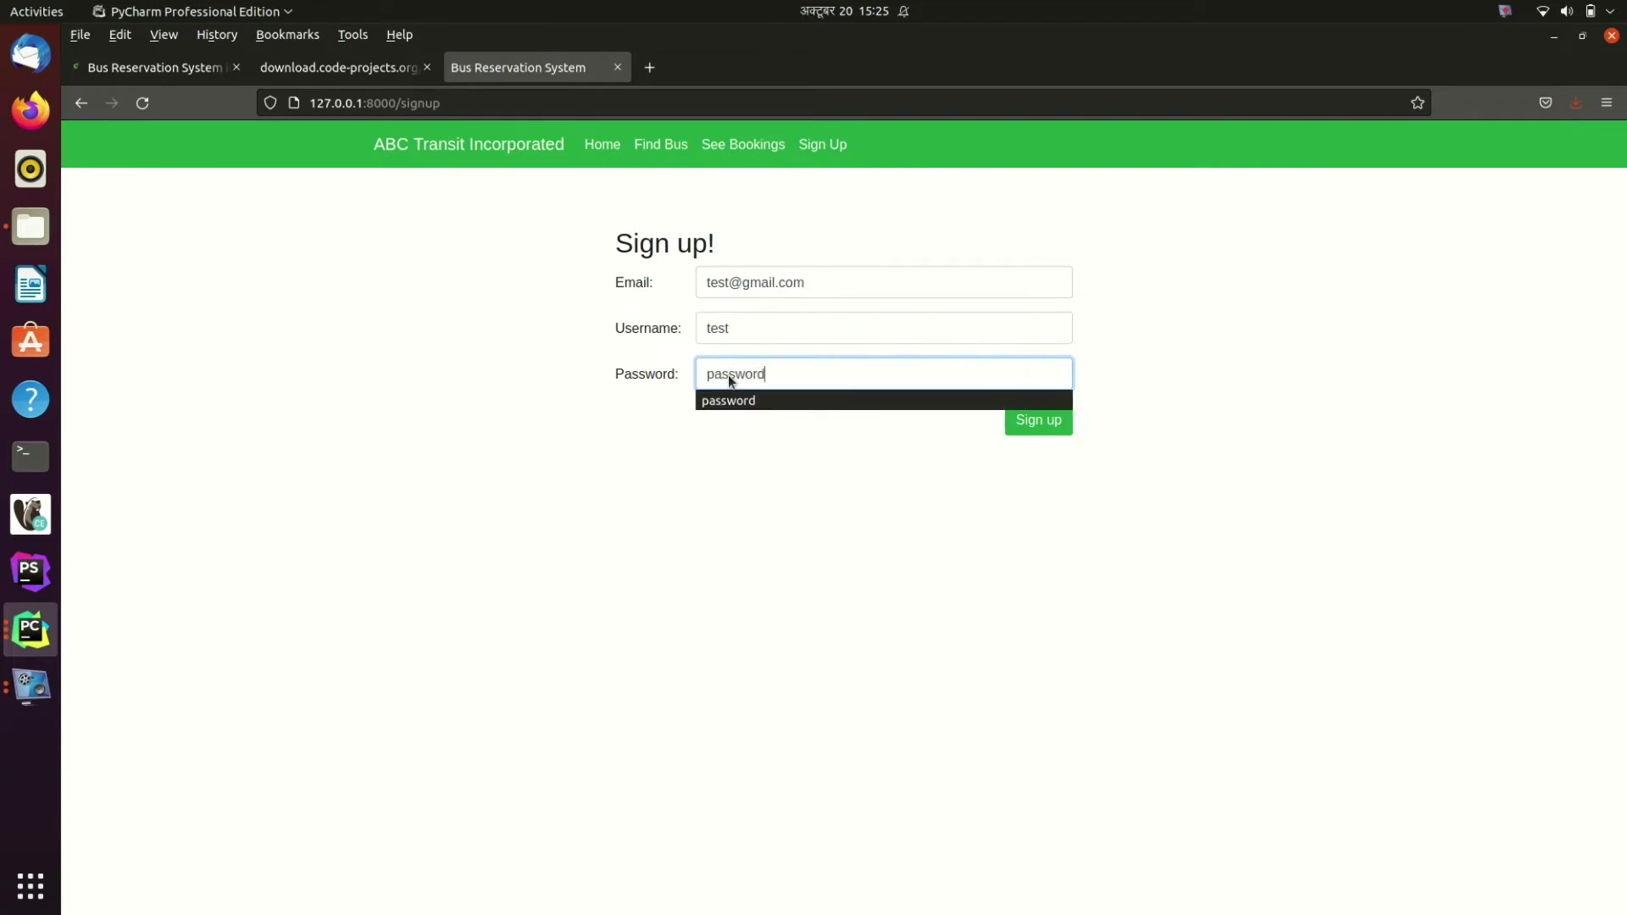
type("sword")
left_click(737, 402)
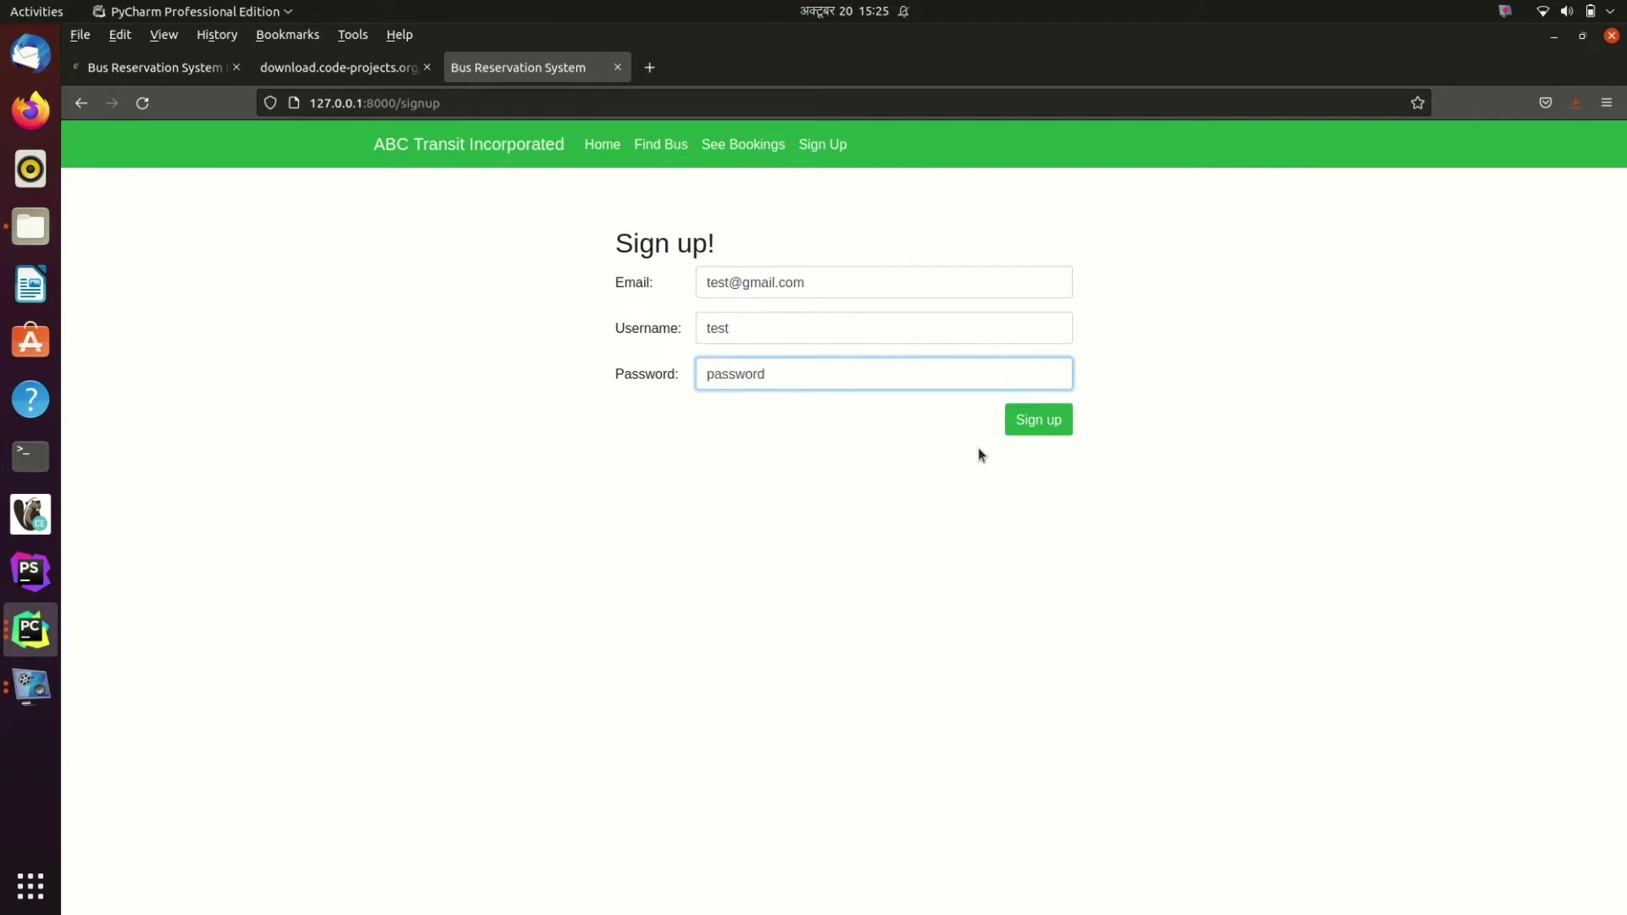
left_click(1047, 428)
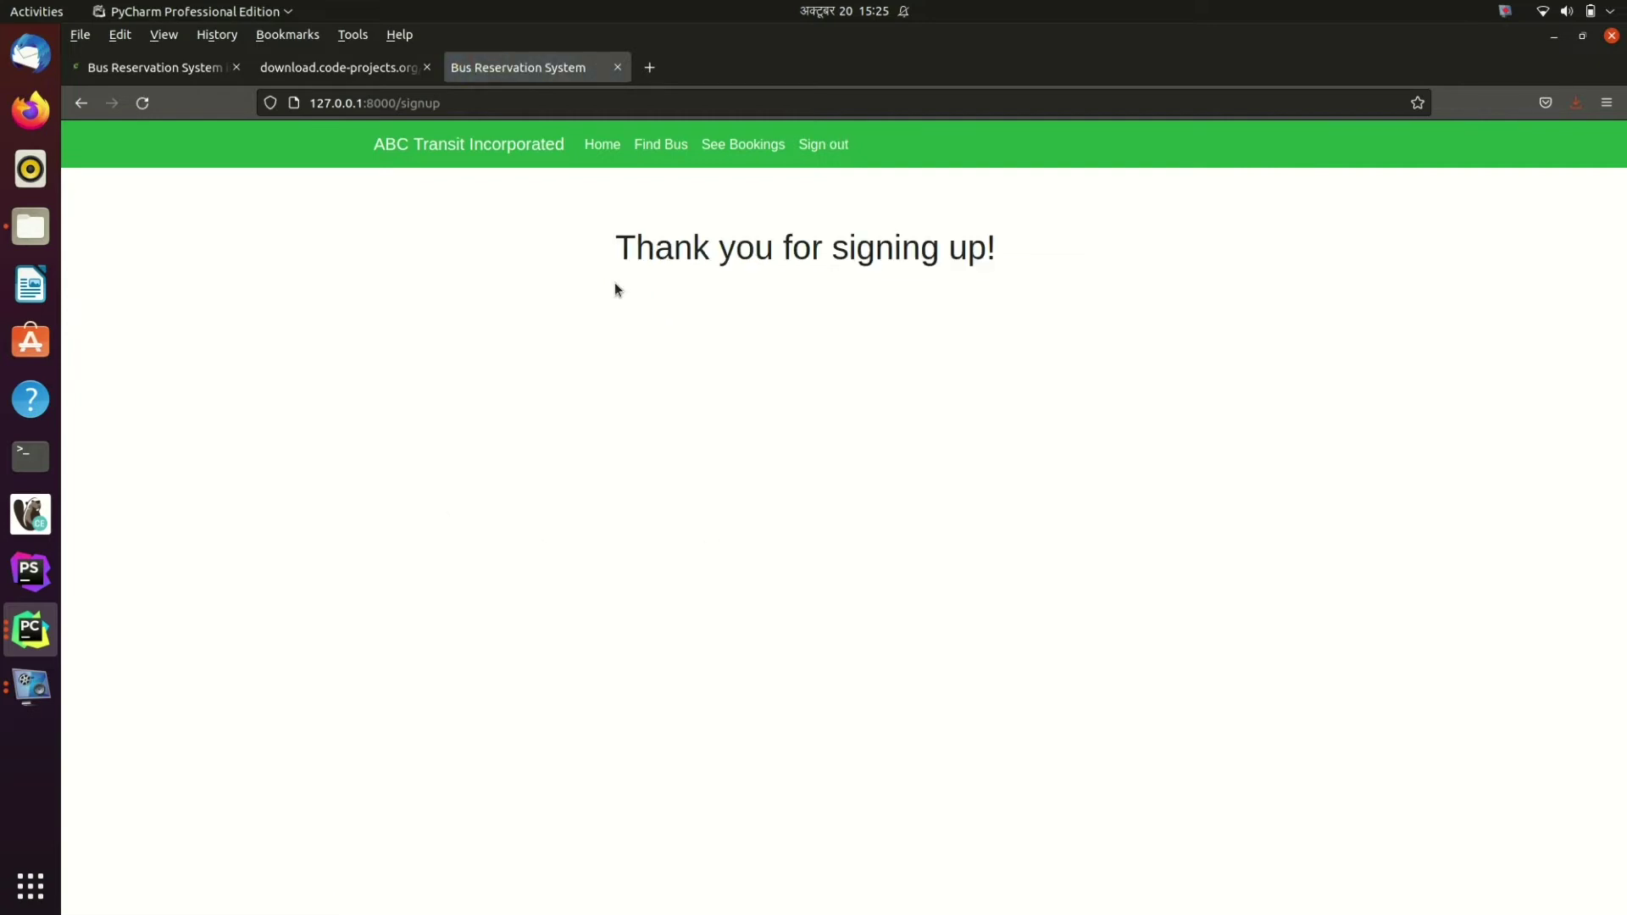
left_click(659, 146)
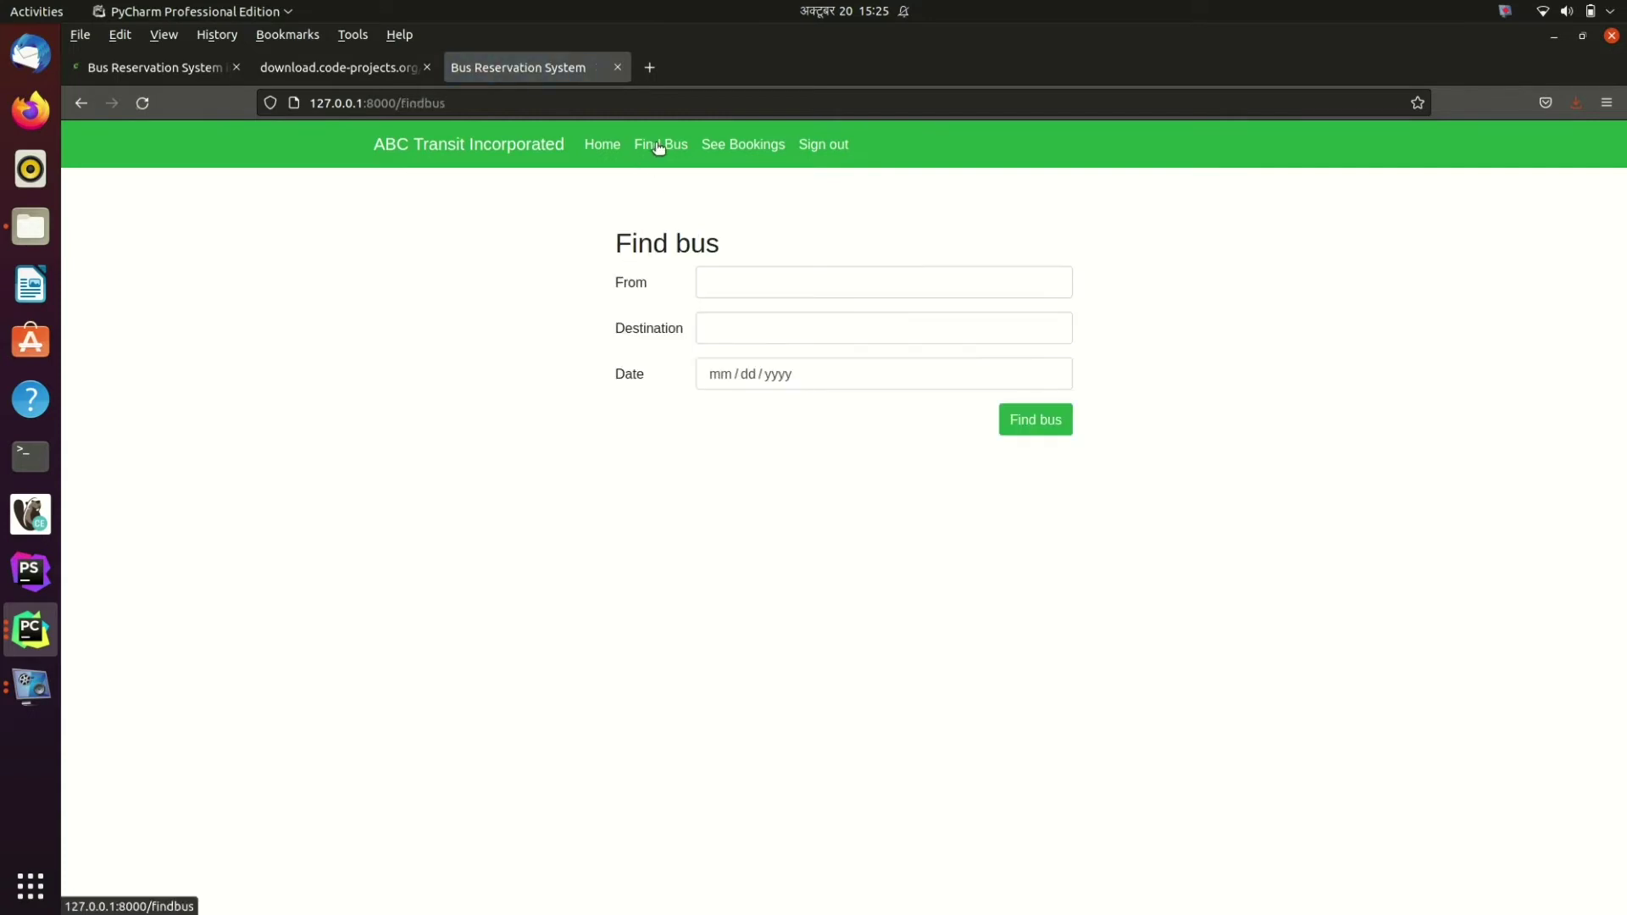
Step: Search buses from Kathmandu to Biratnagar on 20 October 2021
left_click(708, 283)
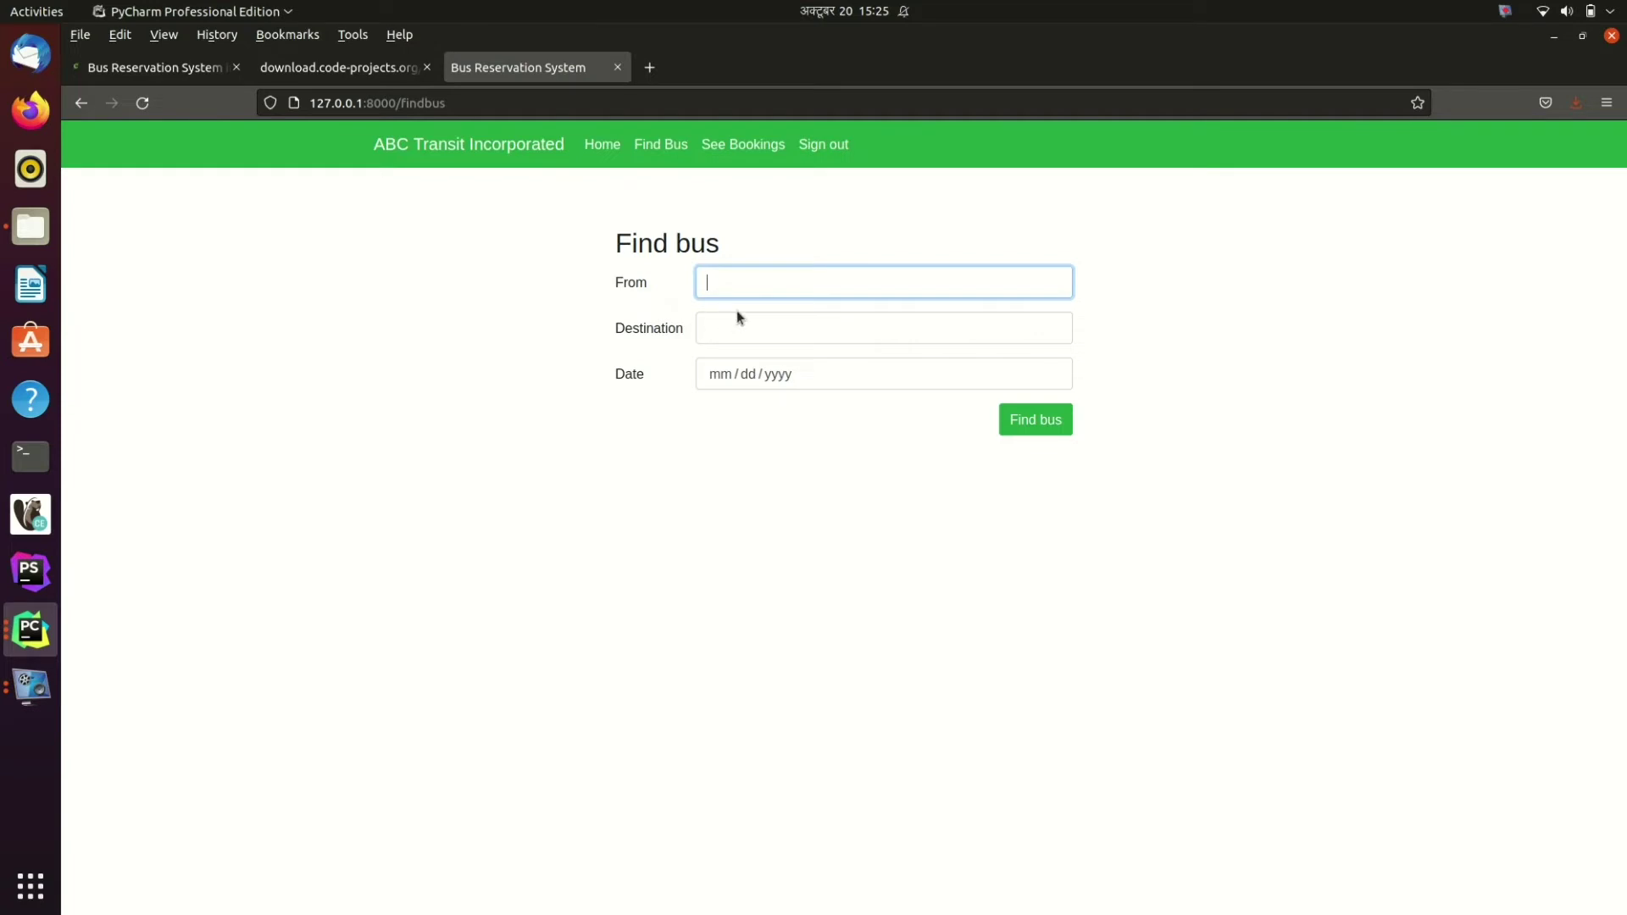
type("Ka")
left_click(739, 310)
type("B")
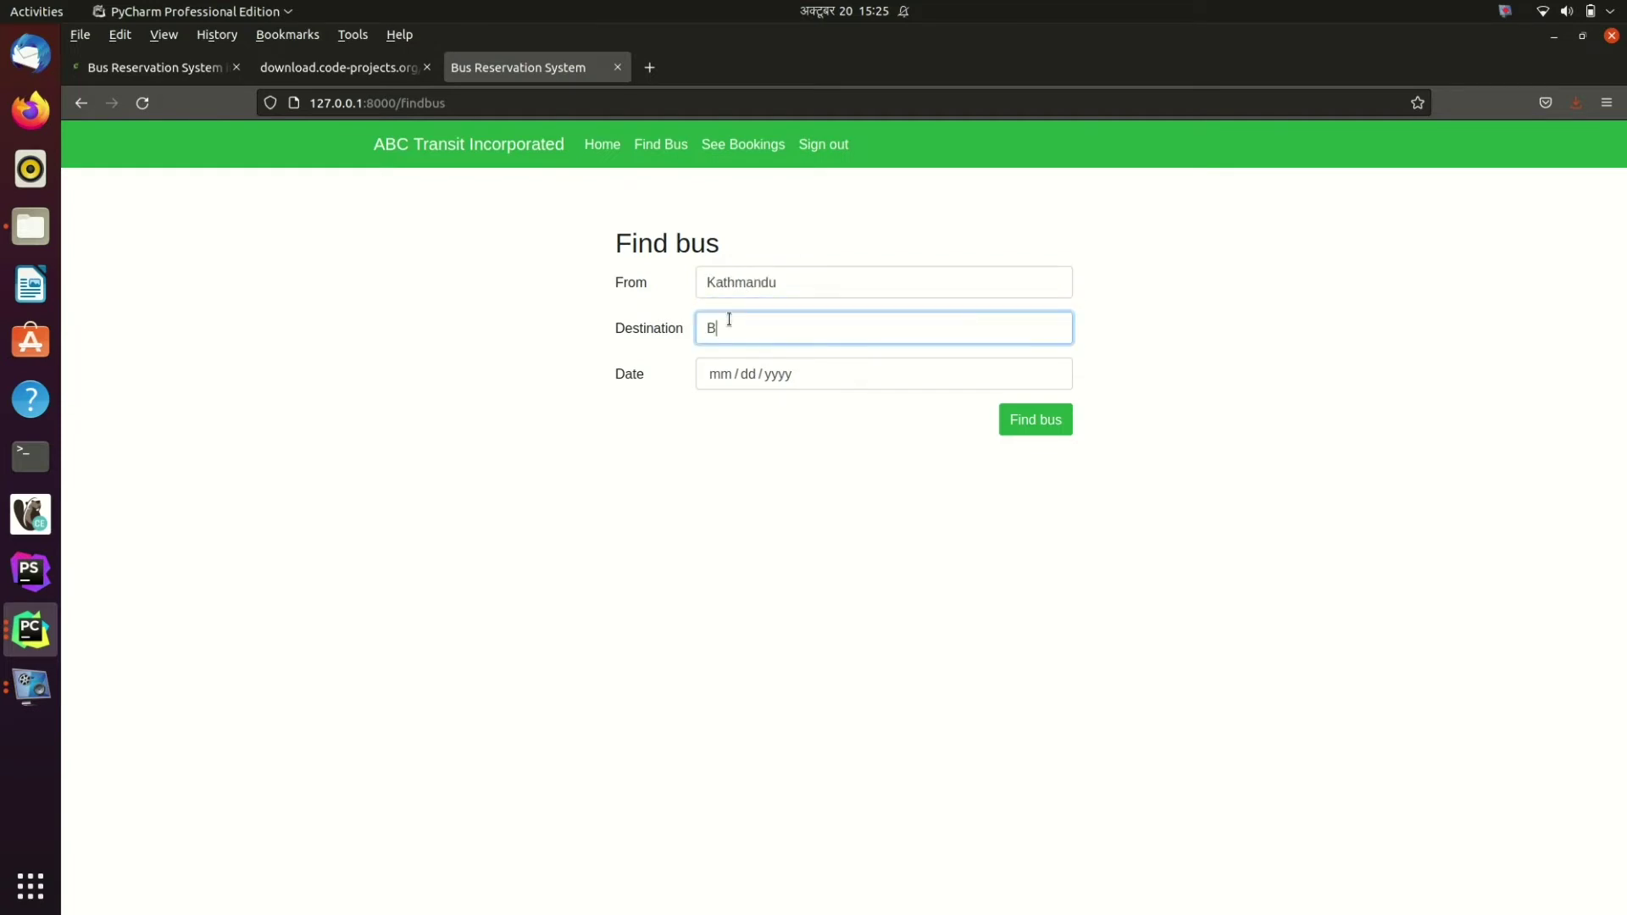
type("iratnagar")
left_click(803, 374)
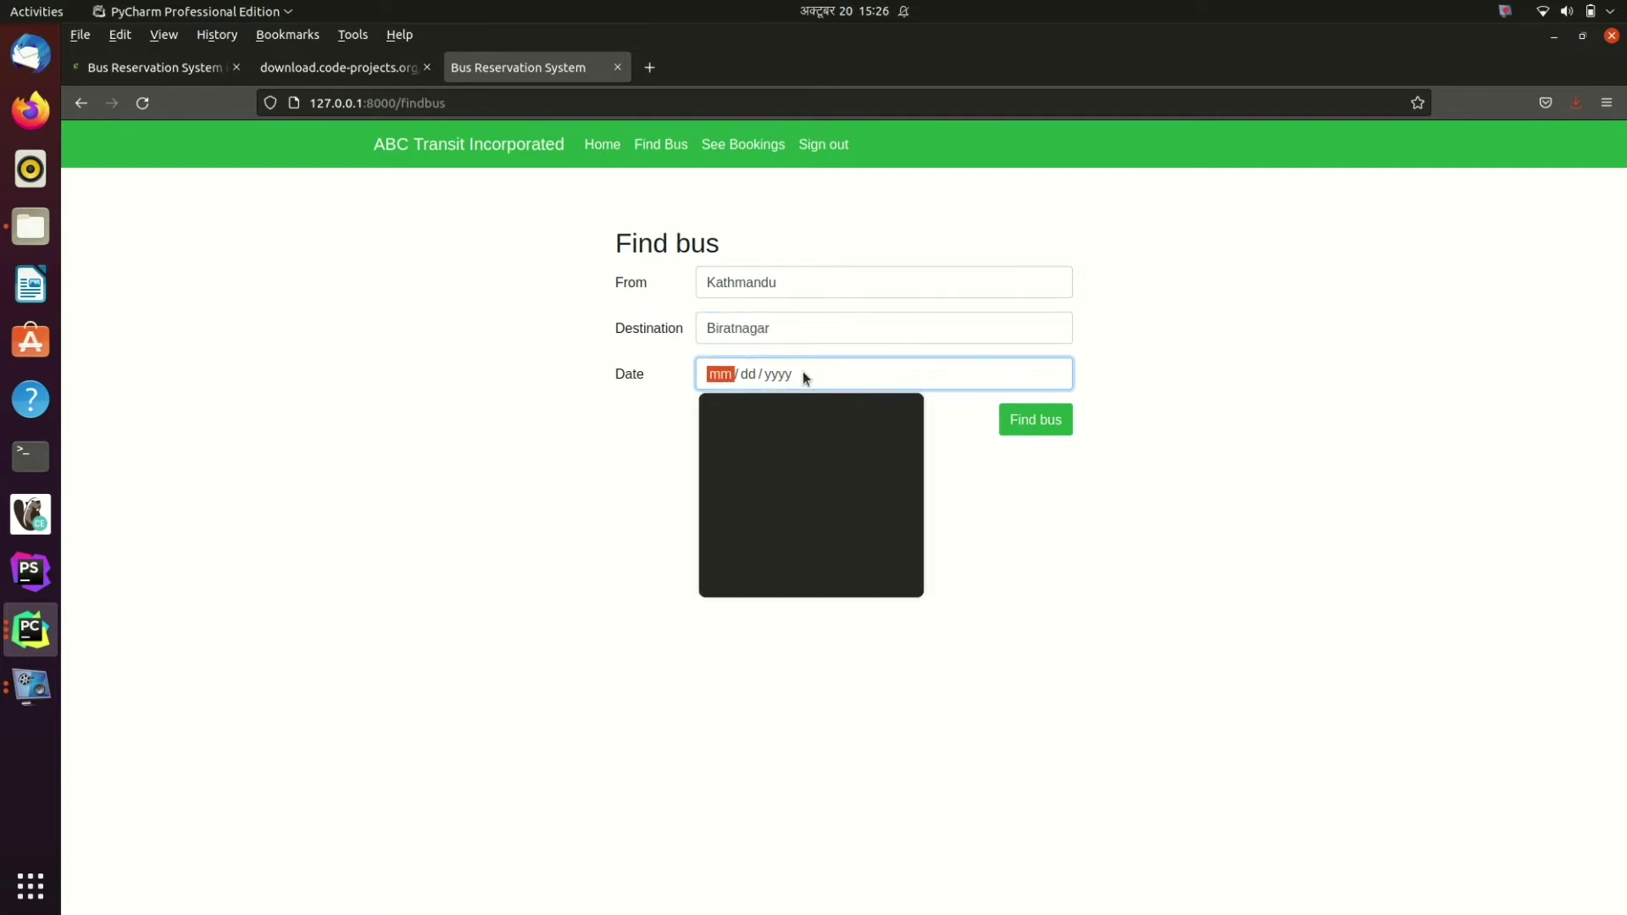
left_click(811, 529)
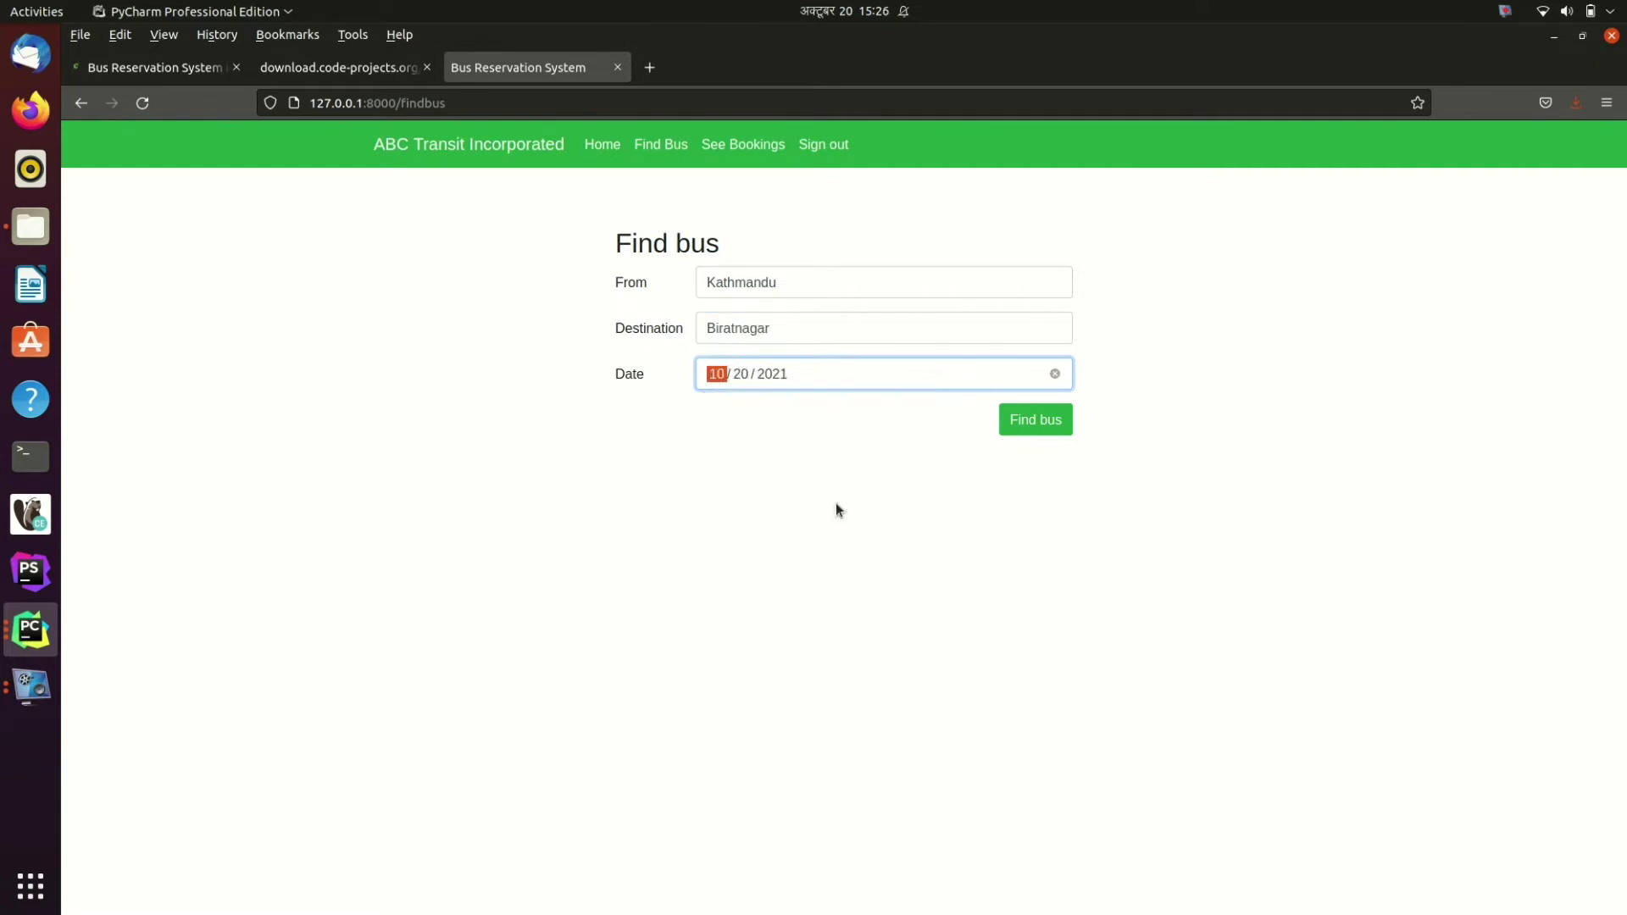
left_click(1035, 422)
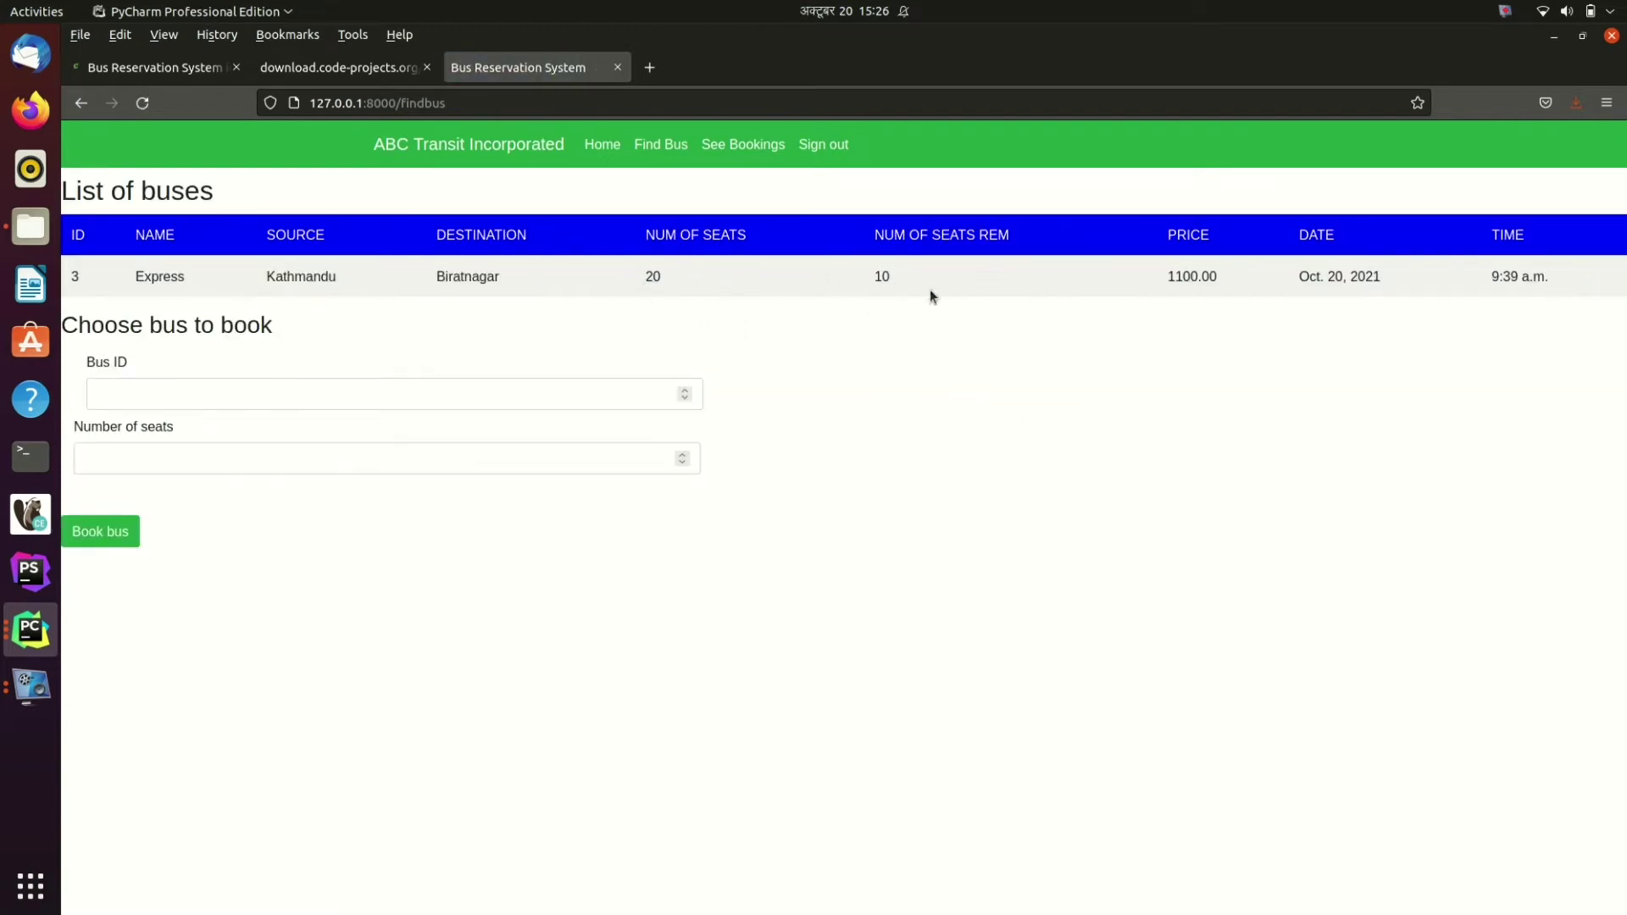
Step: Book 3 seats on bus ID 3
left_click(234, 402)
type("3")
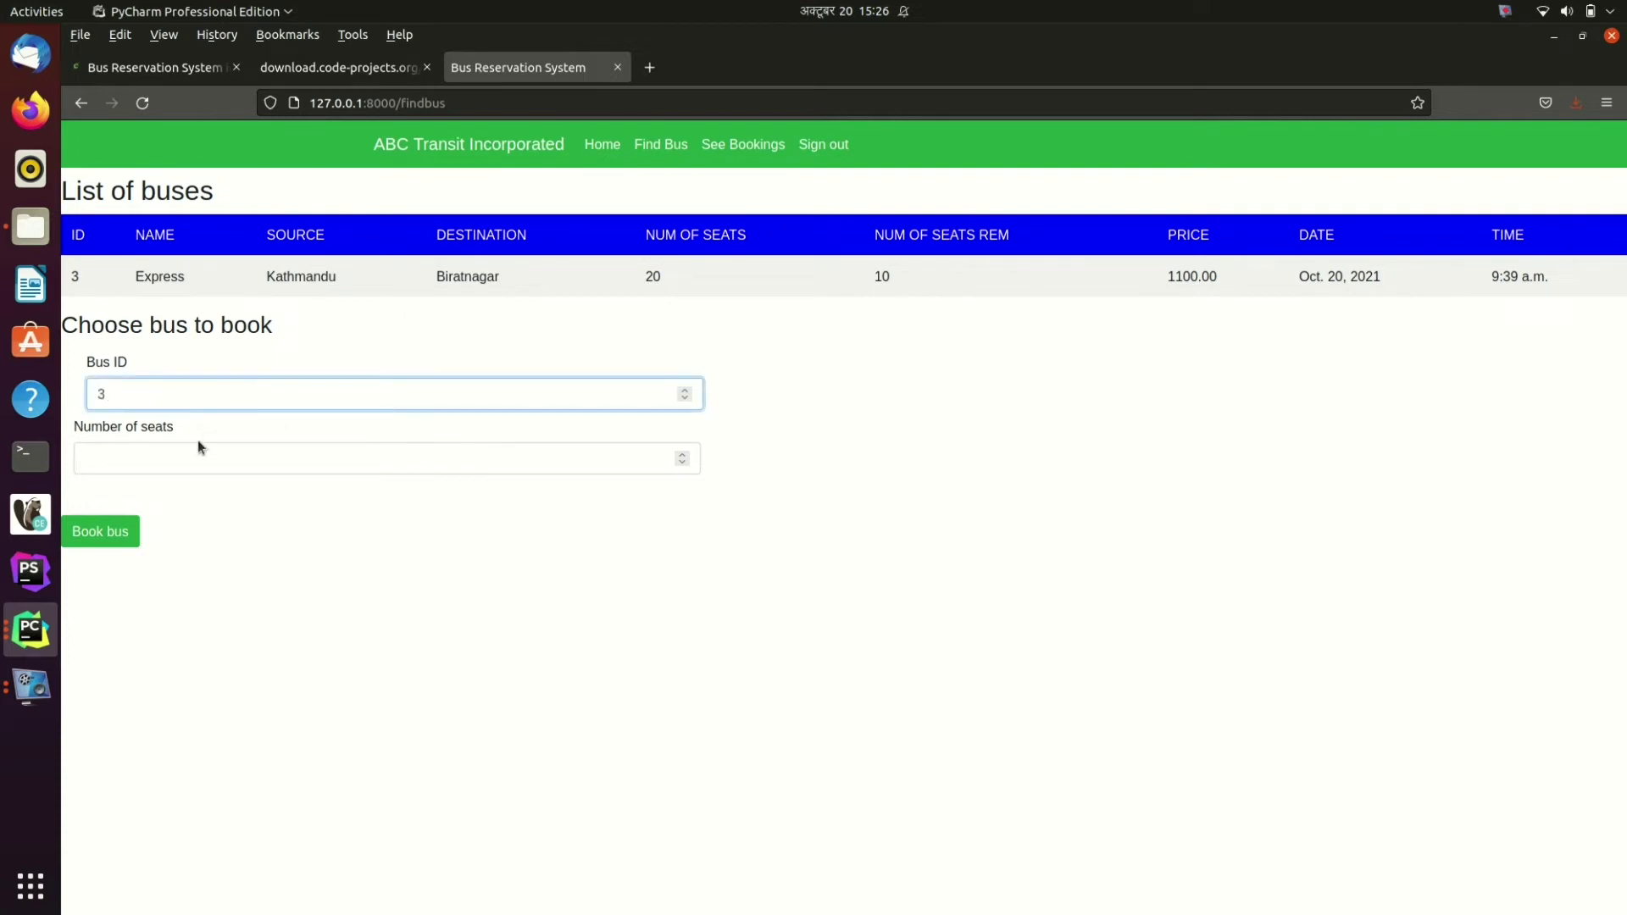
left_click(186, 457)
type("3")
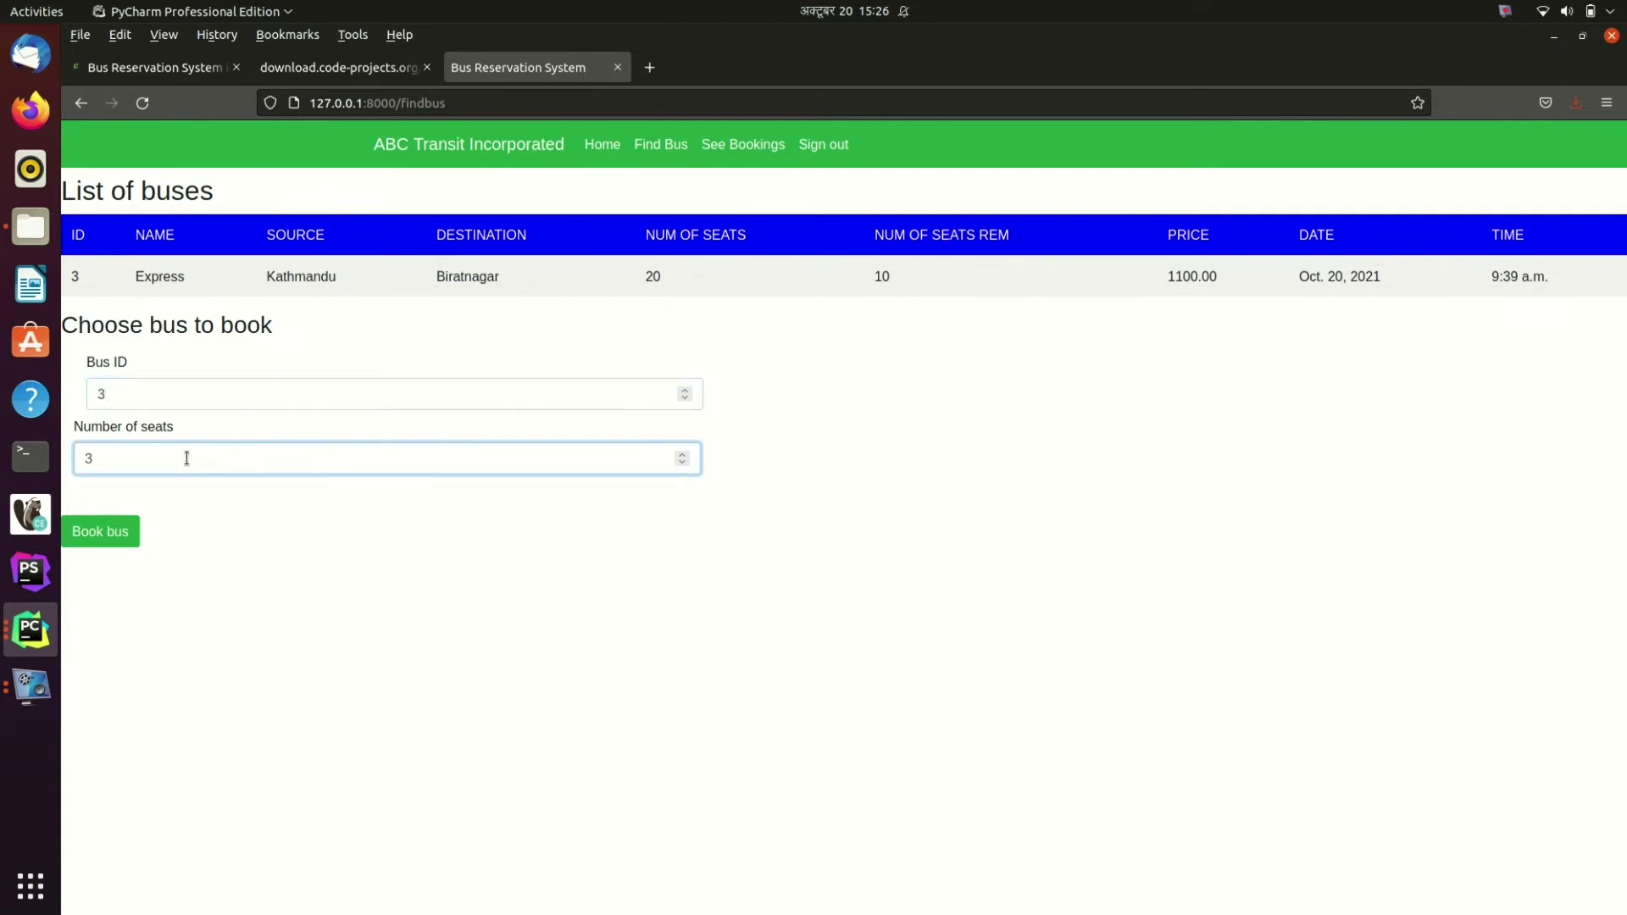
left_click(100, 533)
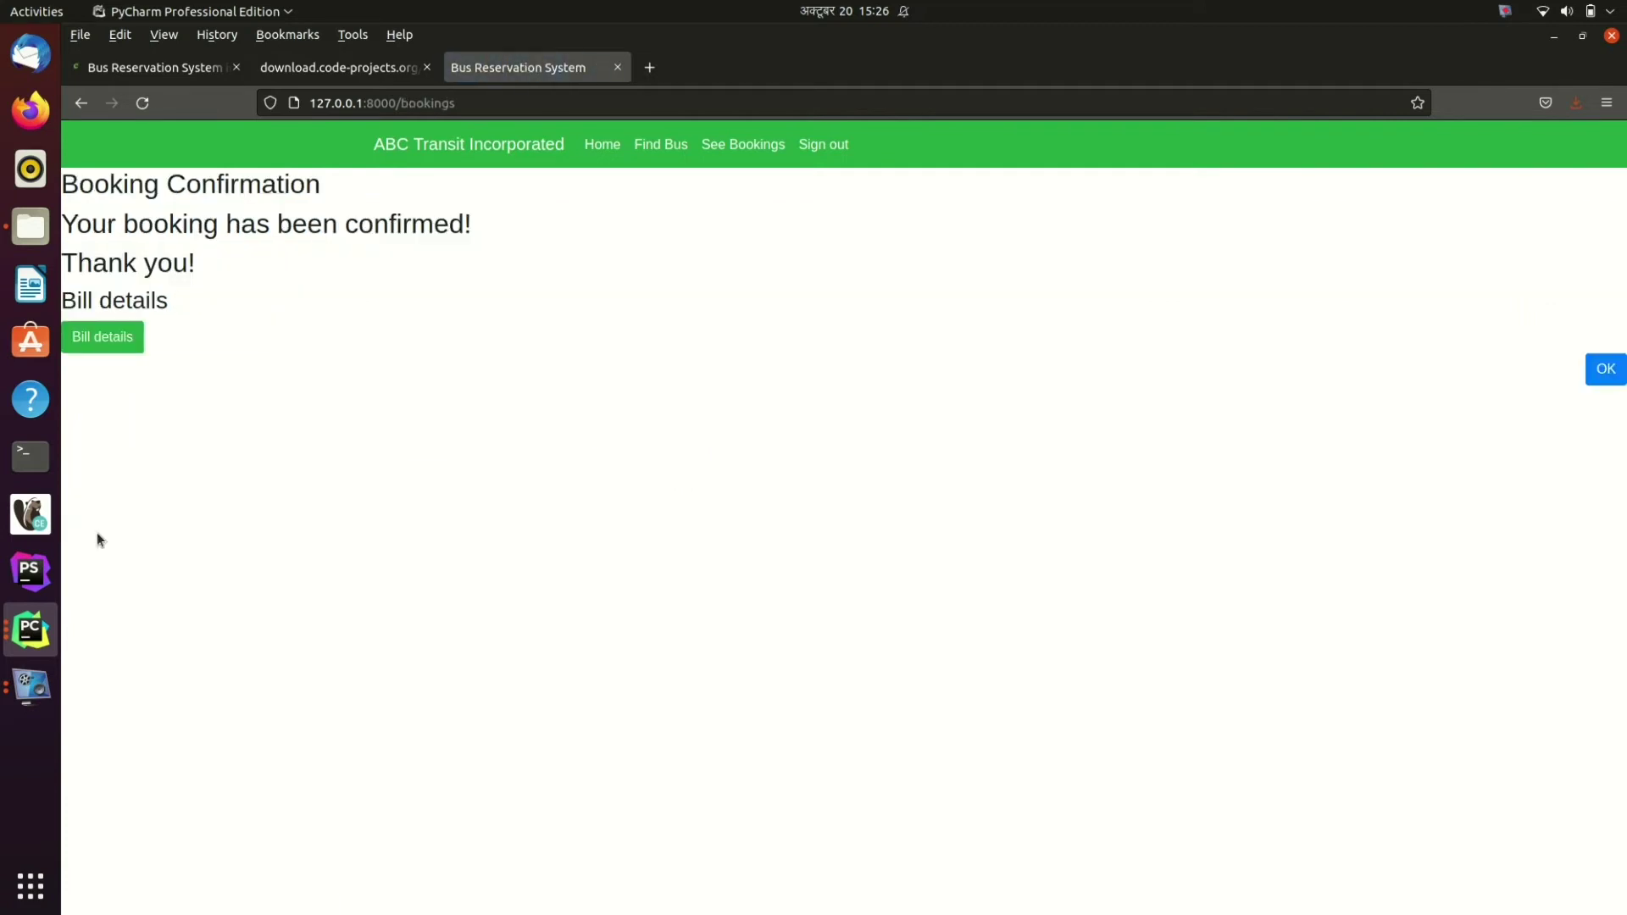
Step: View the 3300.00 bill, close it, and return to the welcome page
left_click(97, 339)
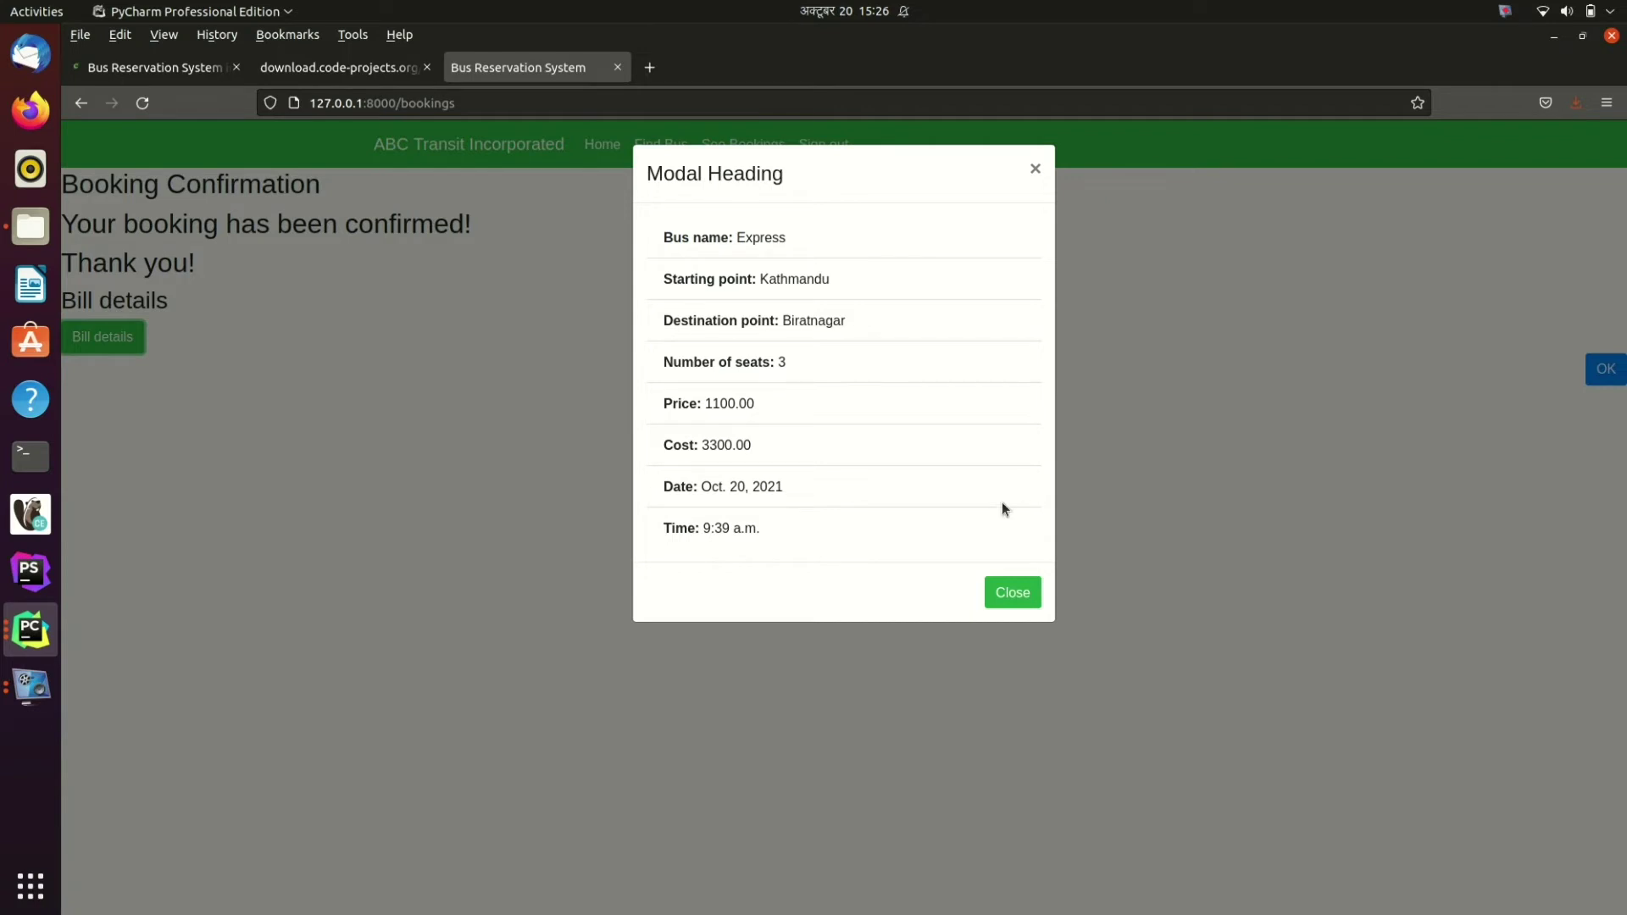
left_click(1012, 592)
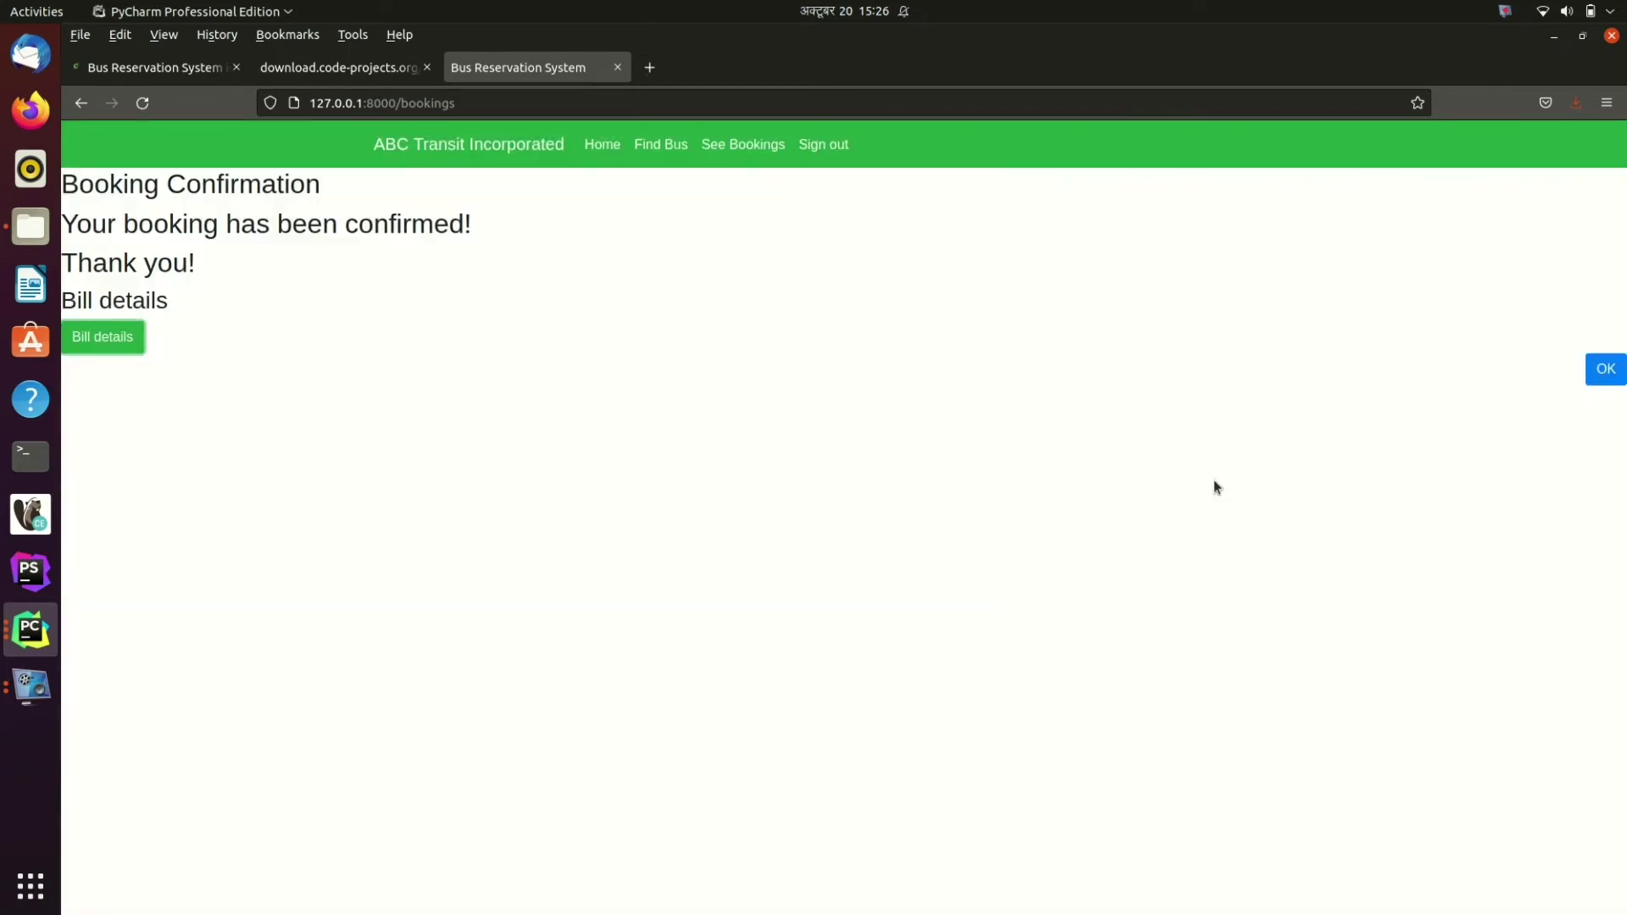
left_click(1599, 362)
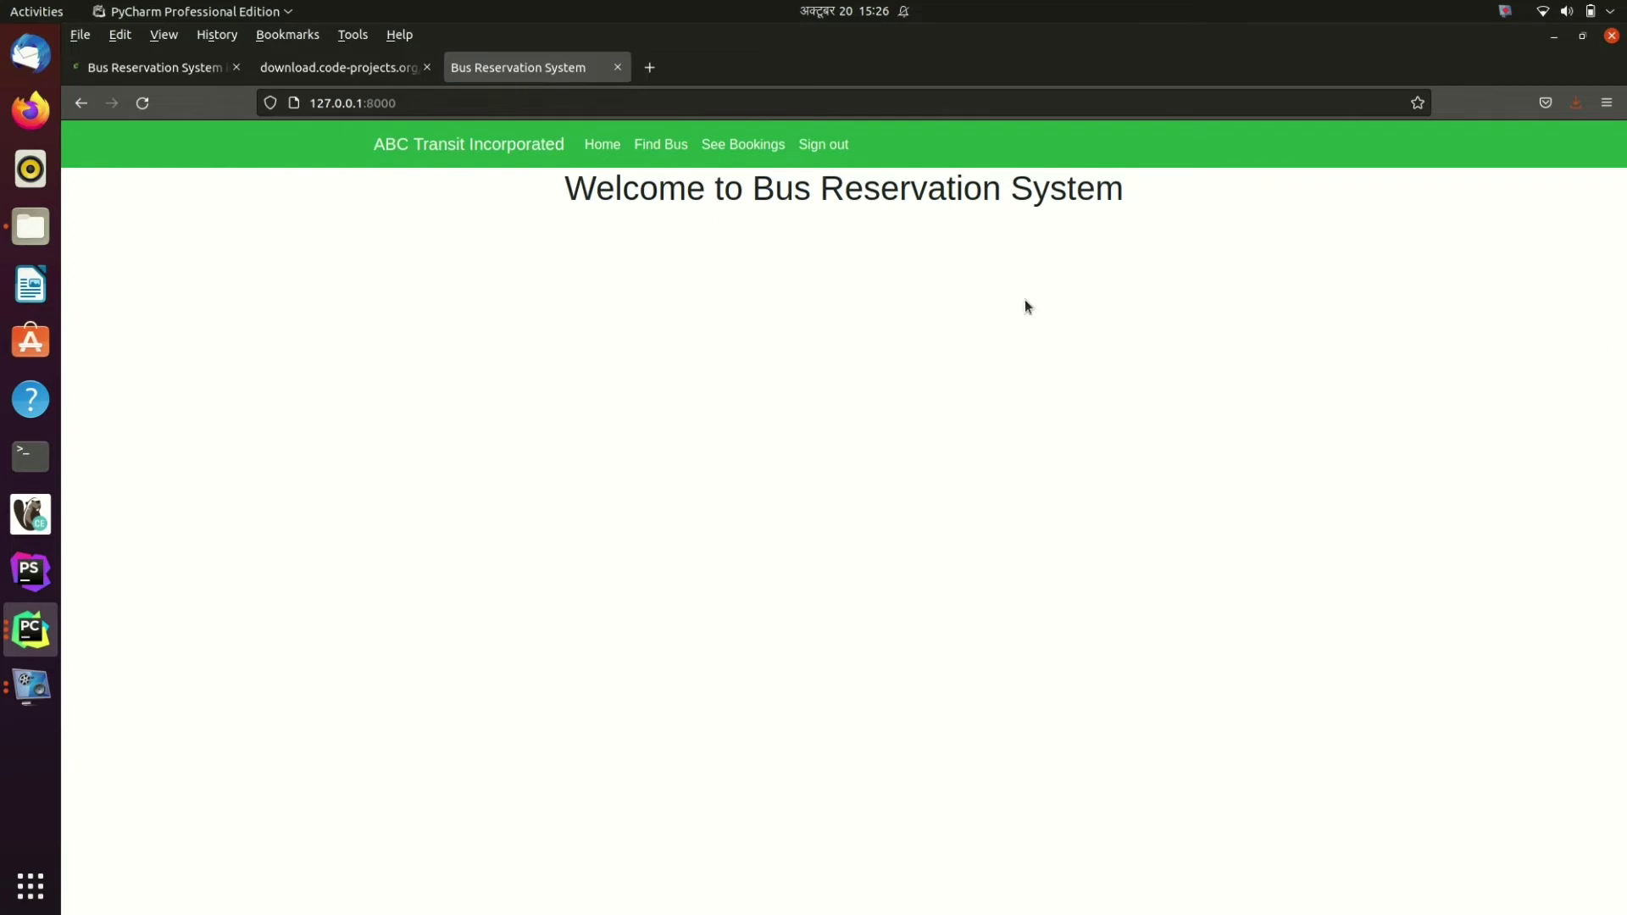
Step: Check My Bookings, which lists 3 seats on the Express bus
left_click(750, 145)
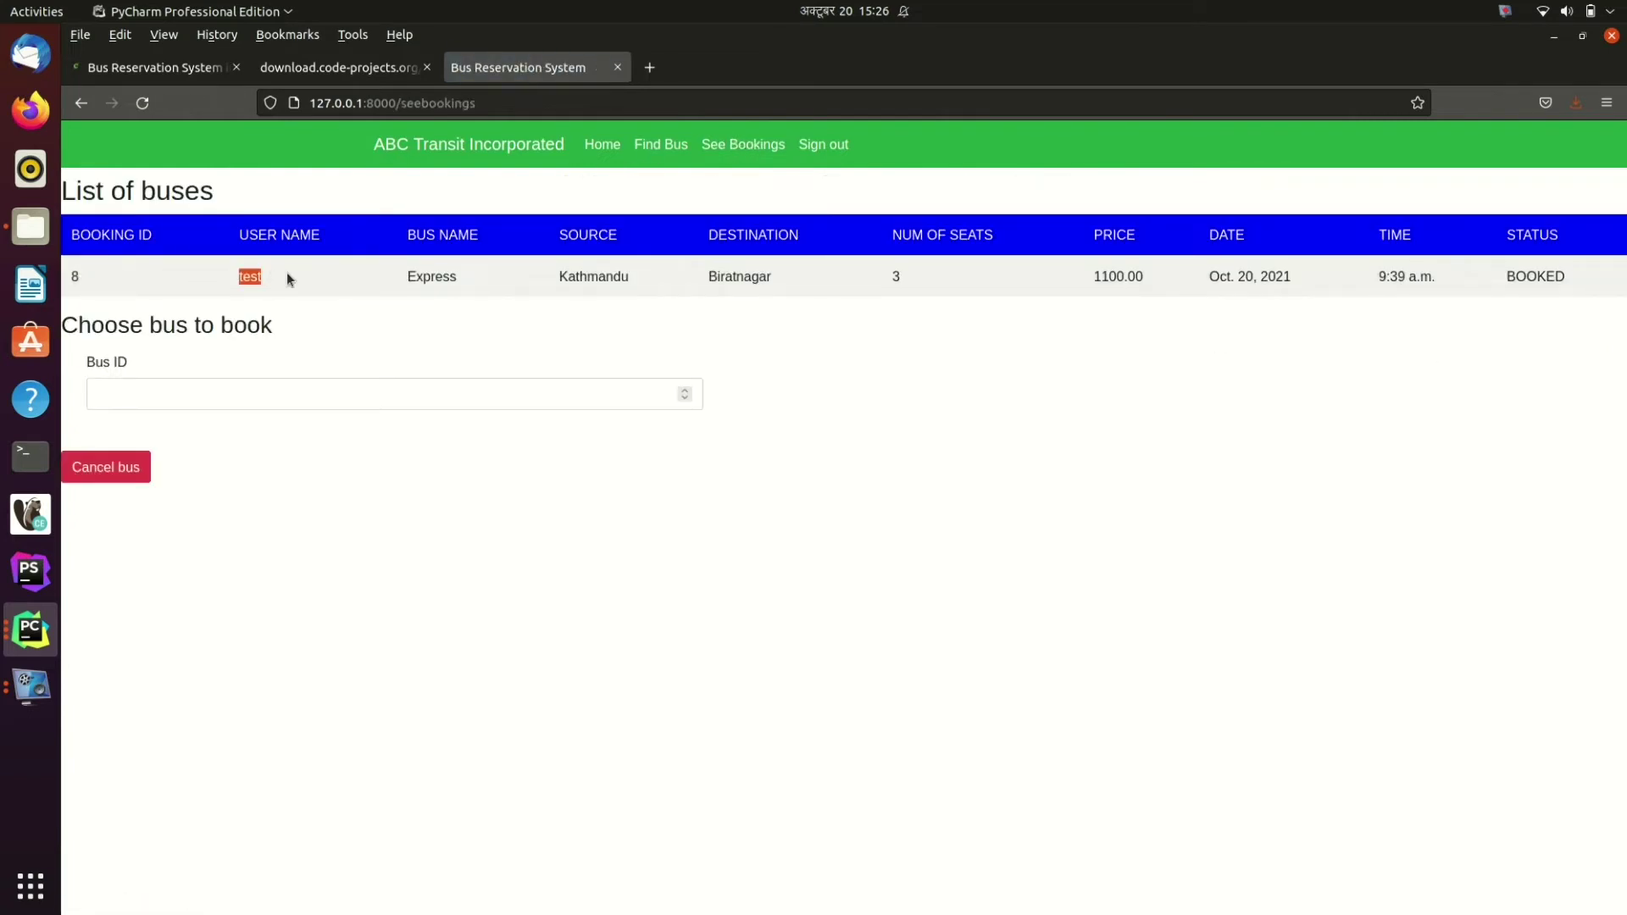
double_click(428, 276)
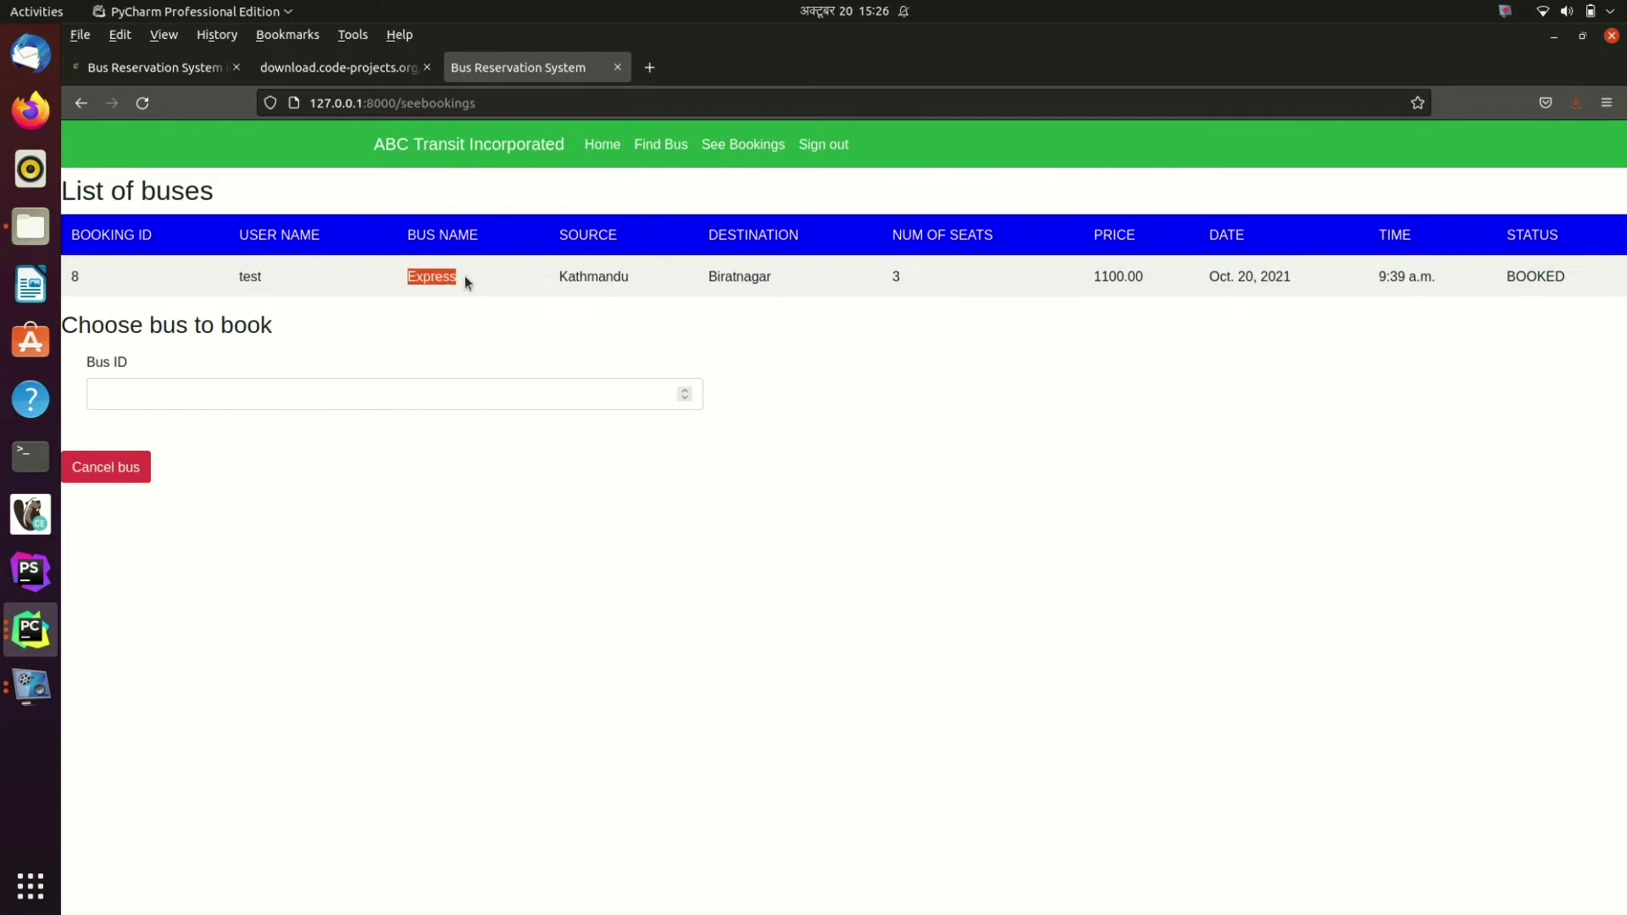
double_click(896, 277)
Step: Enter Kathmandu as source and Biratnagar as destination in the Find bus form
left_click(653, 153)
left_click(736, 273)
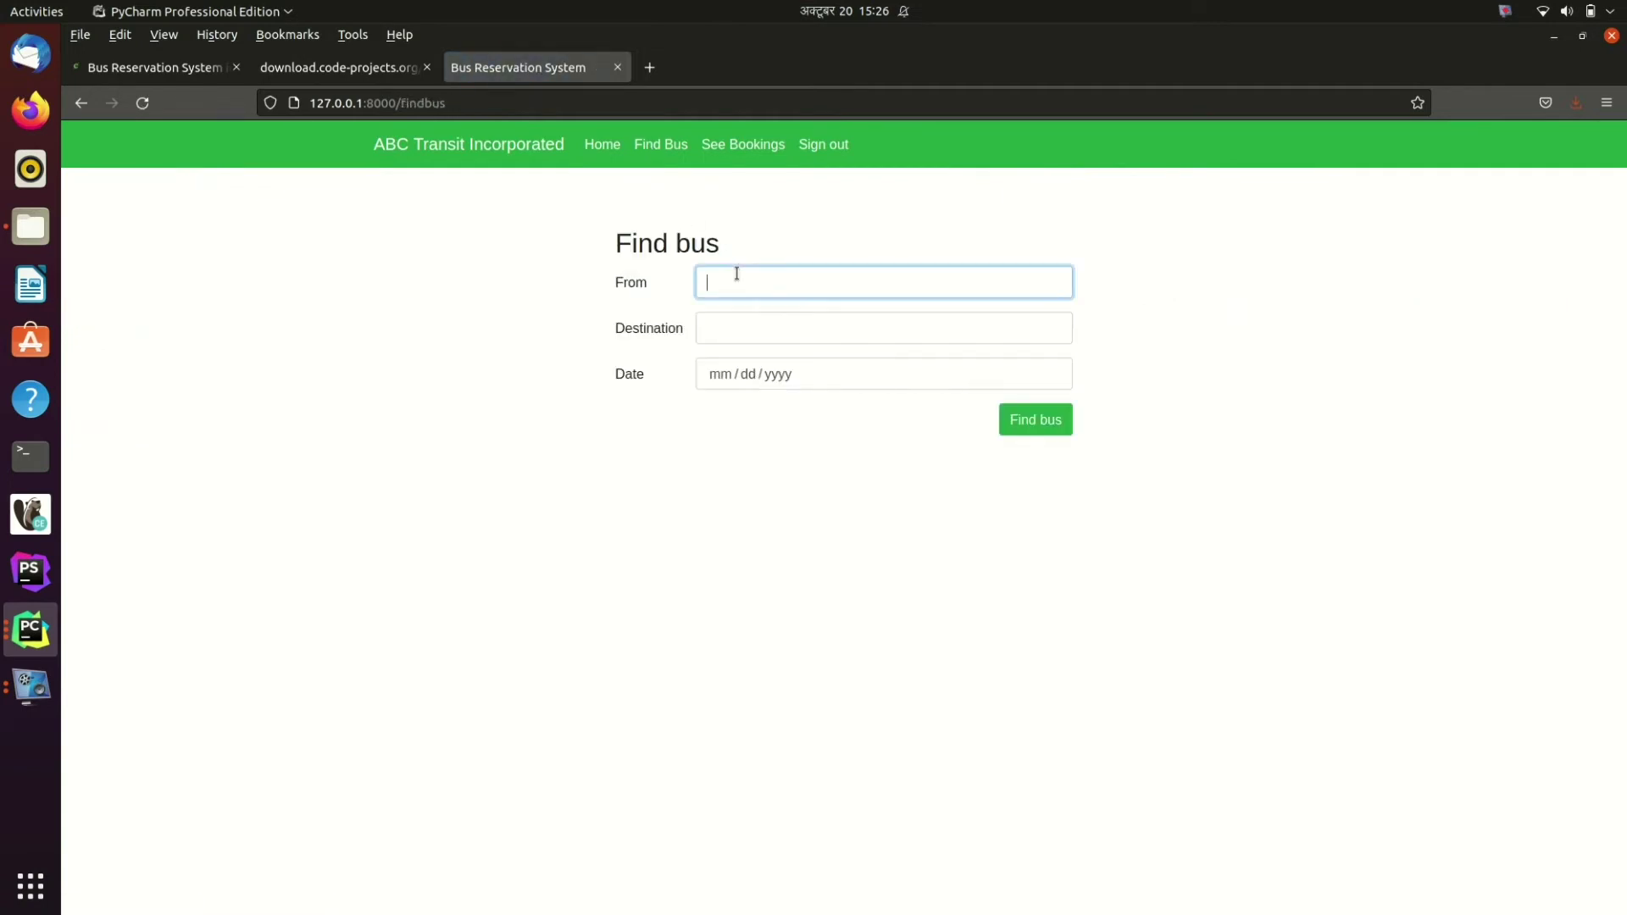
type("Ka")
key("Down")
key("Return")
left_click(764, 337)
type("Birat")
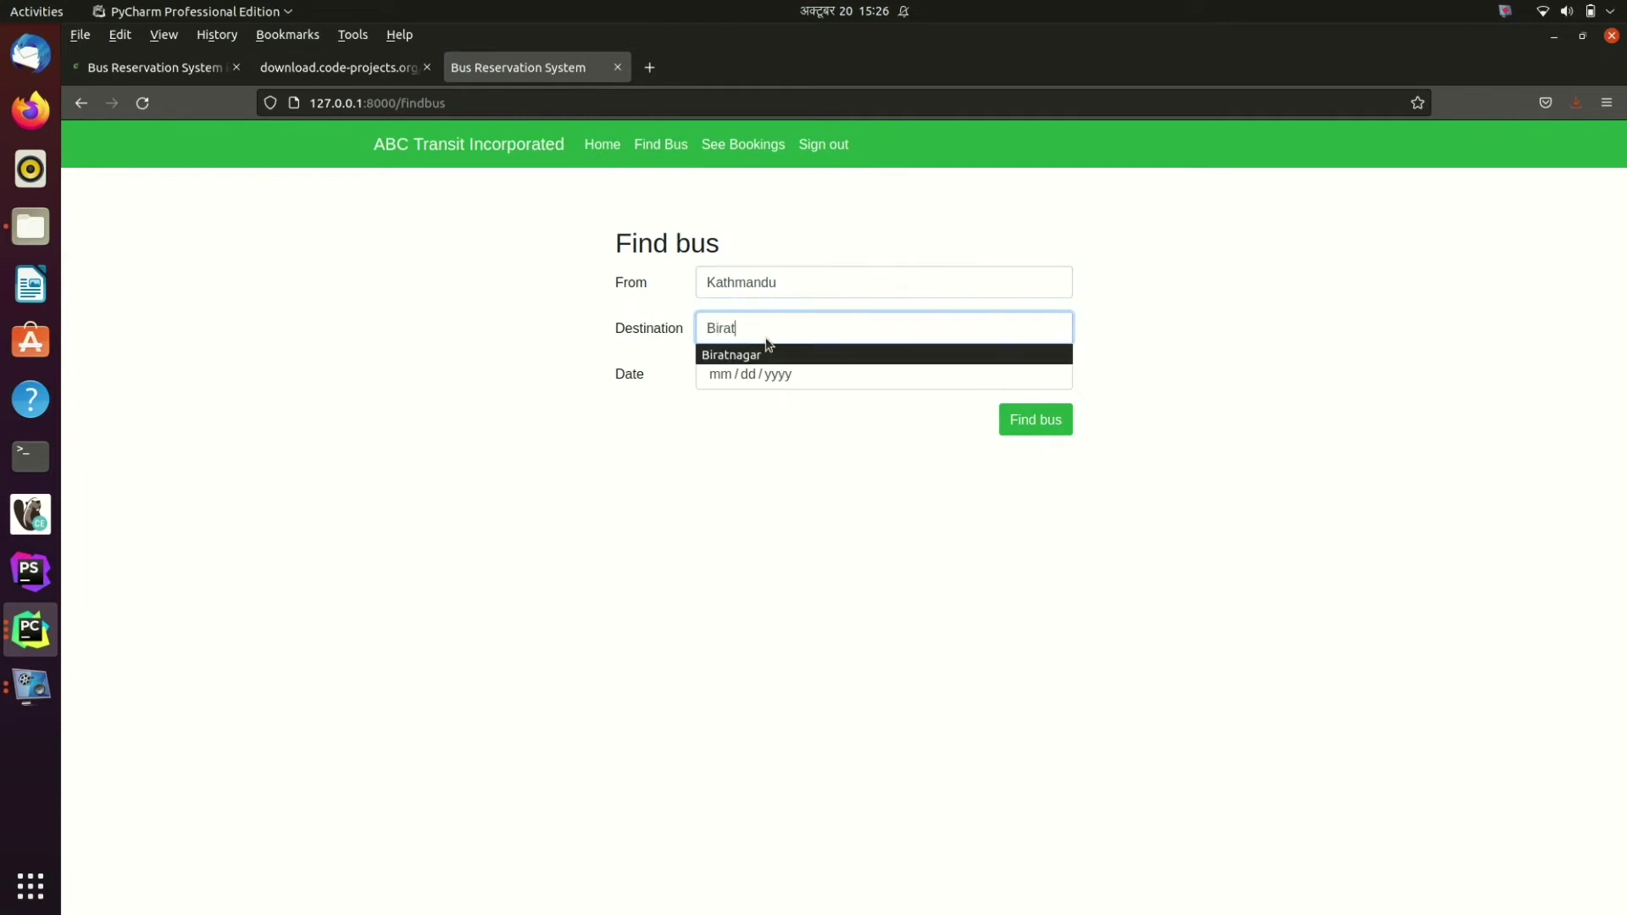
key("Down")
key("Return")
Step: Search for 10/20/2021, showing Express with 7 seats left, then return to the form
left_click(778, 385)
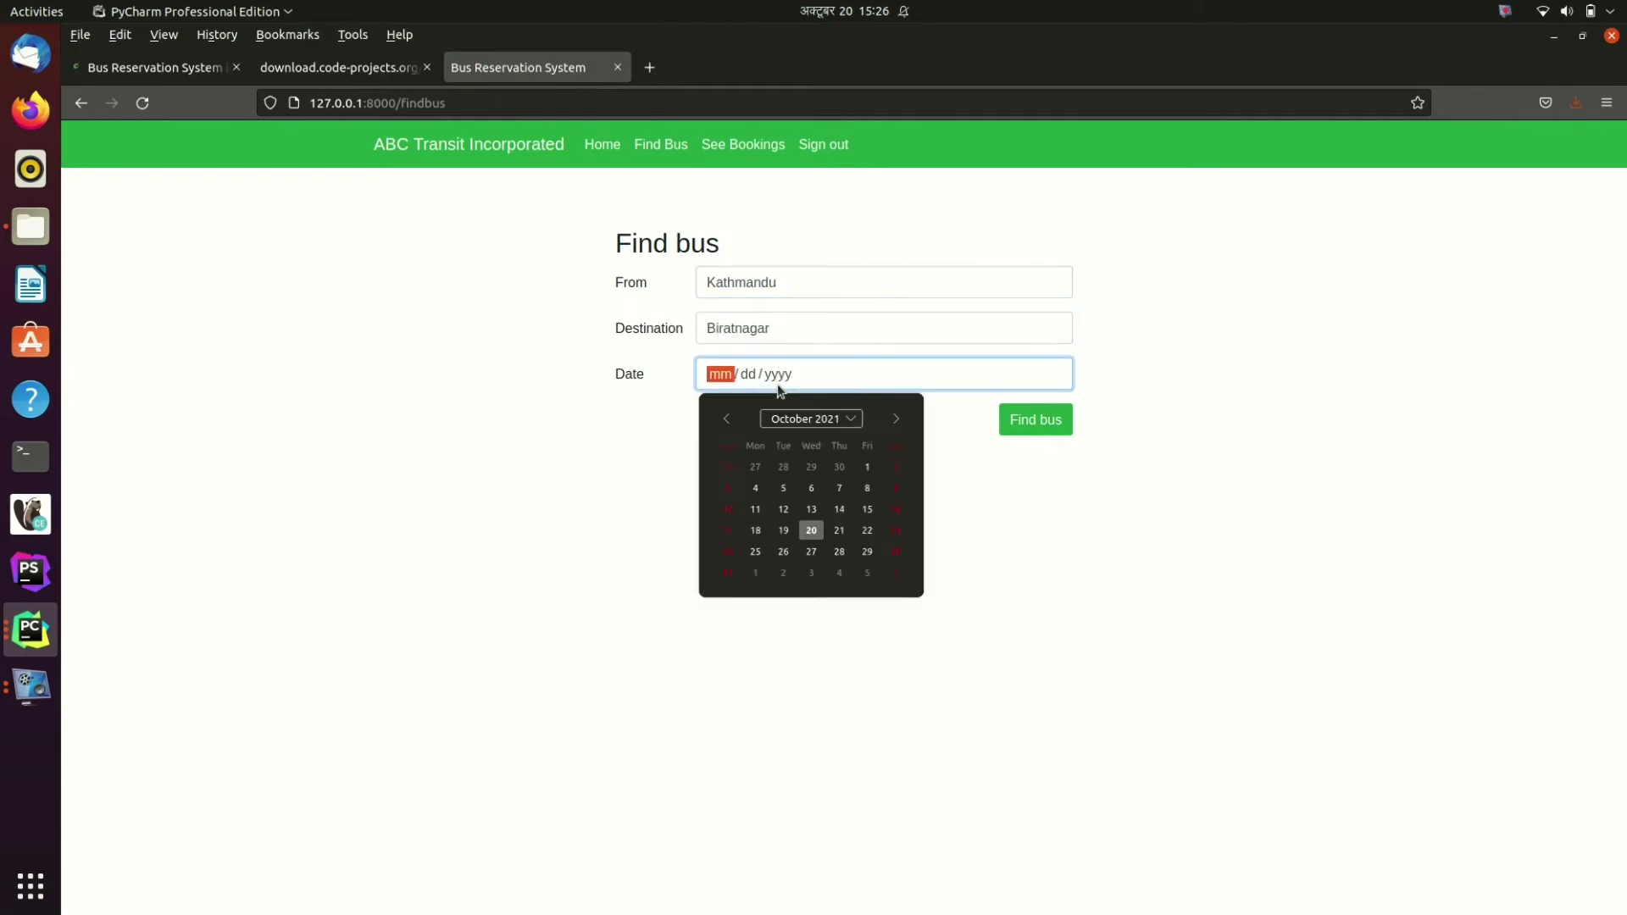
left_click(811, 531)
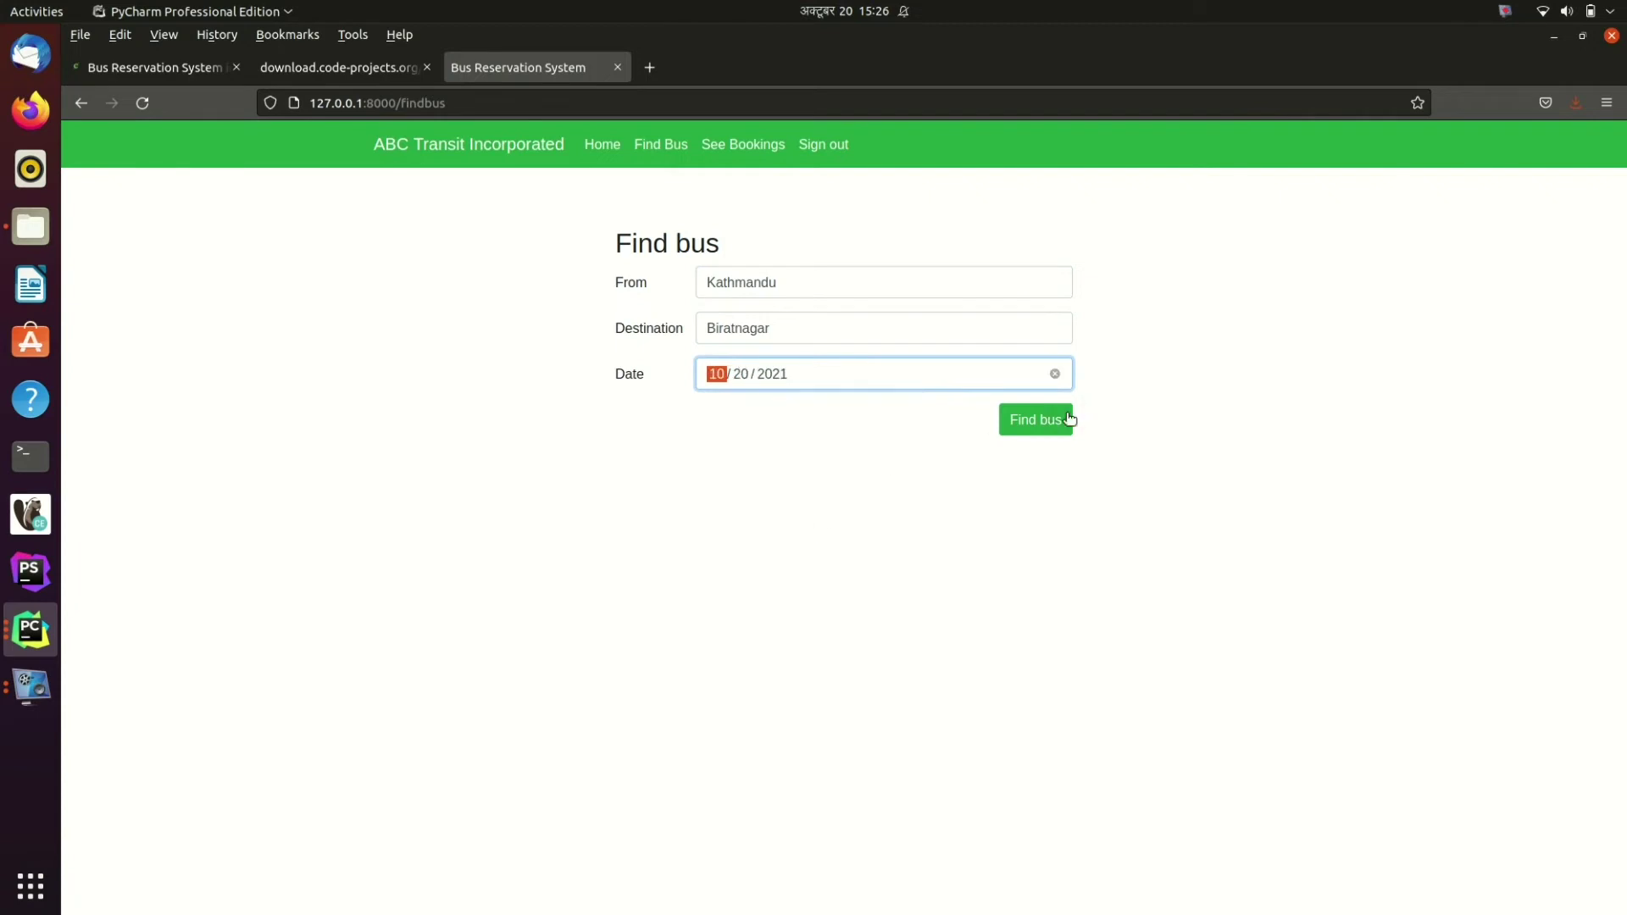
left_click(1034, 421)
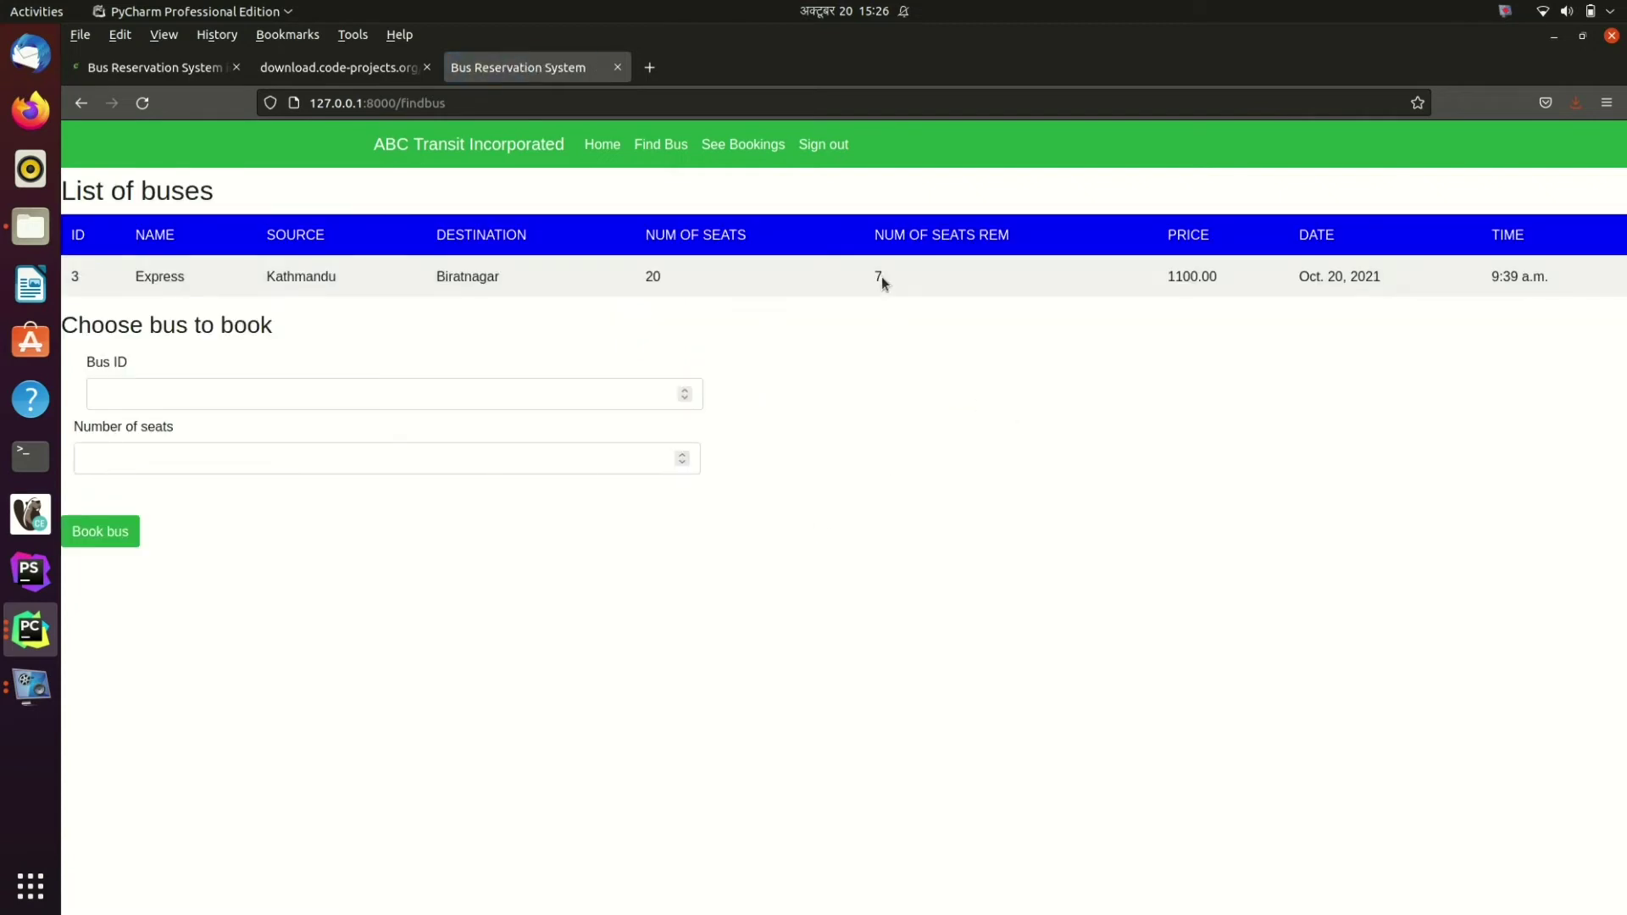
left_click(939, 510)
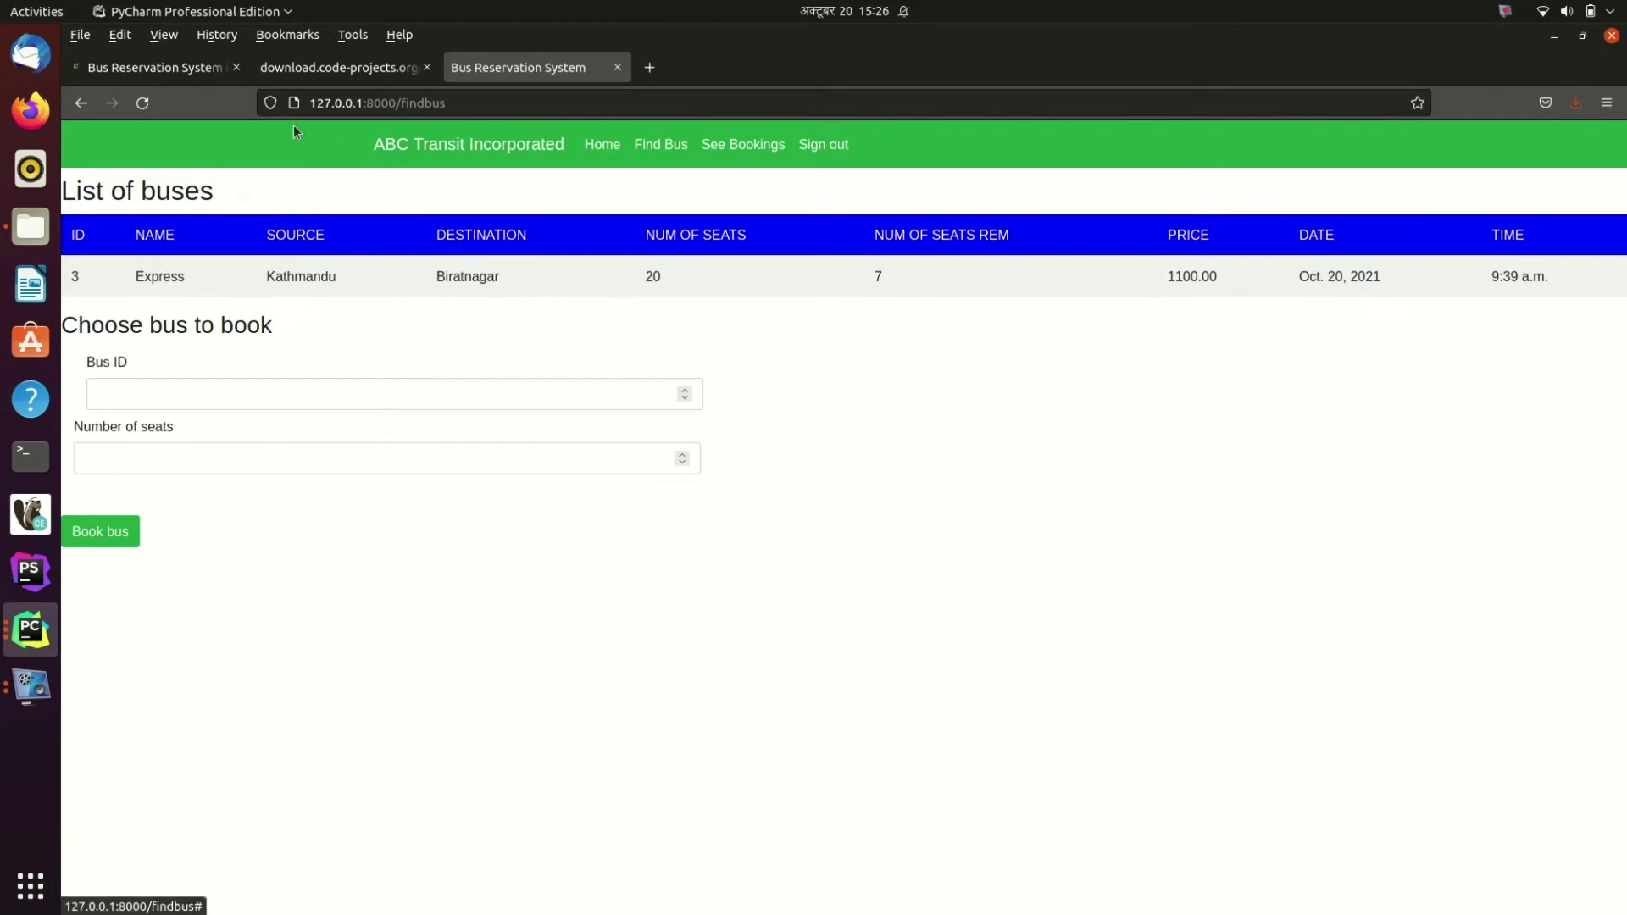
left_click(82, 102)
Step: Search buses to Biratnagar for 20 October 2021
left_click(748, 329)
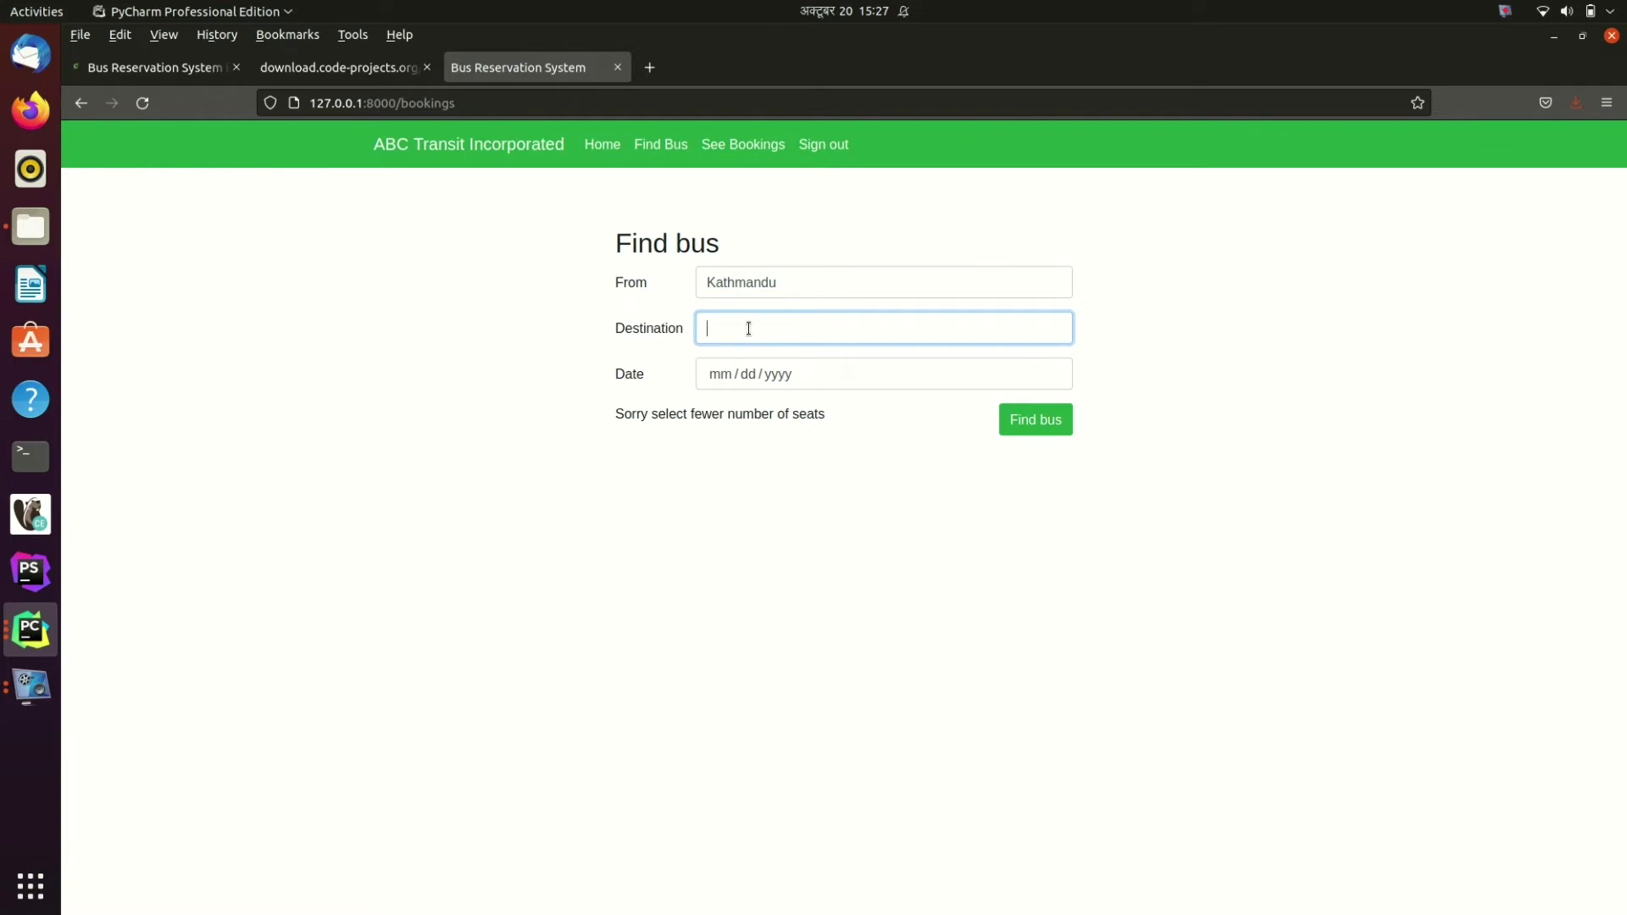
type("B")
left_click(749, 352)
left_click(749, 375)
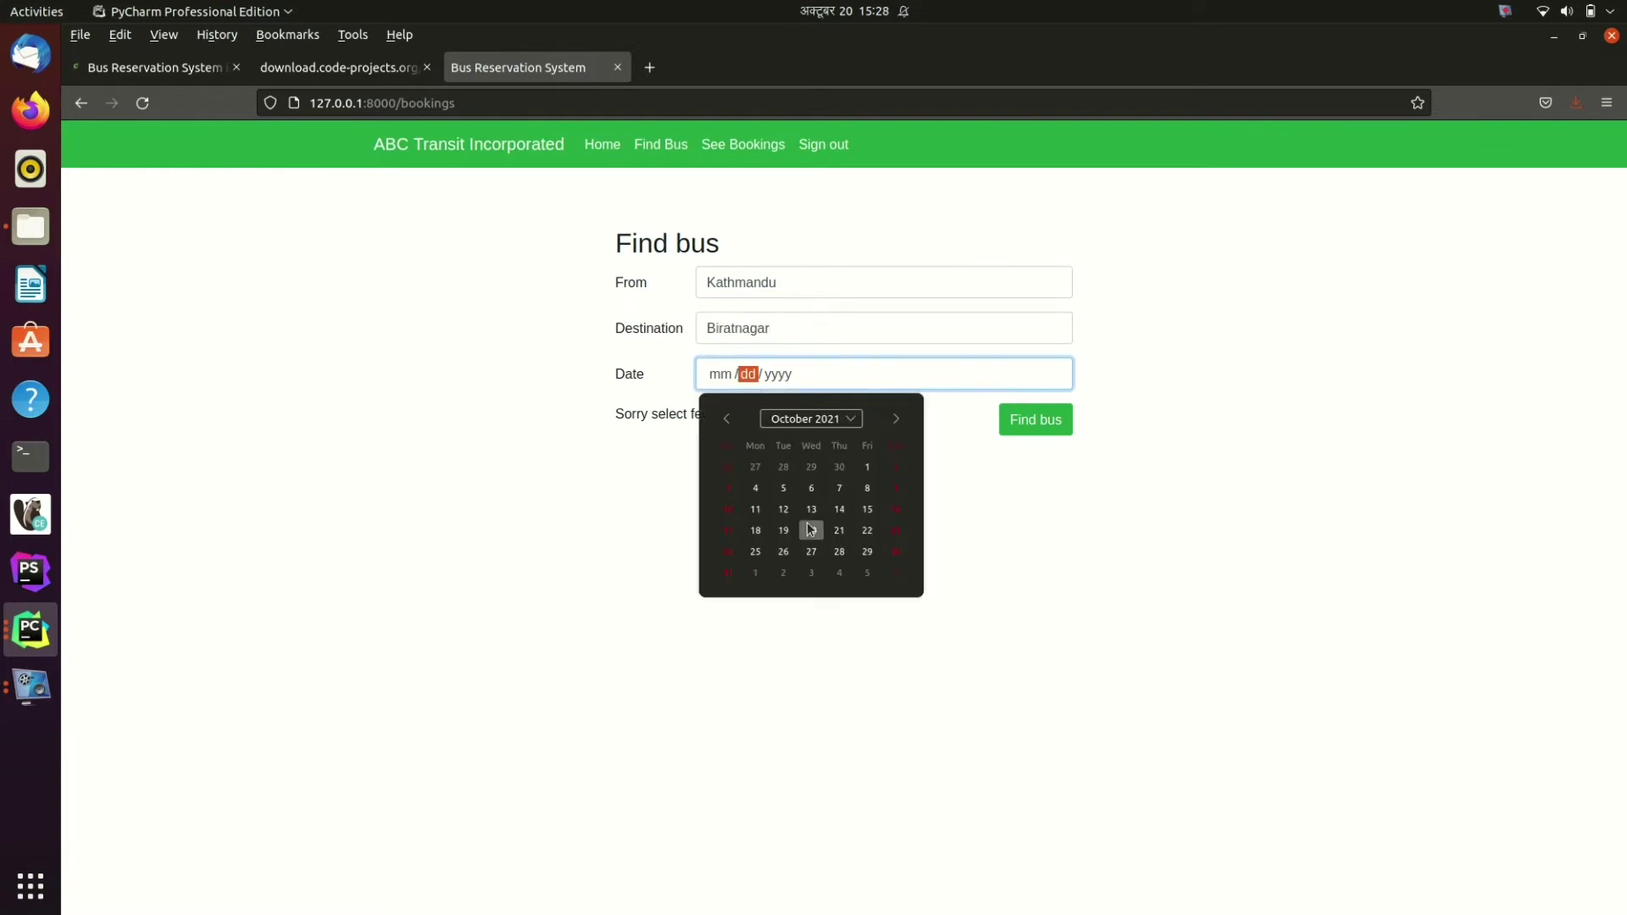
left_click(810, 524)
left_click(1008, 418)
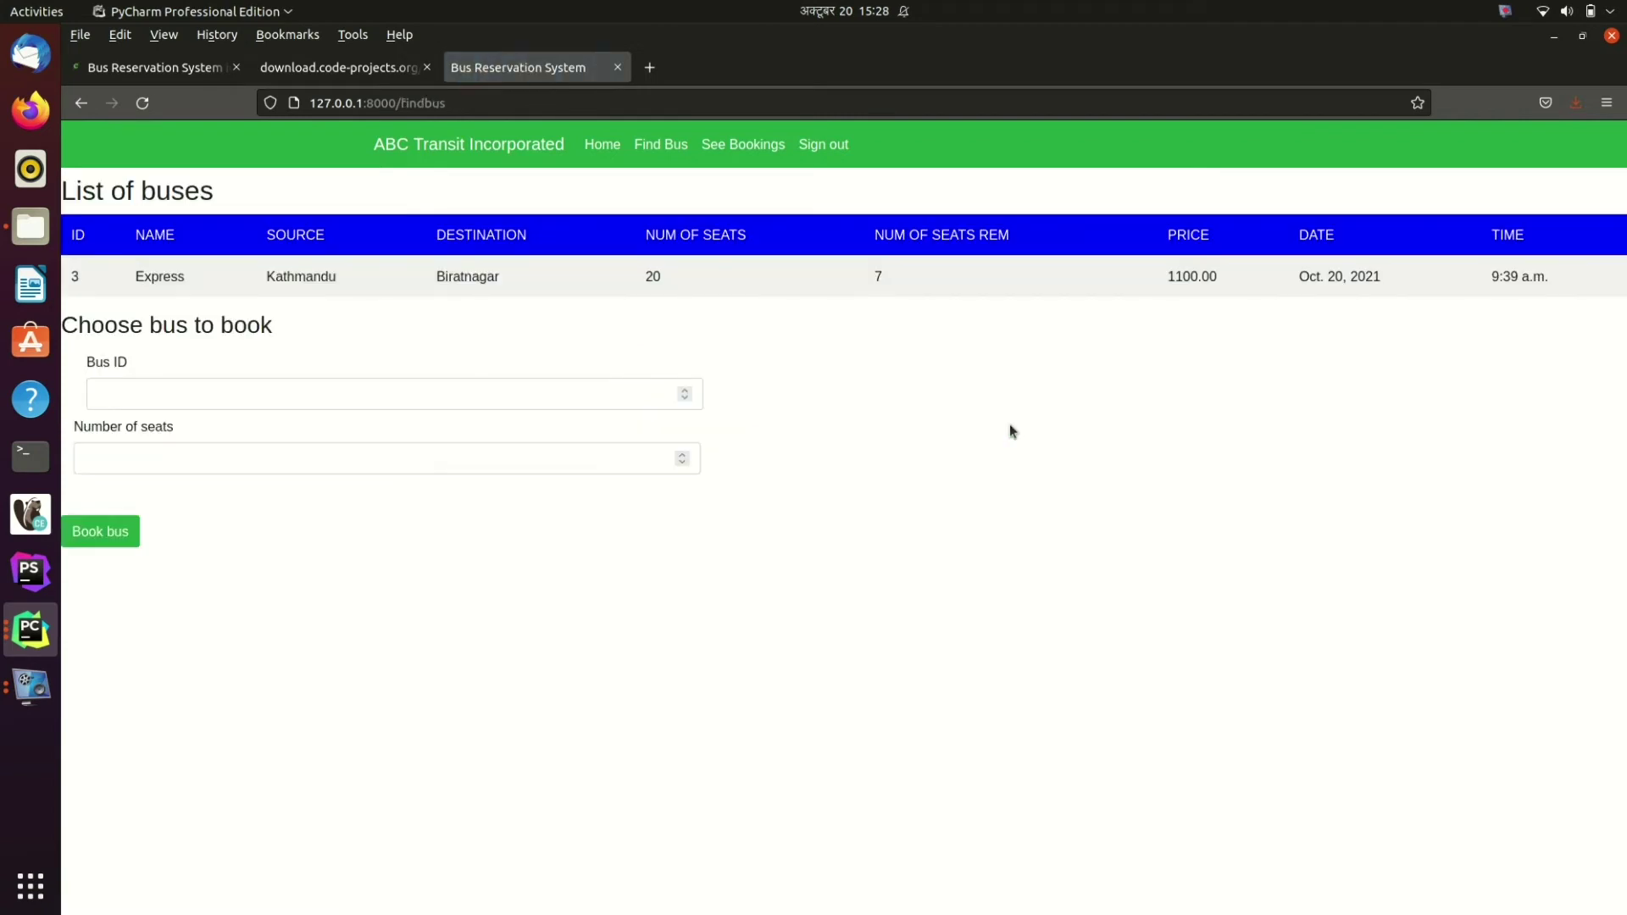
Step: Book 2 seats on bus 3, check the 2200.00 bill, and return home
left_click(412, 405)
type("3")
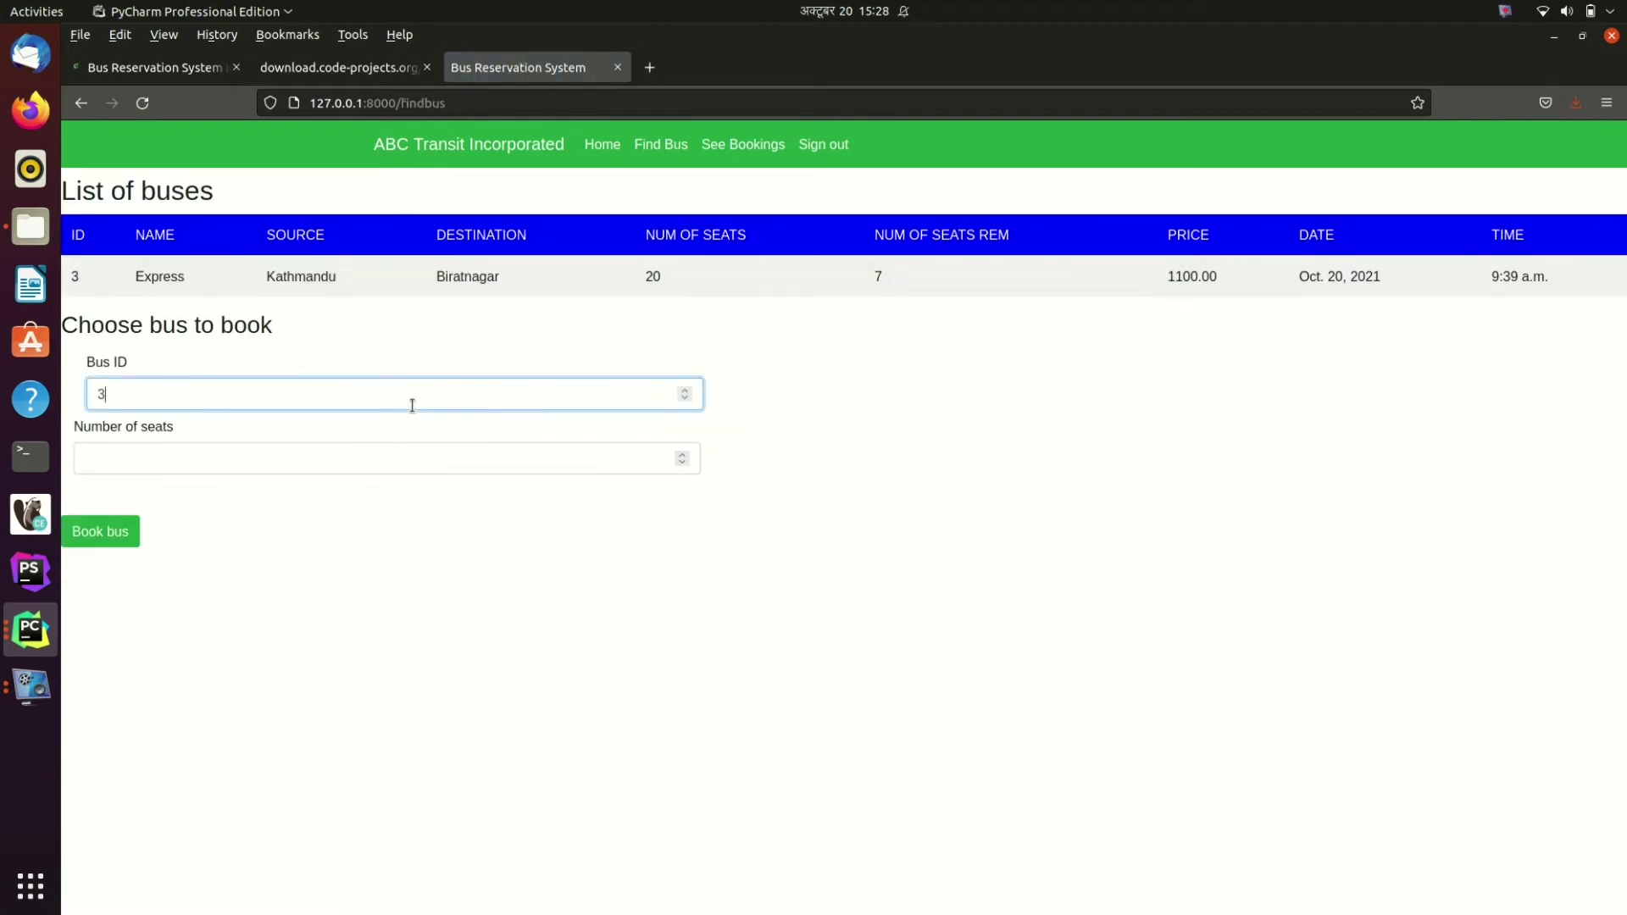
left_click(367, 460)
type("2")
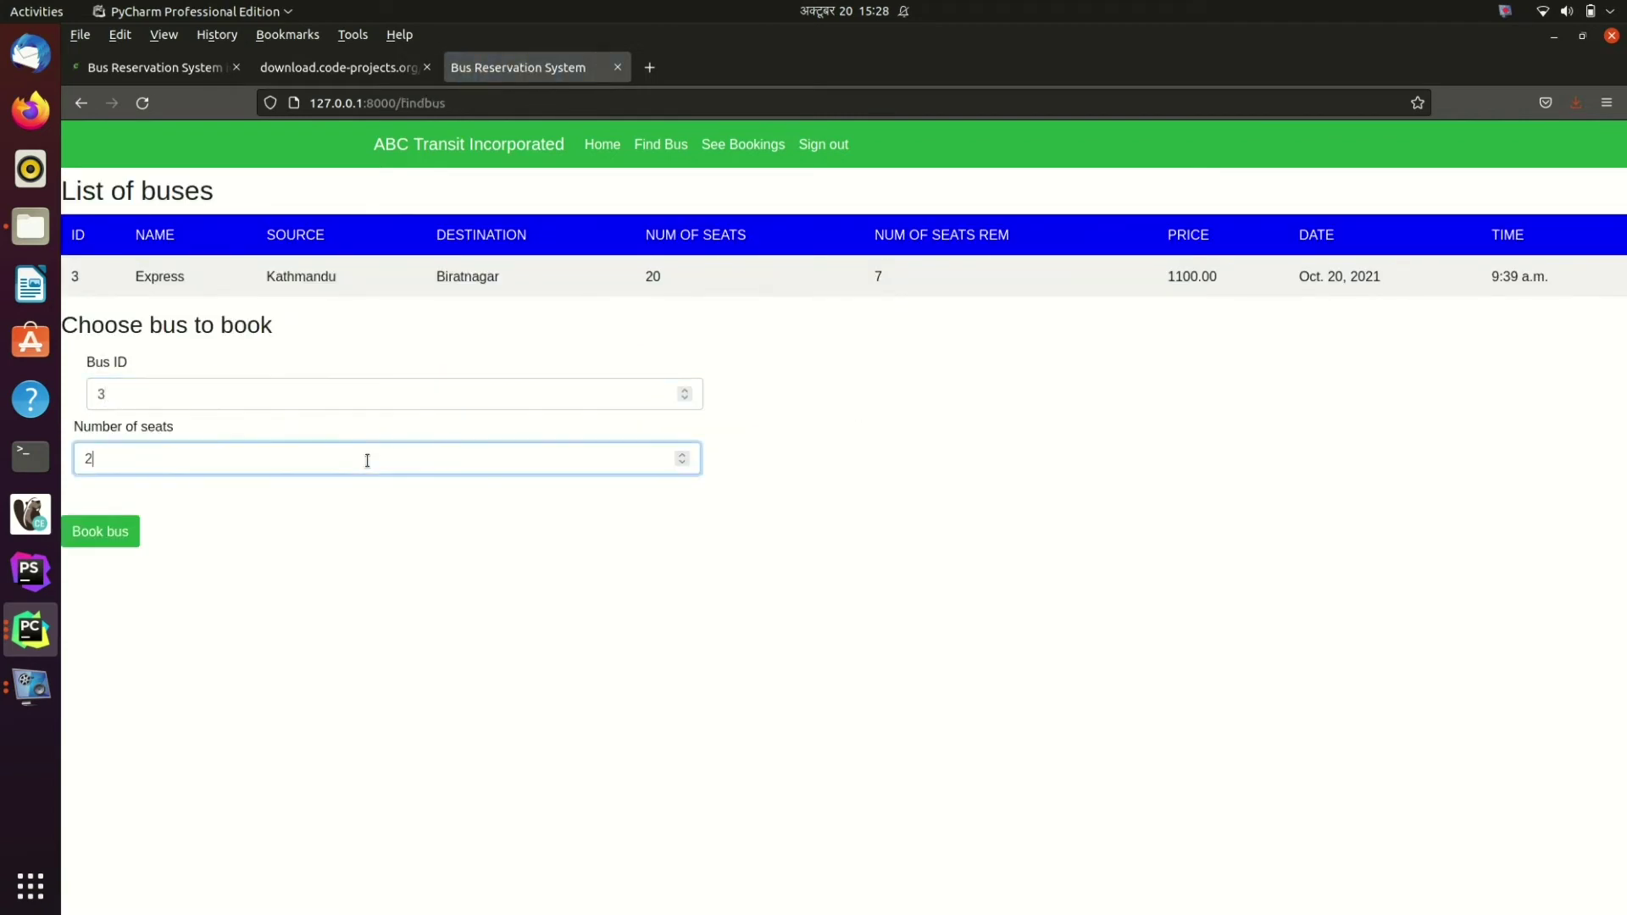
left_click(99, 535)
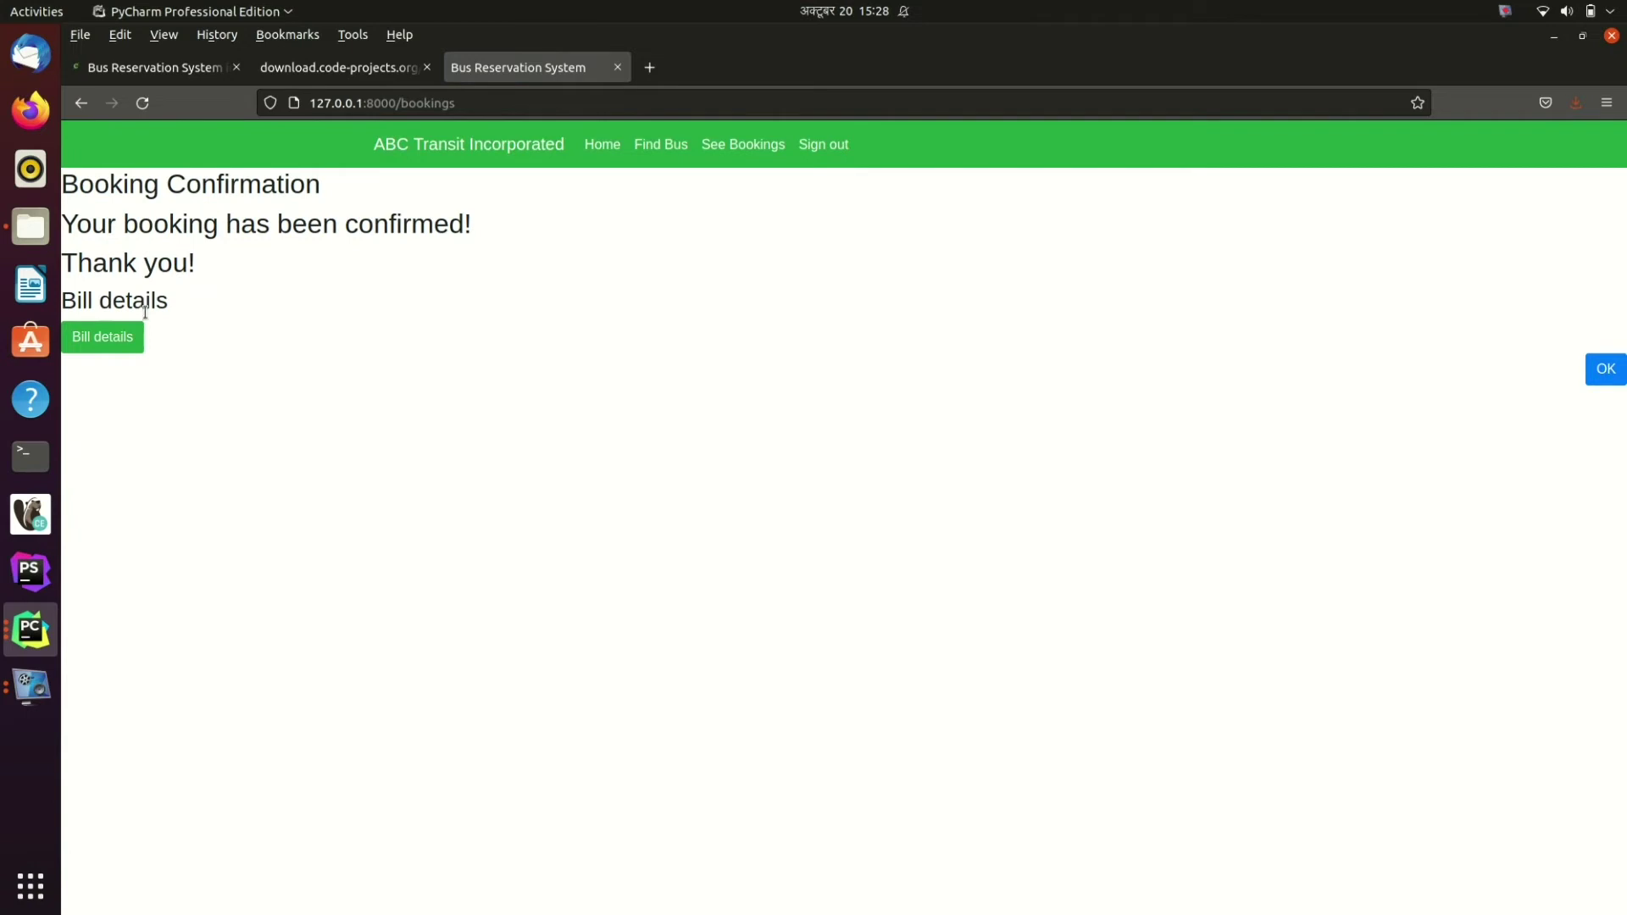
left_click(131, 347)
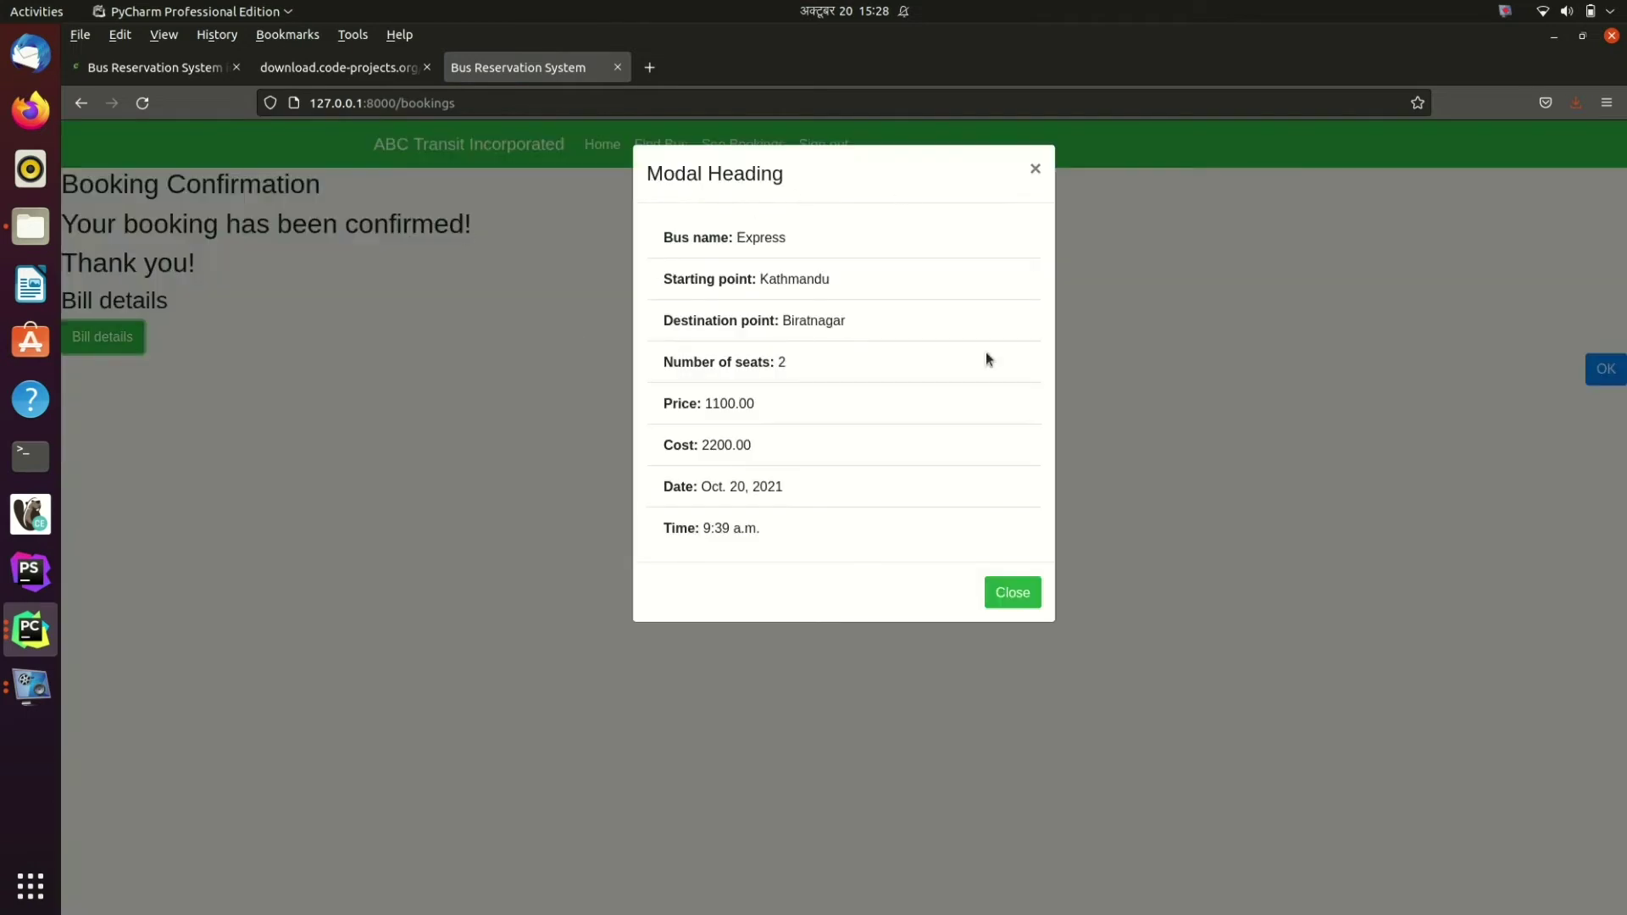
left_click(1015, 587)
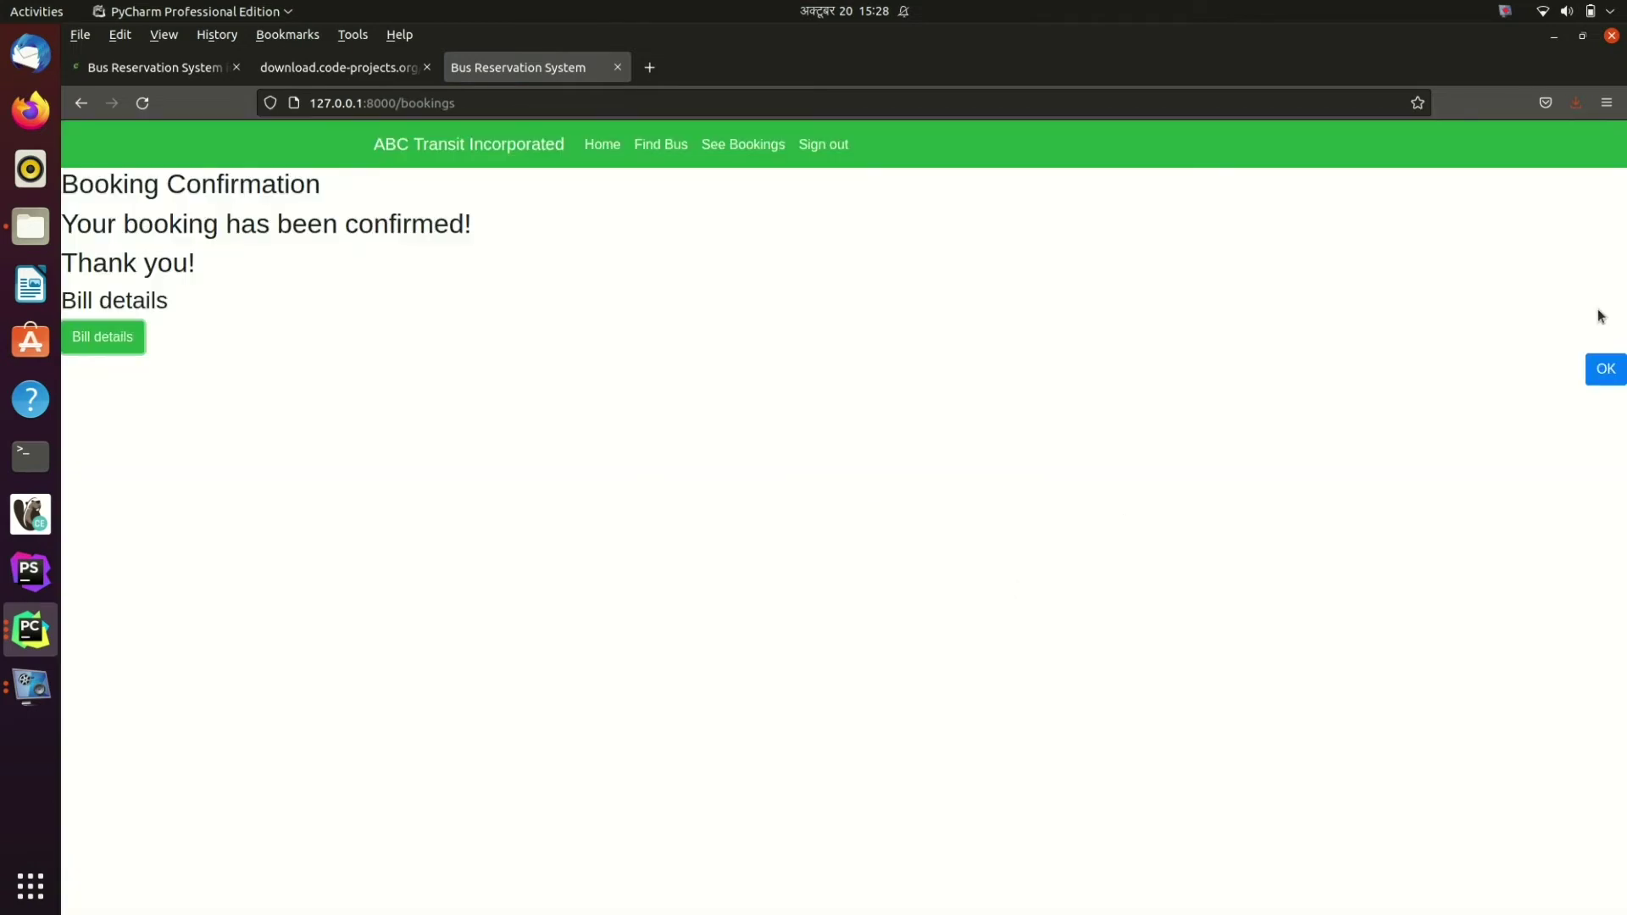
left_click(1608, 367)
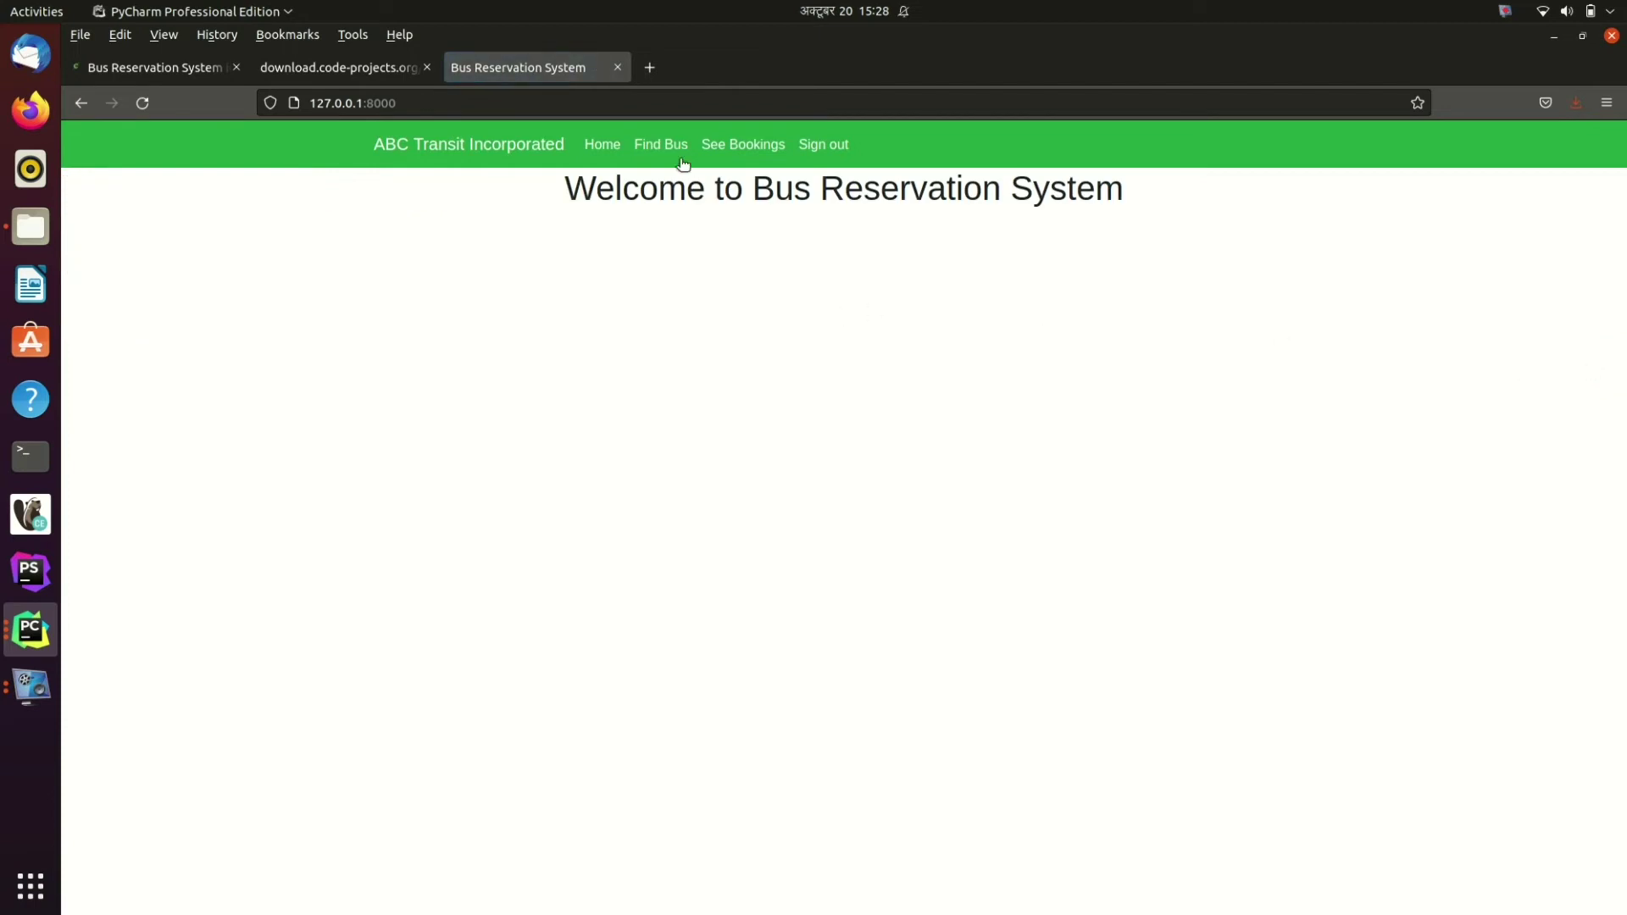
Step: From the bookings list, try cancelling by bus ID twice; both attempts are refused
left_click(762, 141)
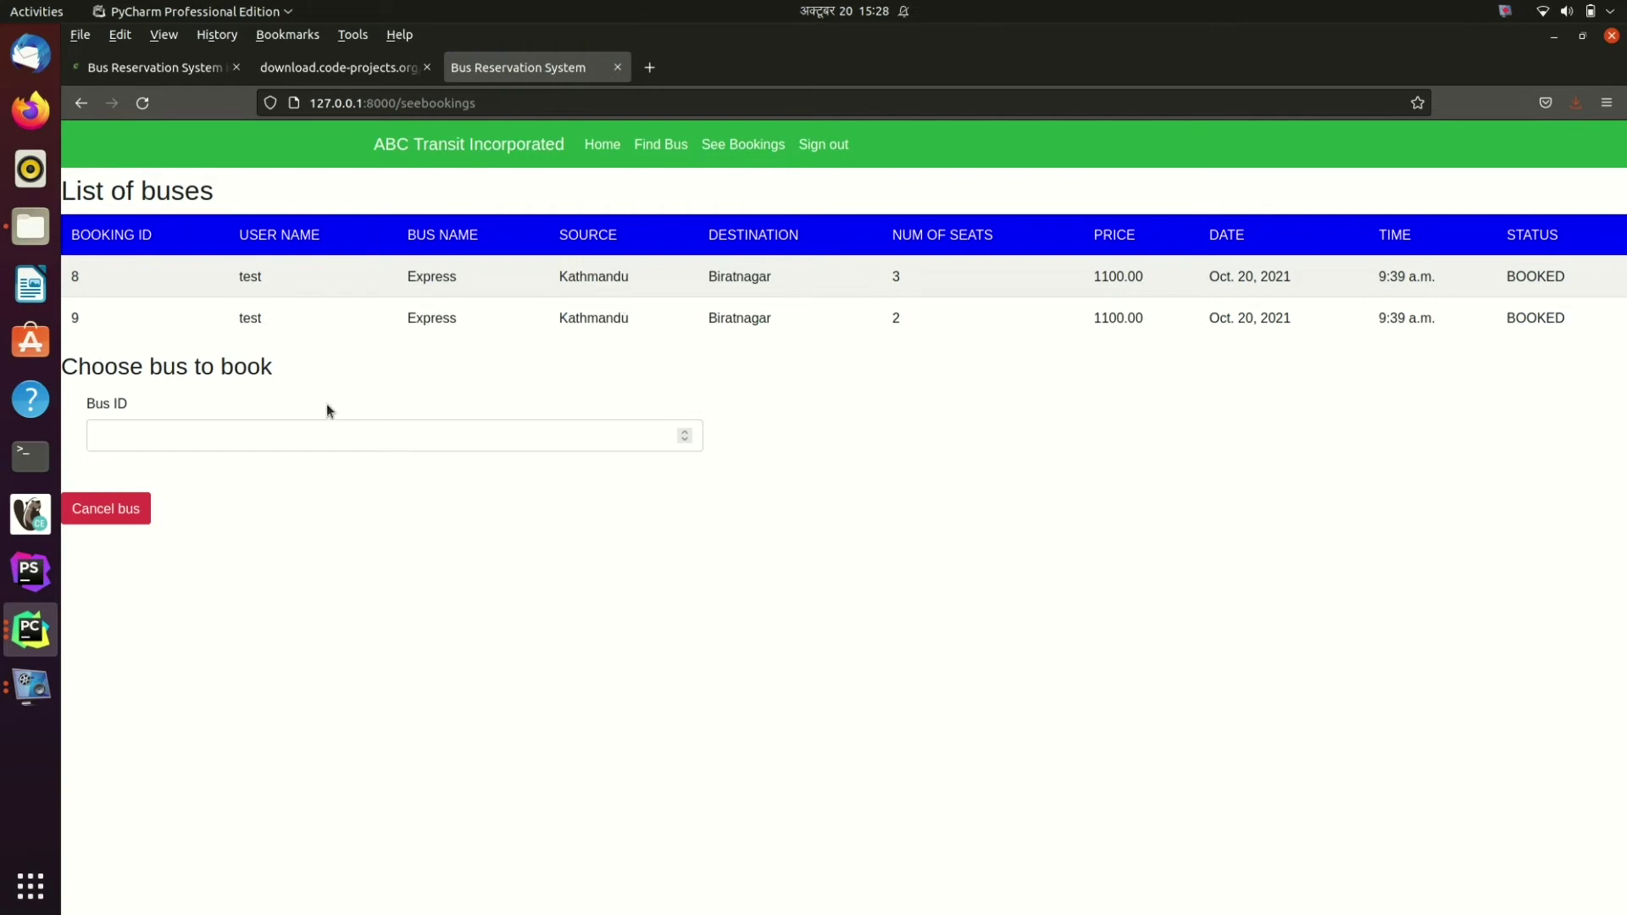
left_click(321, 441)
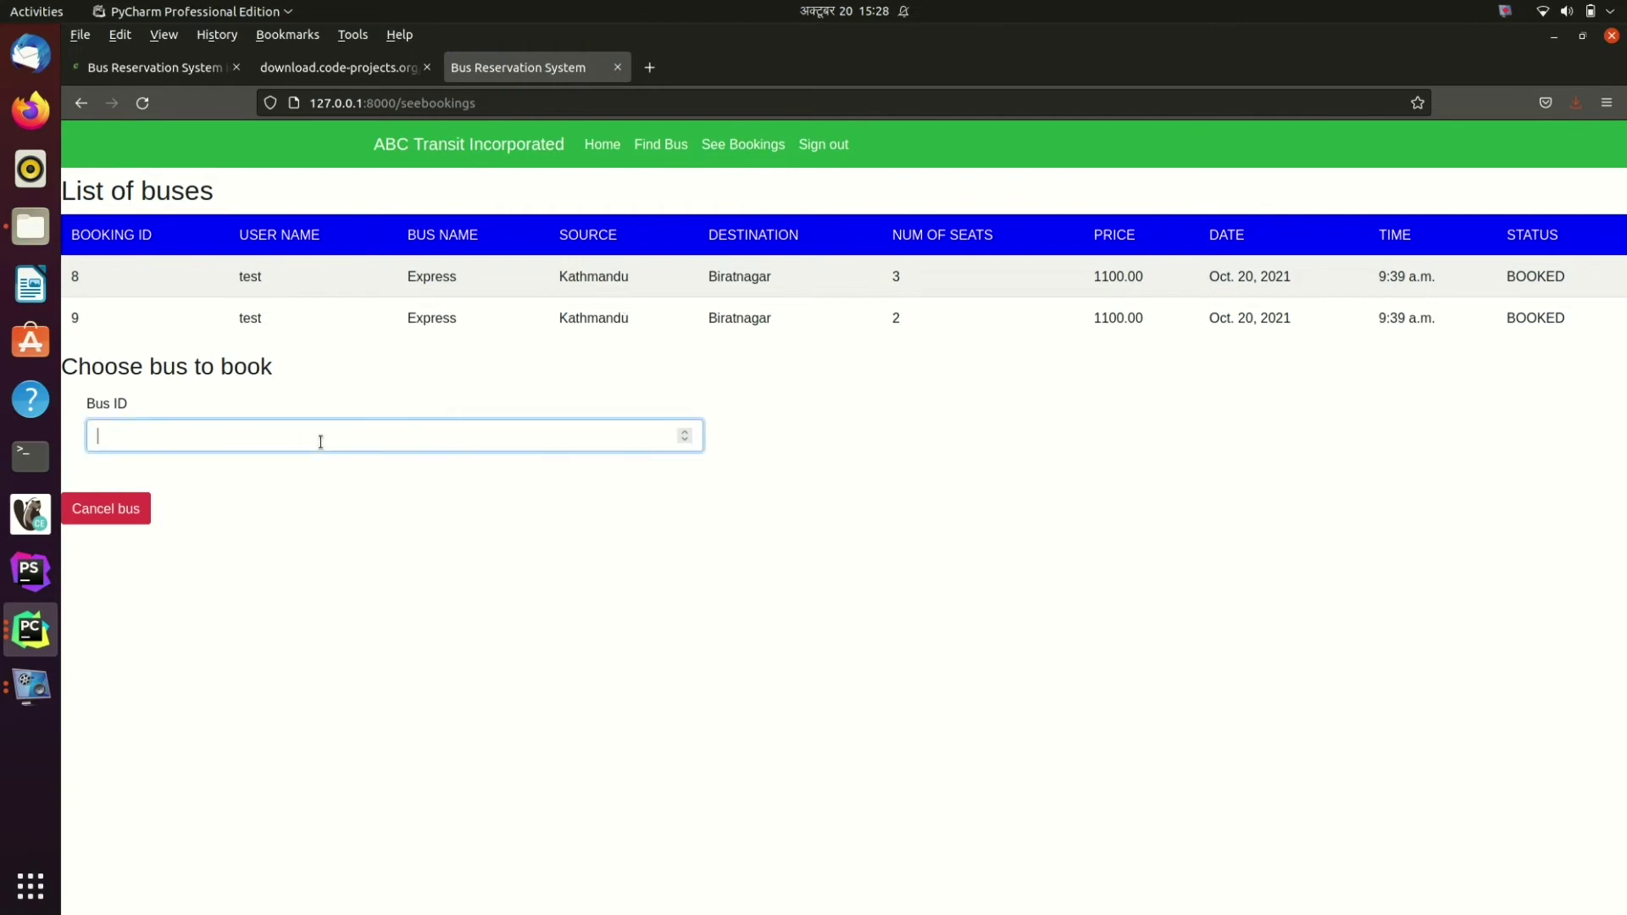
key("Return")
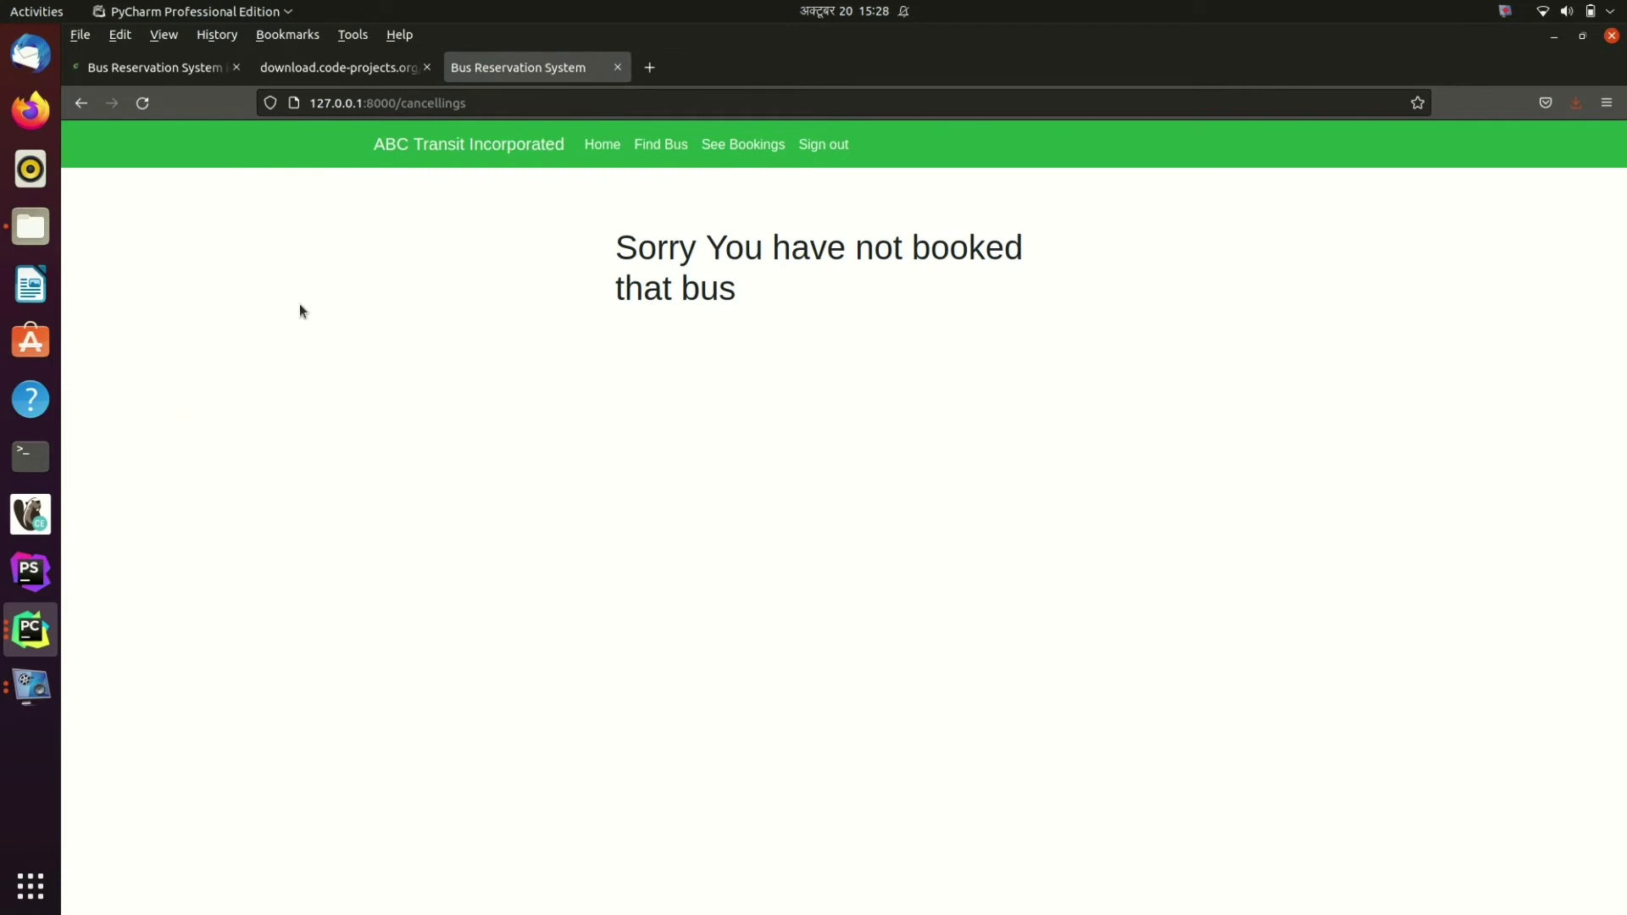
left_click(90, 110)
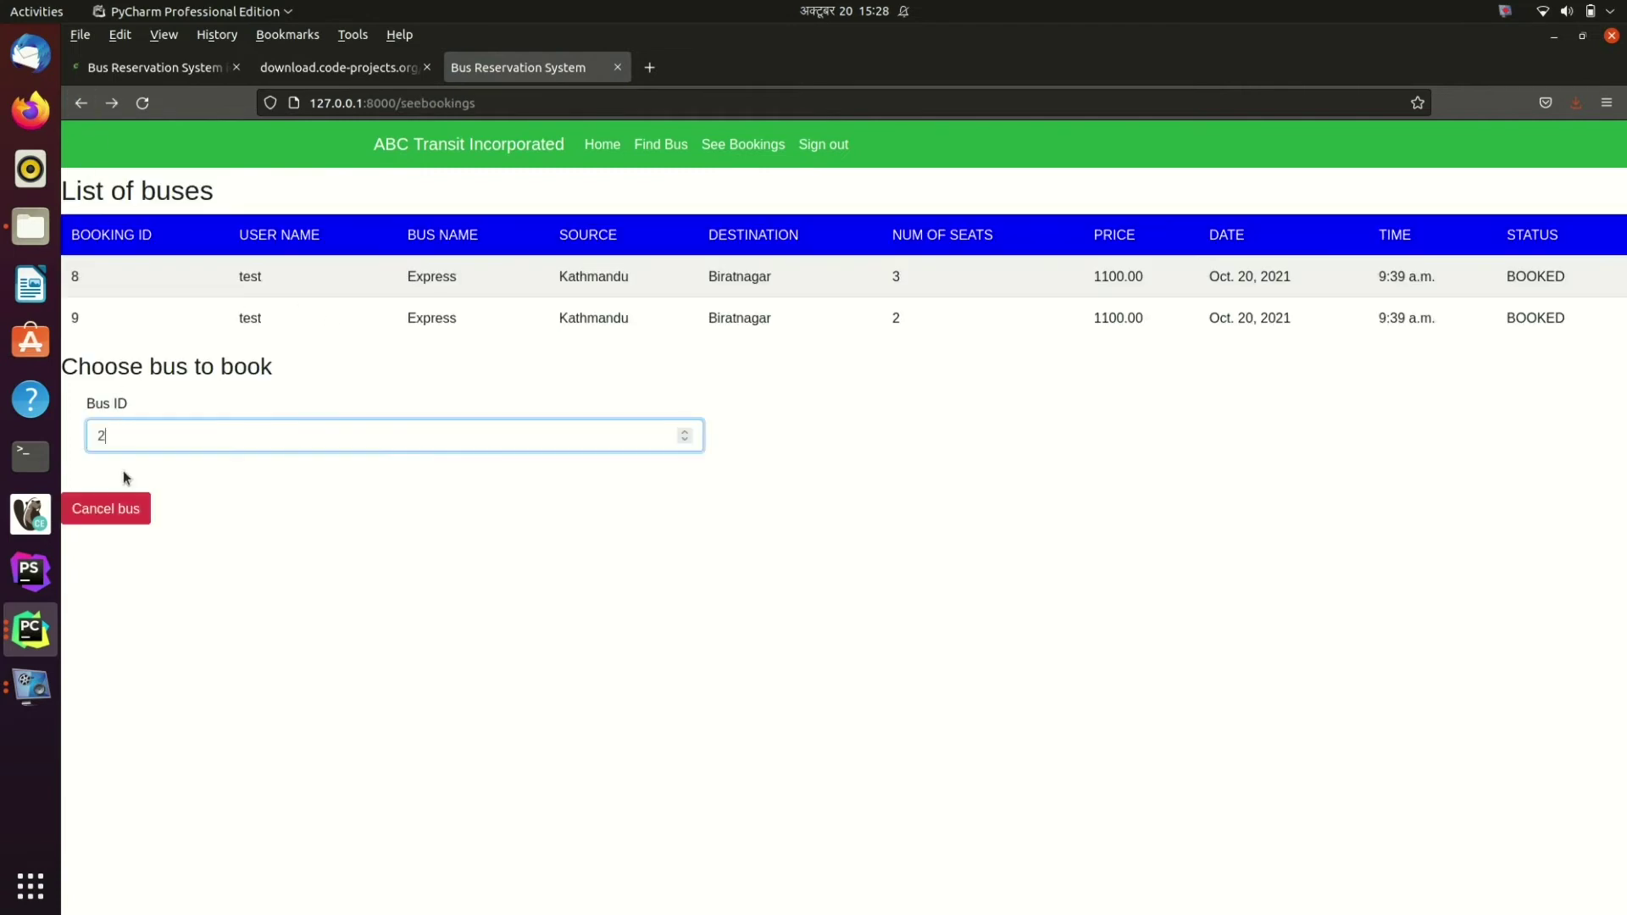
key("Return")
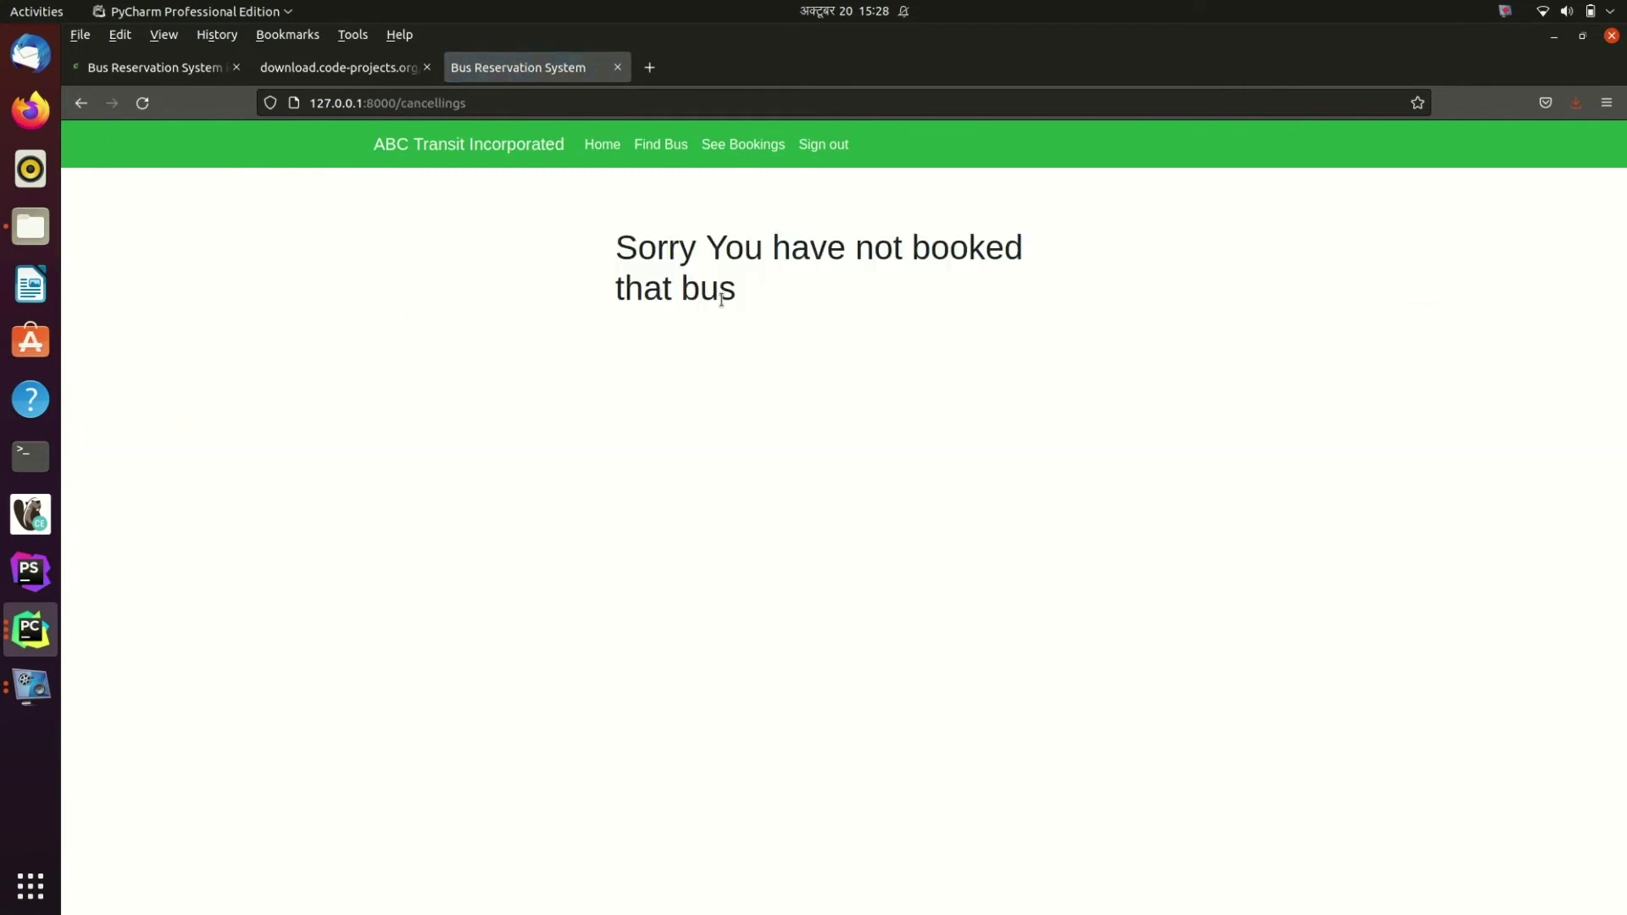
left_click(63, 95)
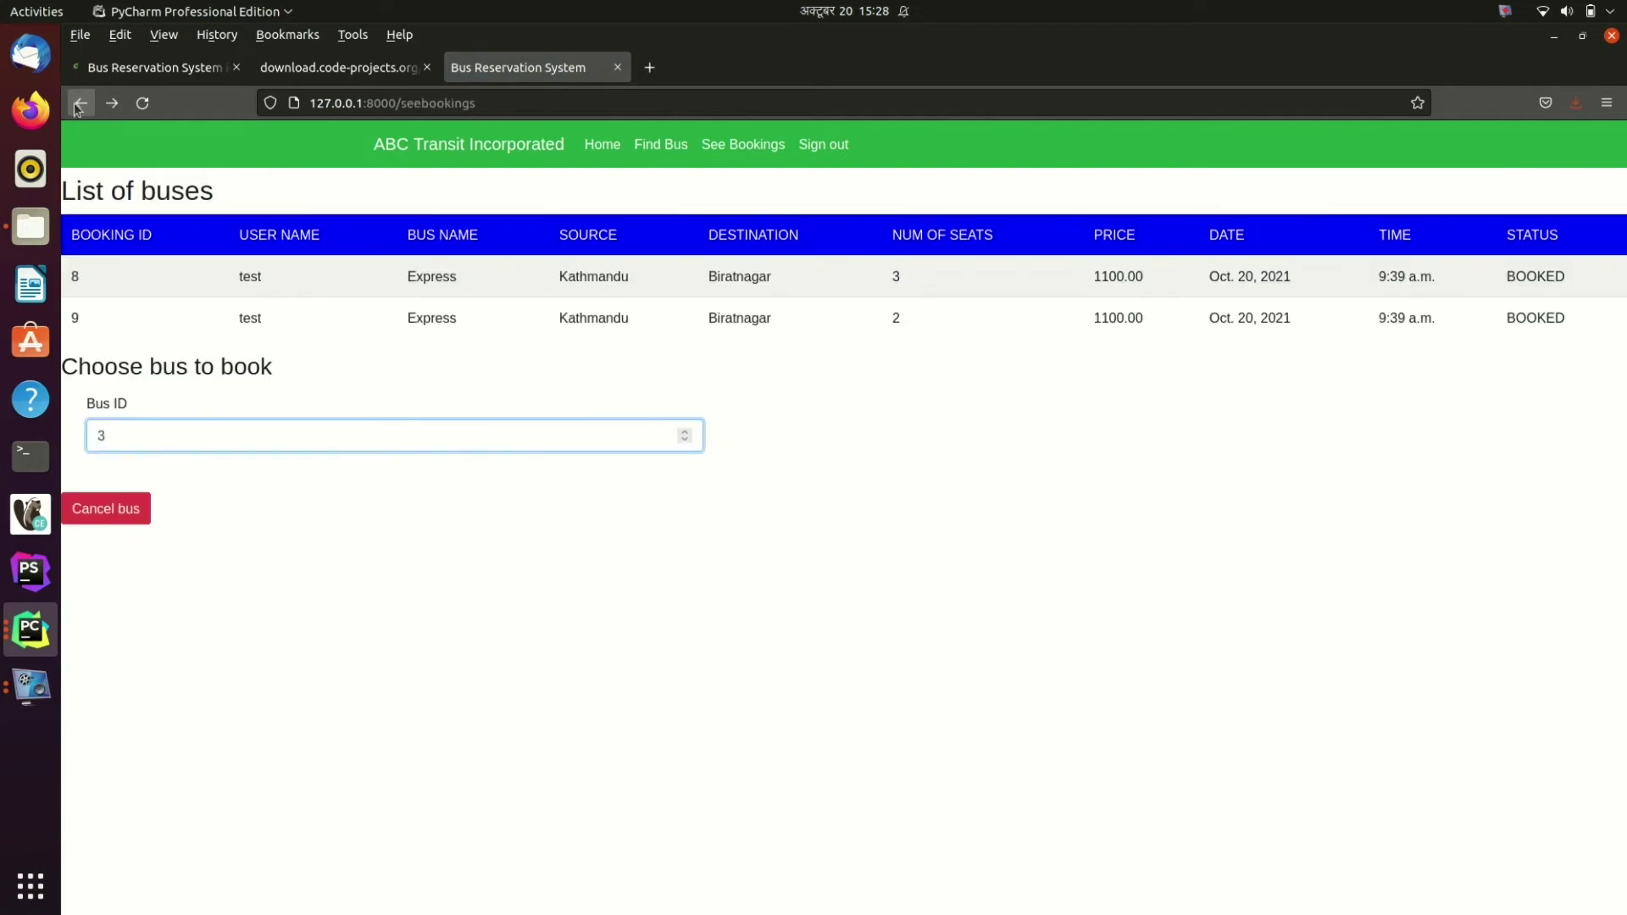
Step: Sign out, then try Find Bus and Sign Up before returning Home
left_click(826, 144)
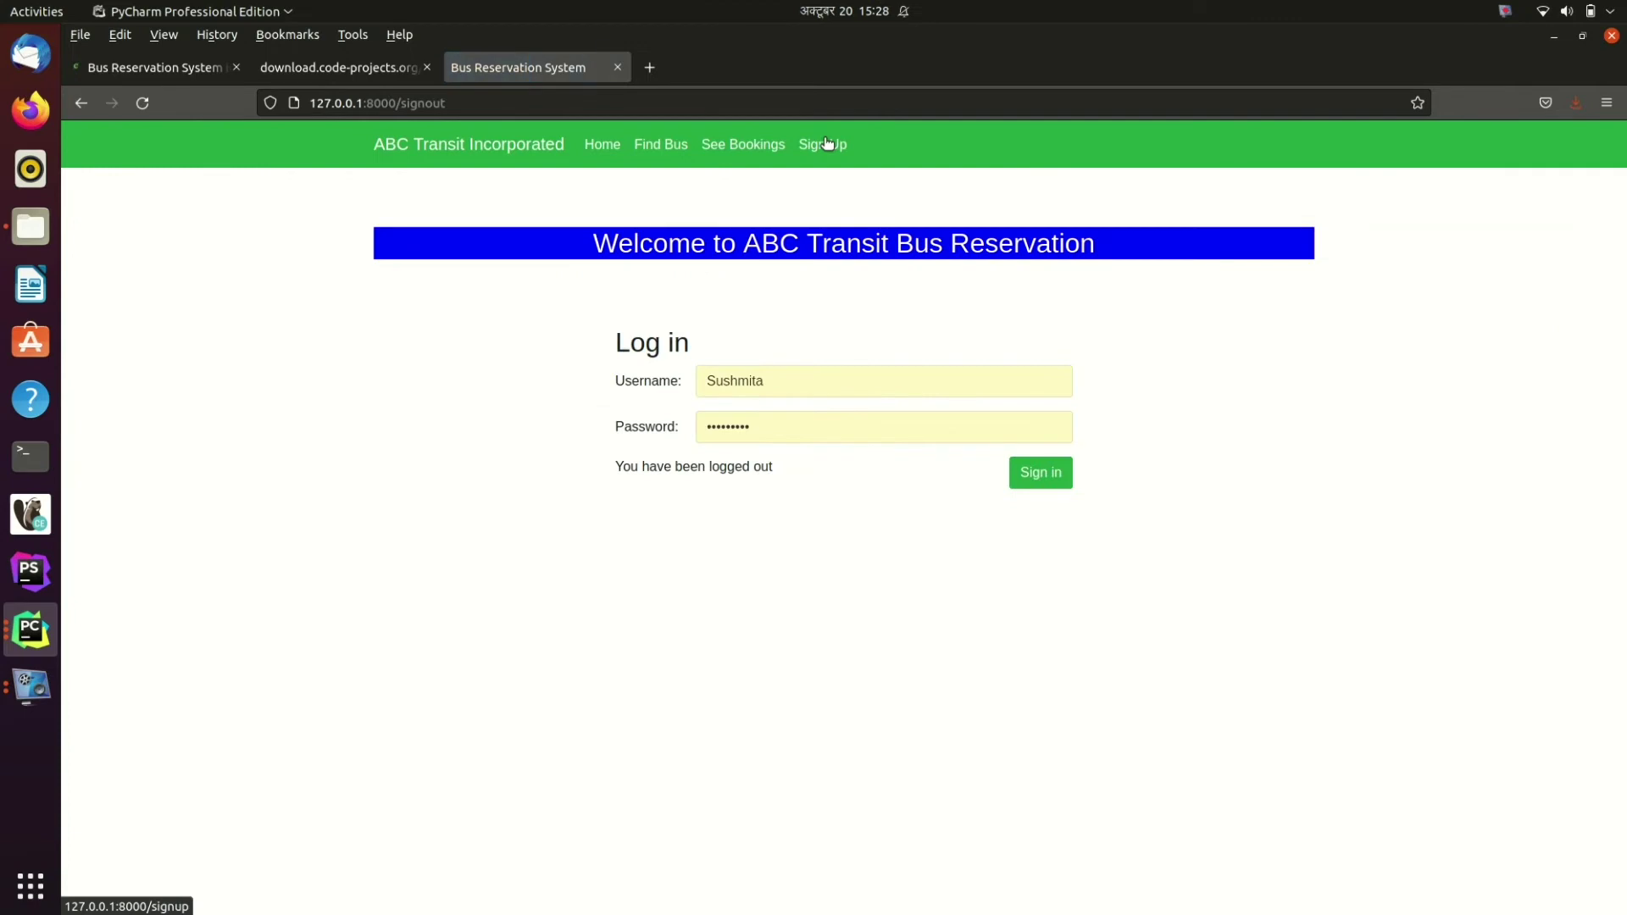
left_click(678, 149)
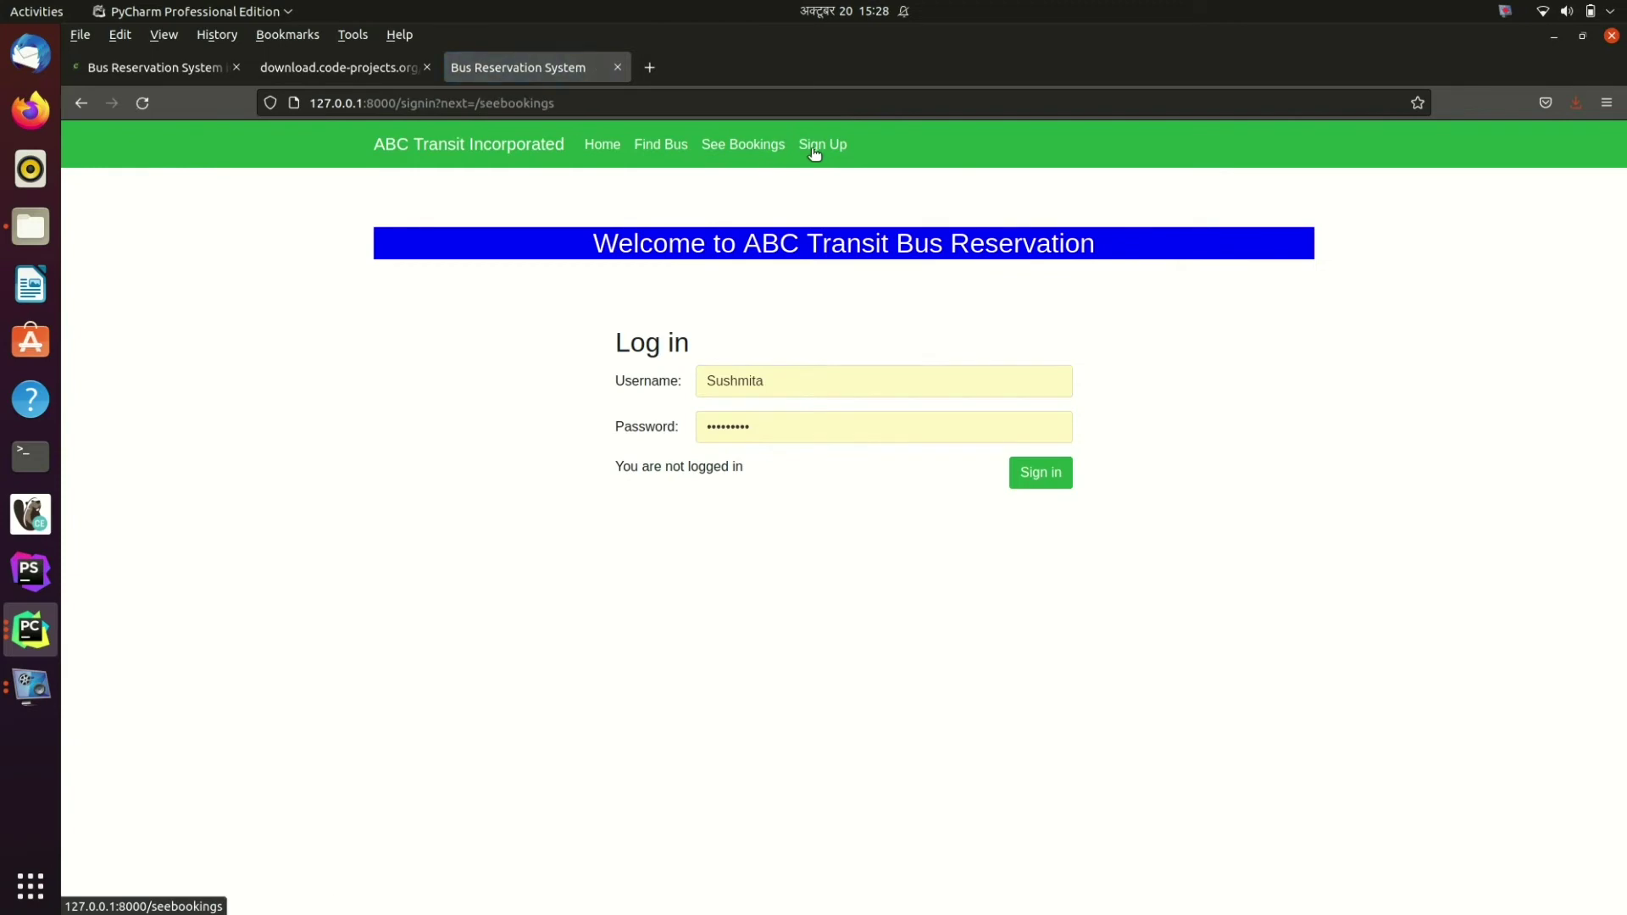
left_click(837, 149)
left_click(600, 144)
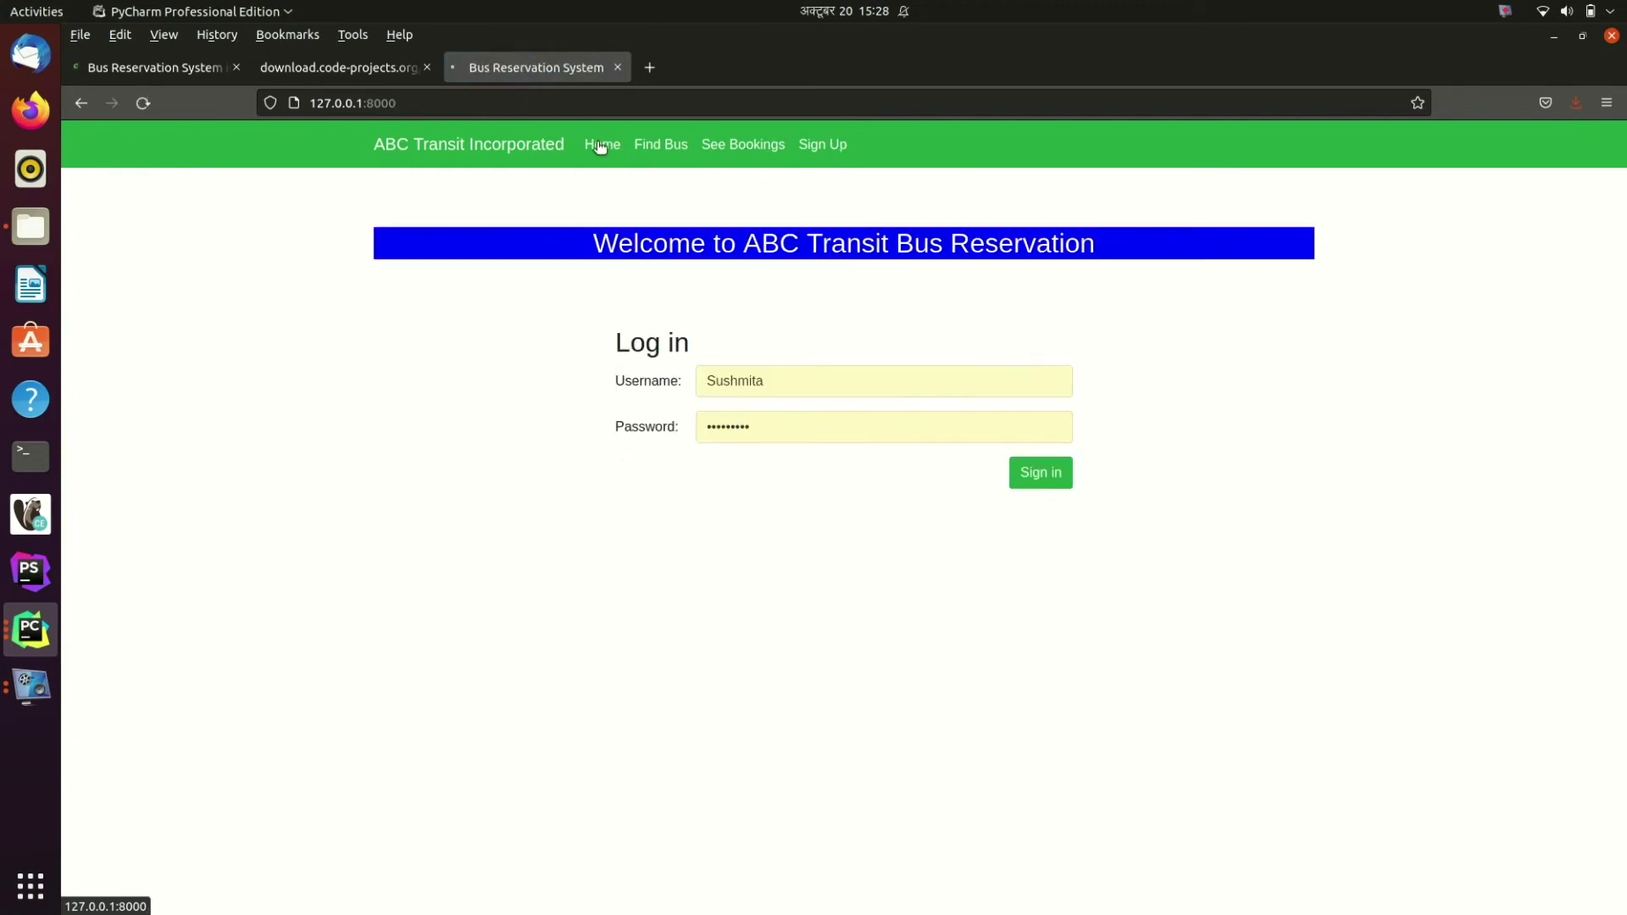